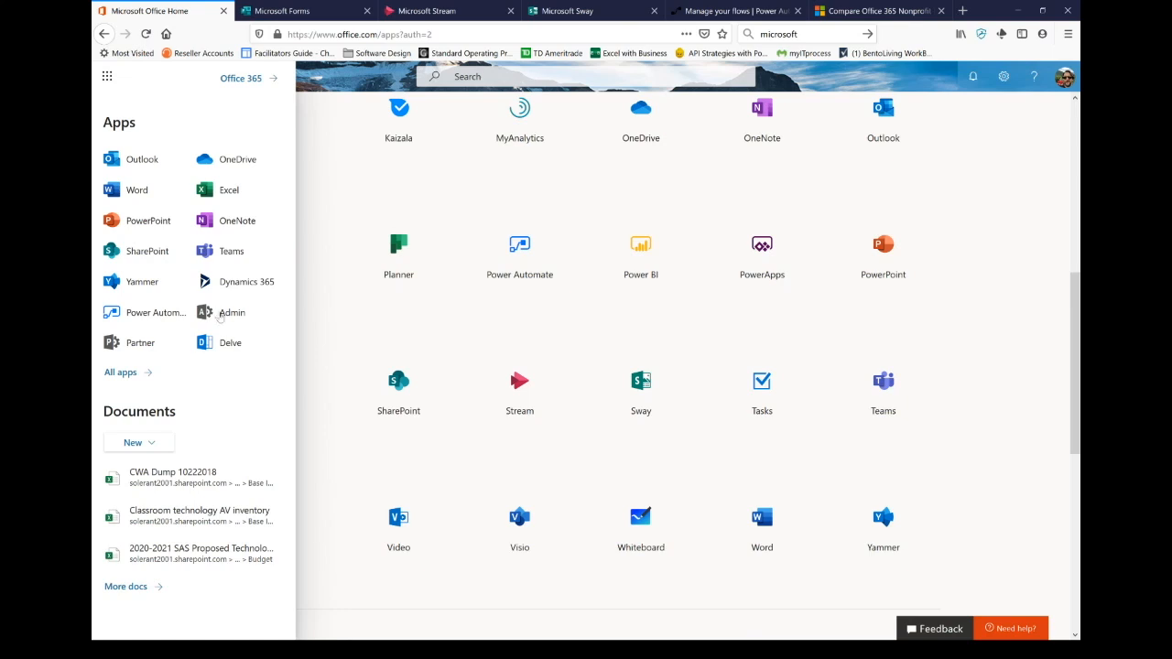
# Step: Browse the Shared with me and Group forms lists, then open the Lunch Sign Up form from My forms
pyautogui.click(300, 12)
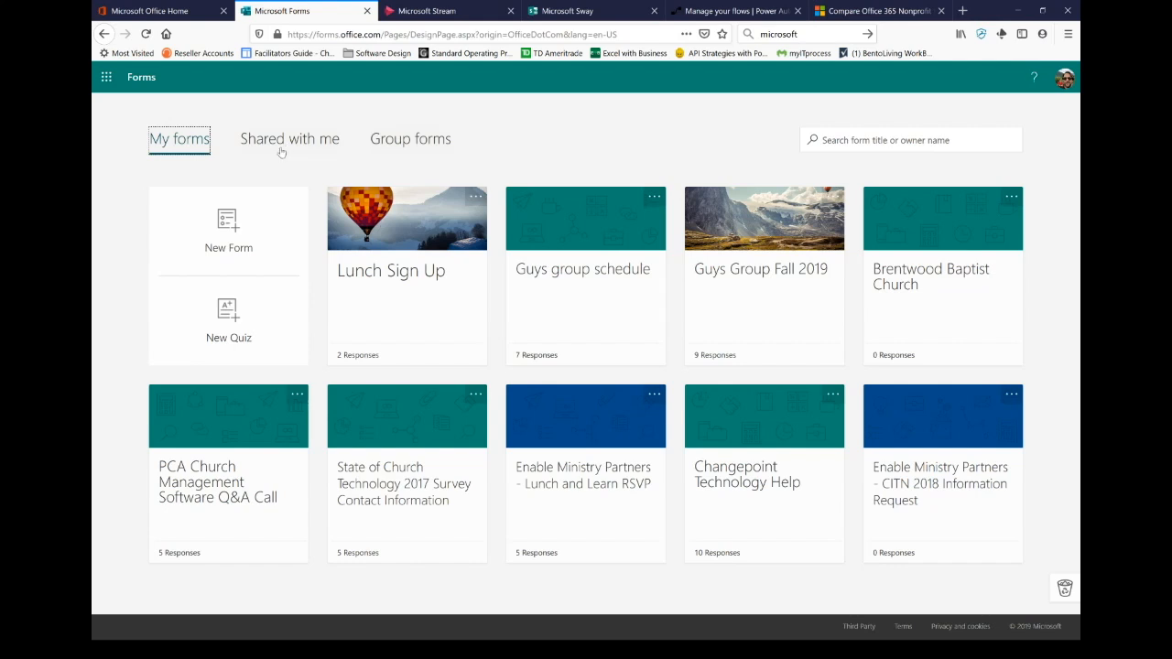
pyautogui.click(279, 147)
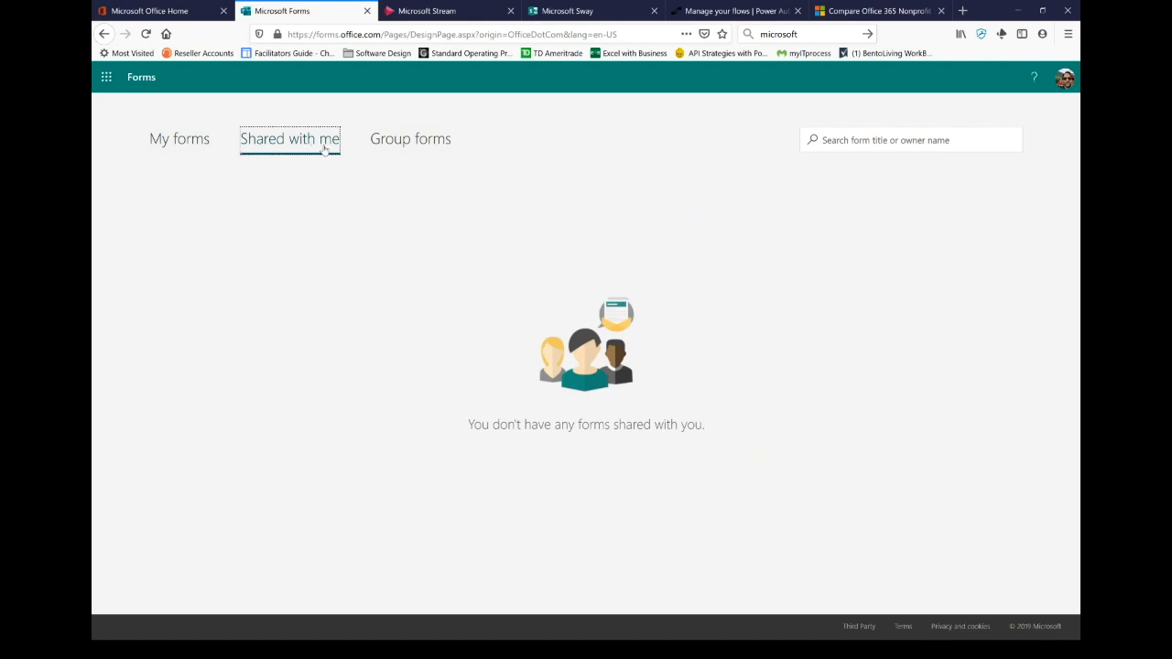
pyautogui.click(419, 147)
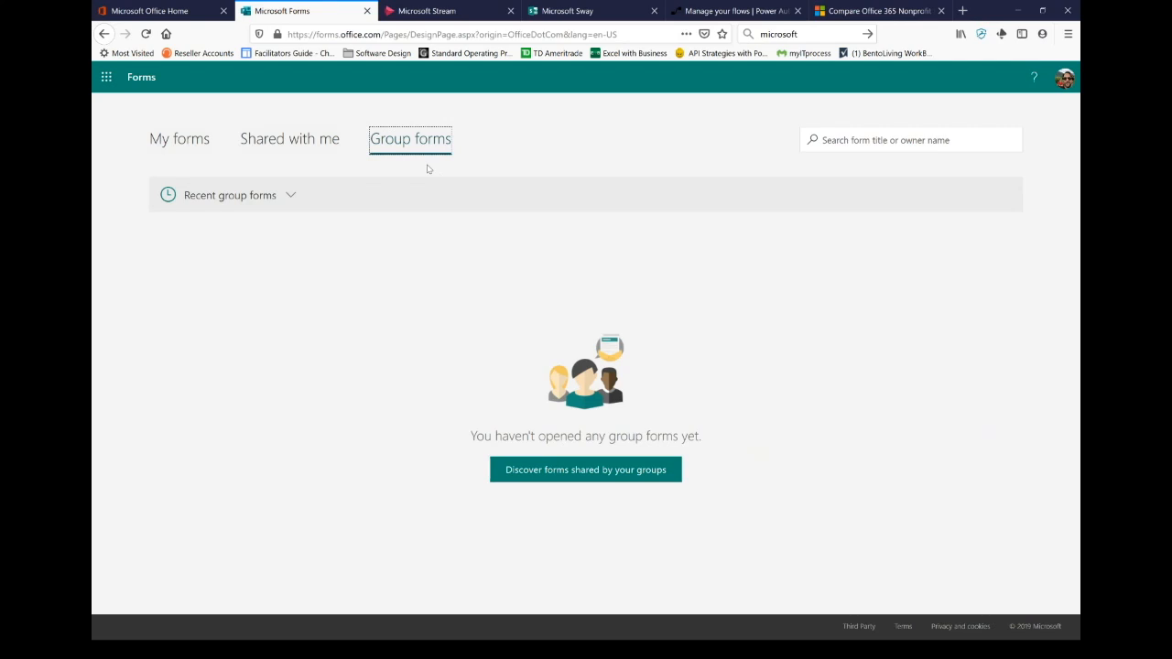
pyautogui.click(189, 143)
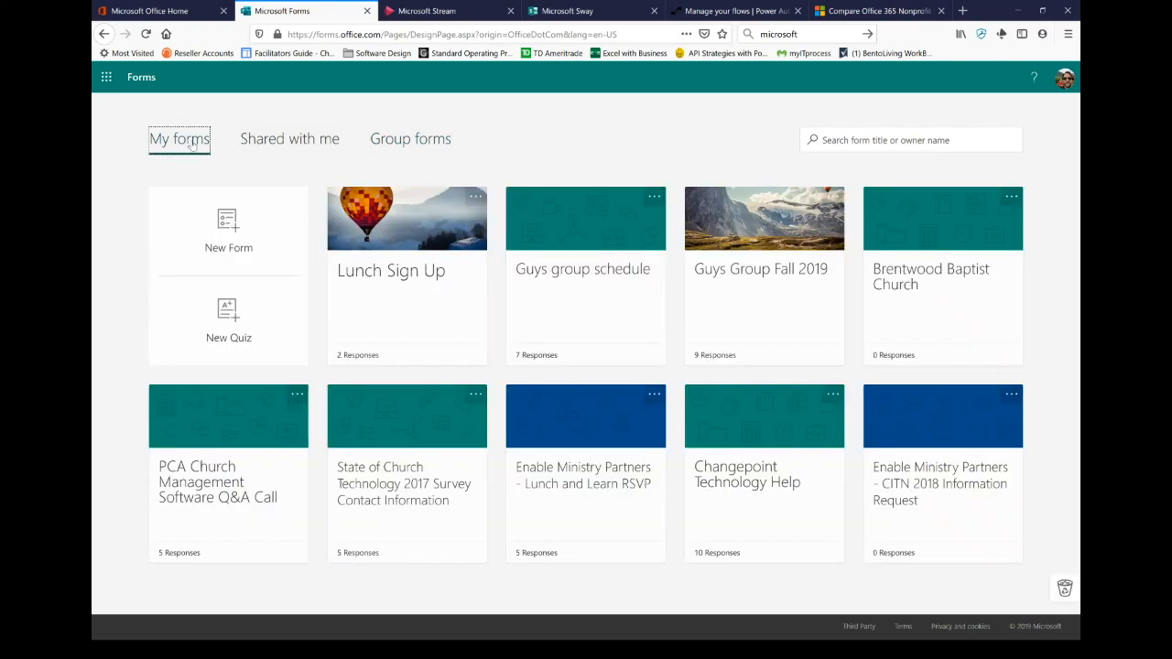
pyautogui.click(422, 287)
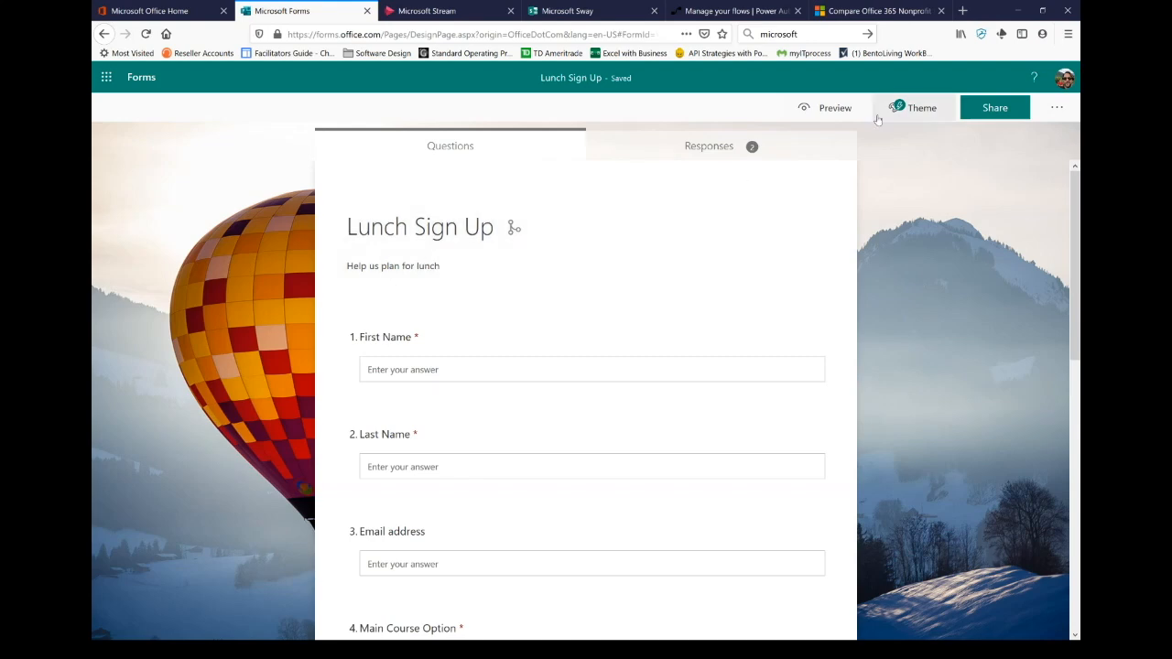
# Step: Try the green desk photo theme, then settle on the plain orange theme for the form
pyautogui.click(925, 116)
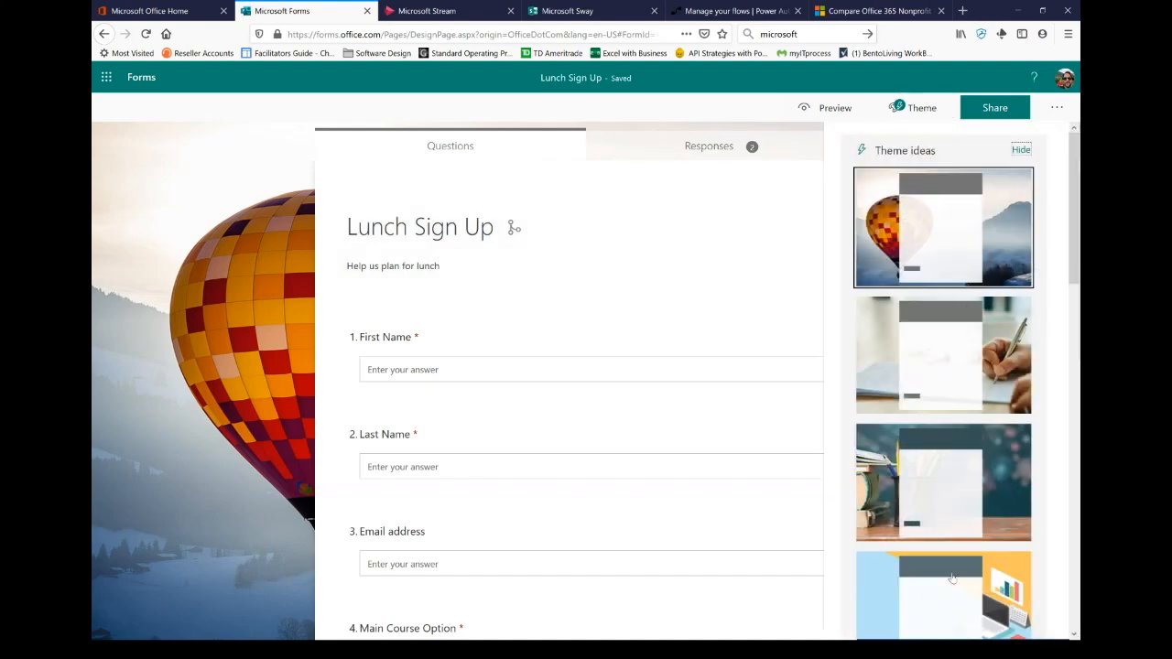
pyautogui.scroll(-2, 944, 439)
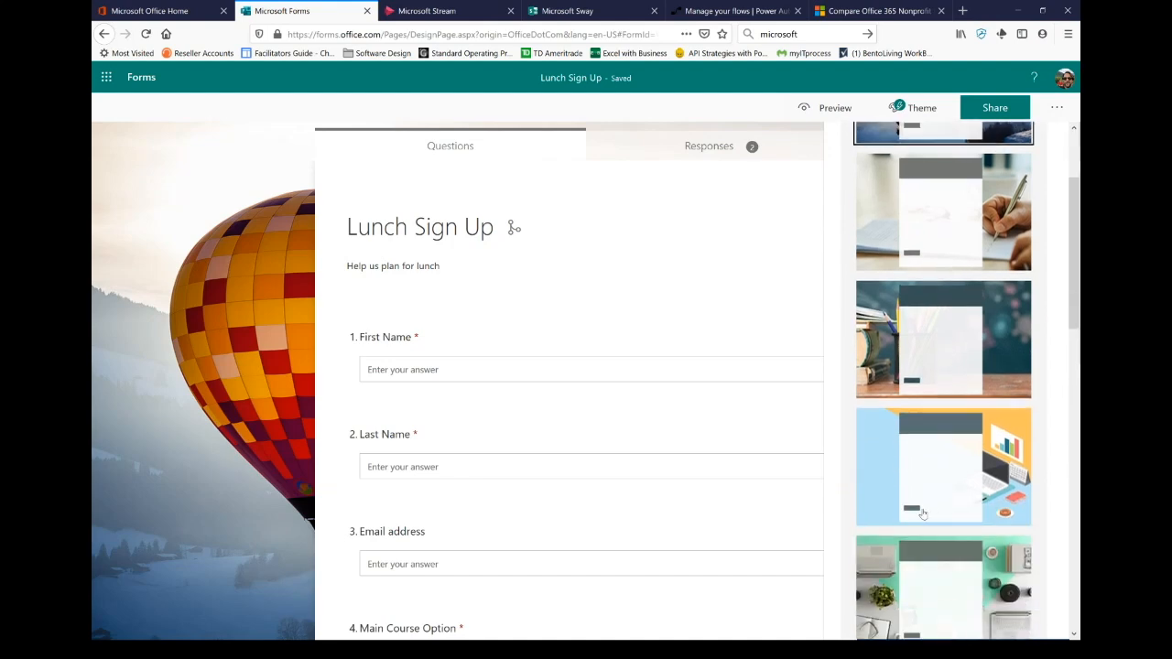
pyautogui.click(924, 583)
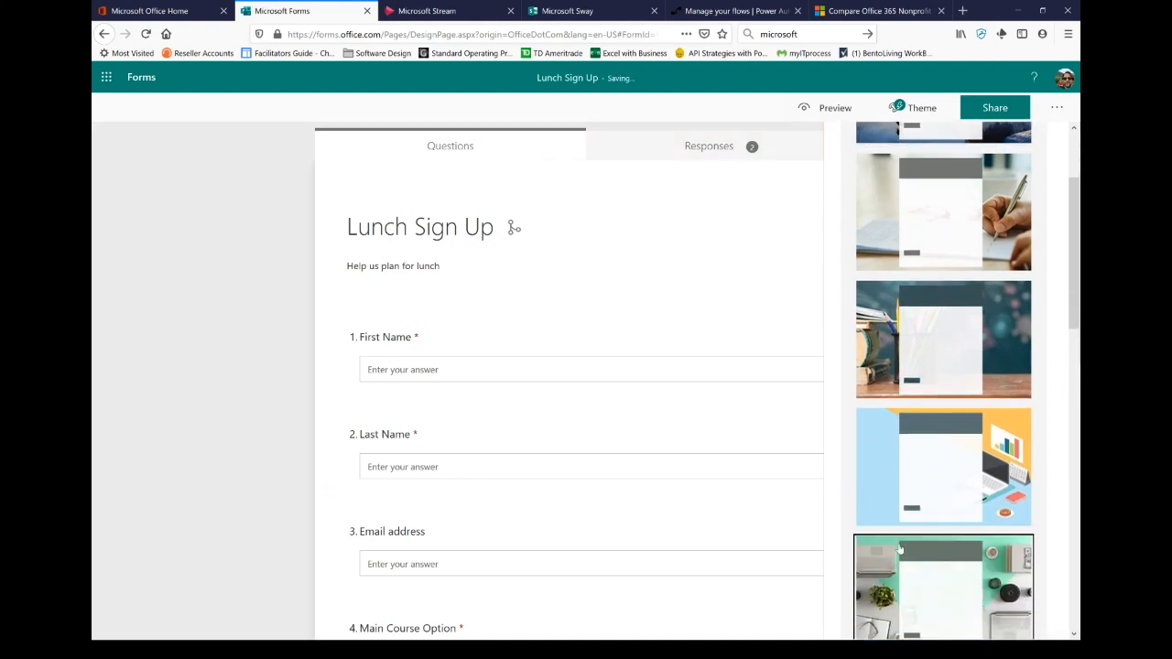
pyautogui.scroll(-4, 935, 476)
pyautogui.scroll(-6, 936, 474)
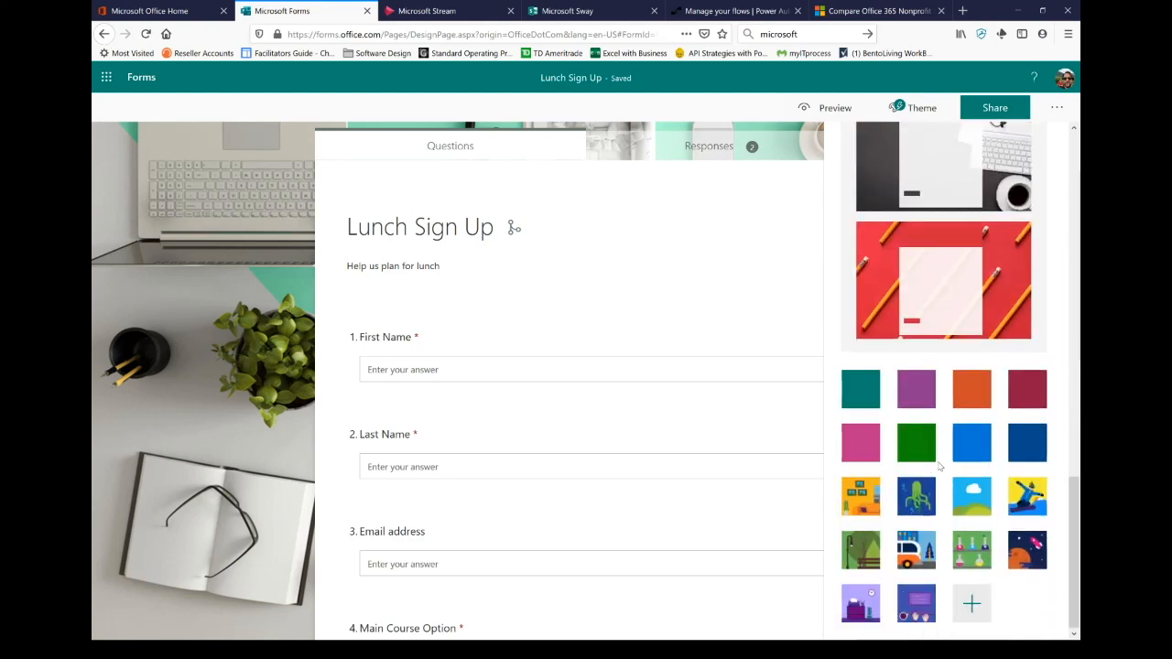
pyautogui.click(985, 401)
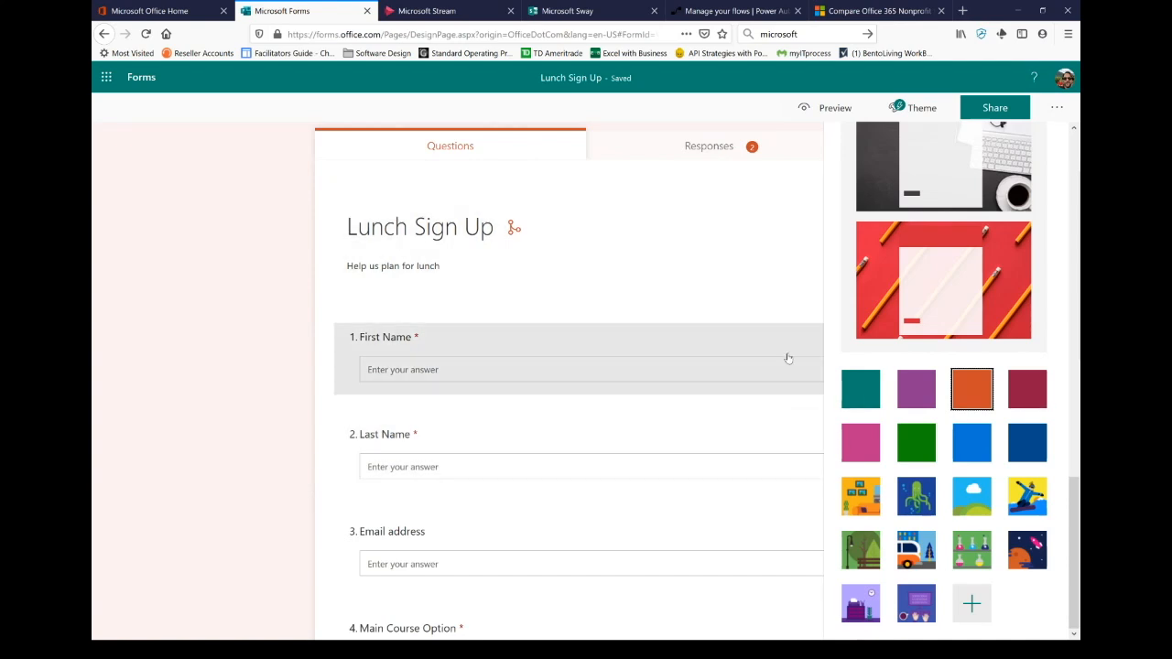
pyautogui.click(293, 242)
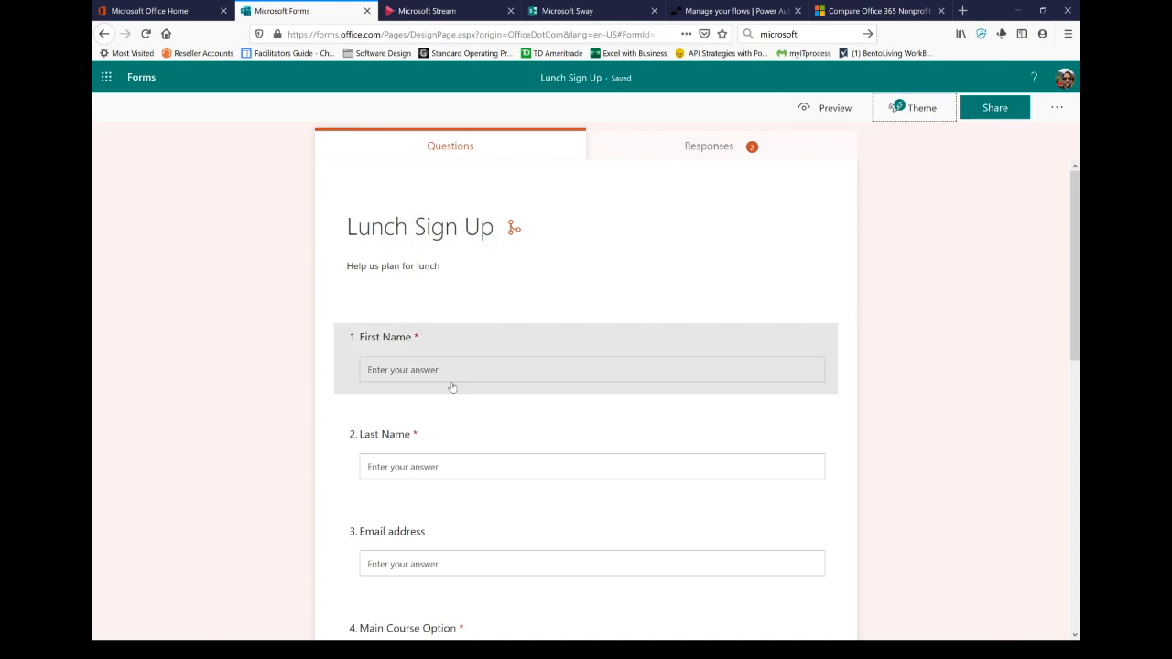
# Step: Append ' Form - Menu Selections' to the title, correcting the 'Menue' typo, and dismiss the header image panel
pyautogui.click(471, 253)
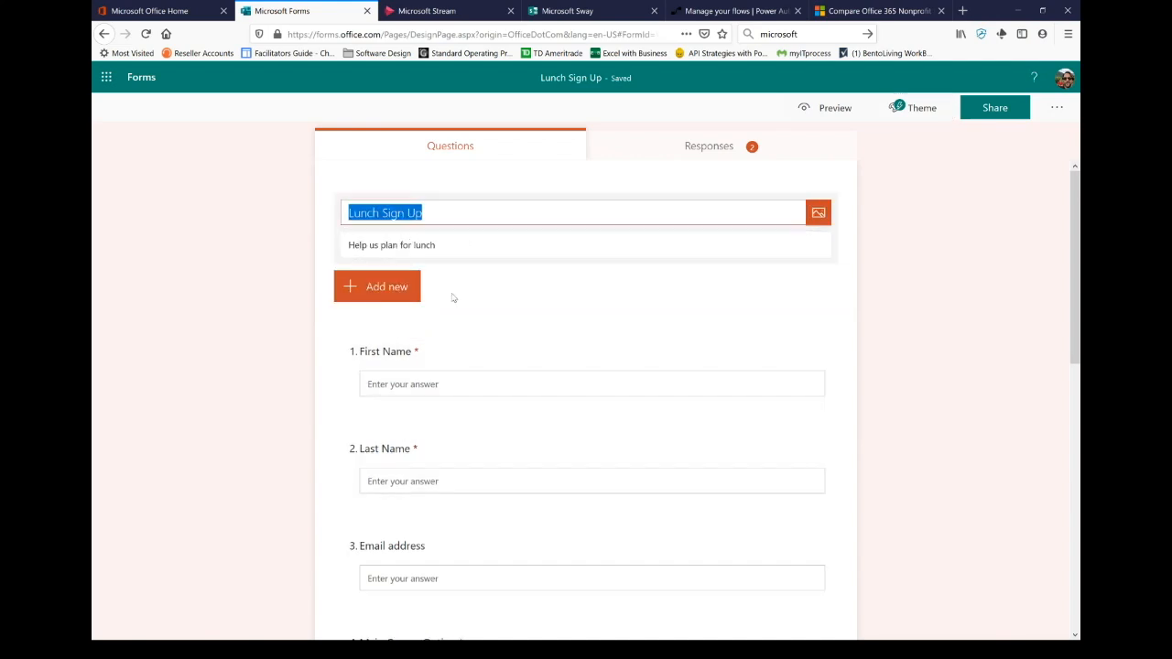
pyautogui.click(436, 212)
pyautogui.write('Form')
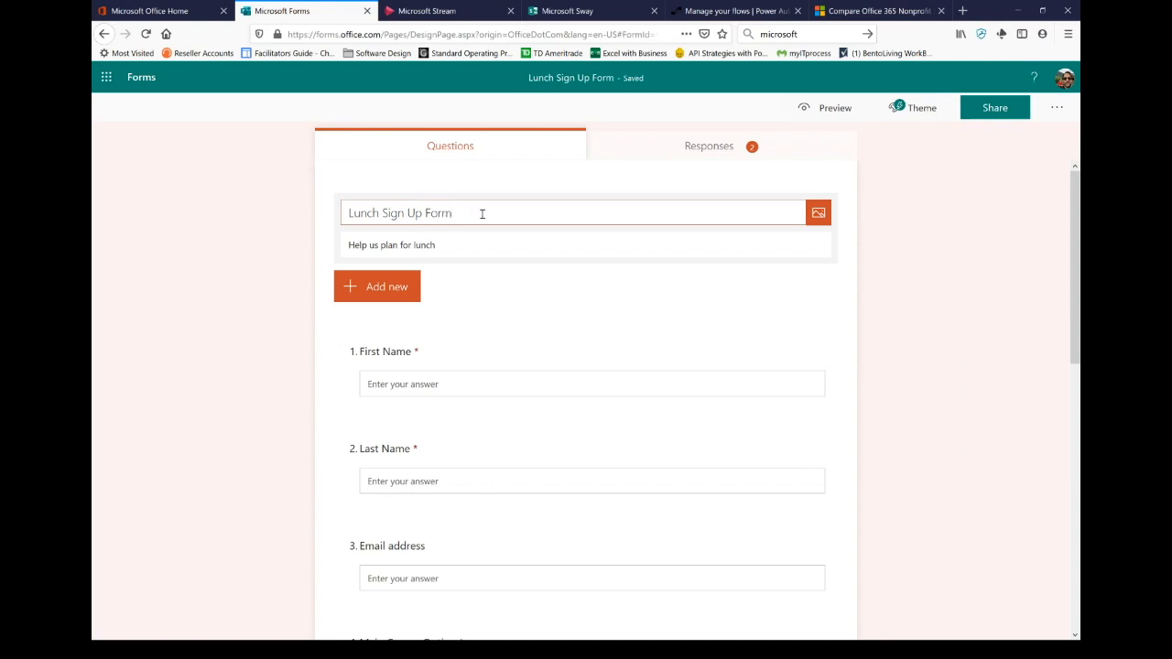
pyautogui.write(' - Menue')
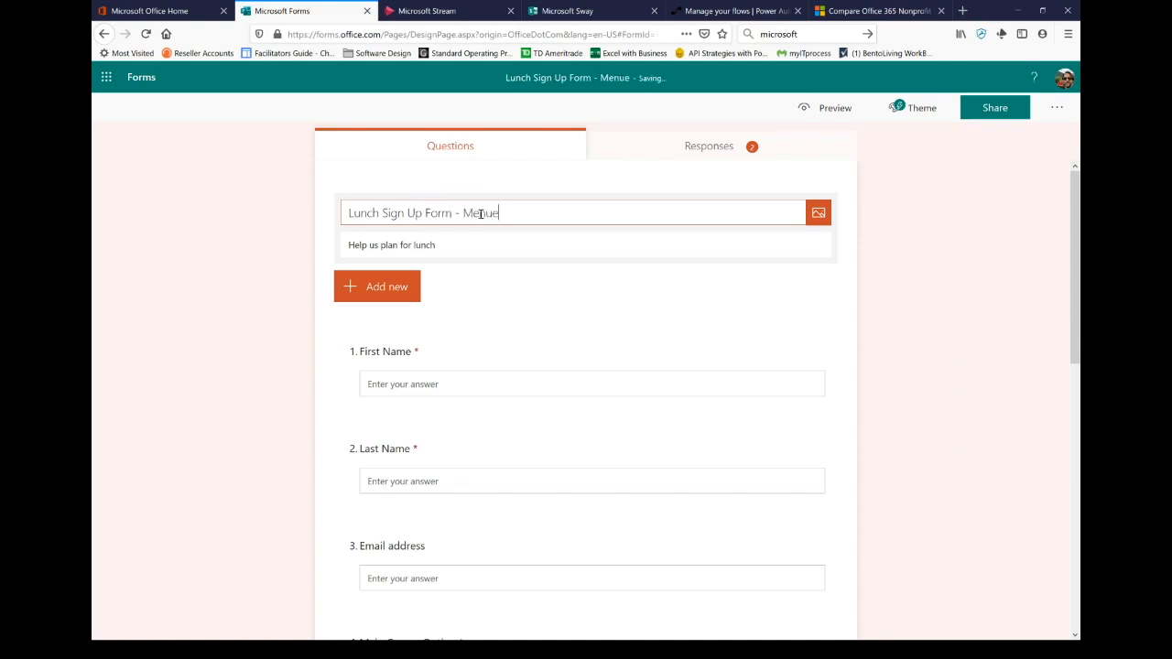
pyautogui.press('BackSpace')
pyautogui.press('BackSpace')
pyautogui.write('u Selections')
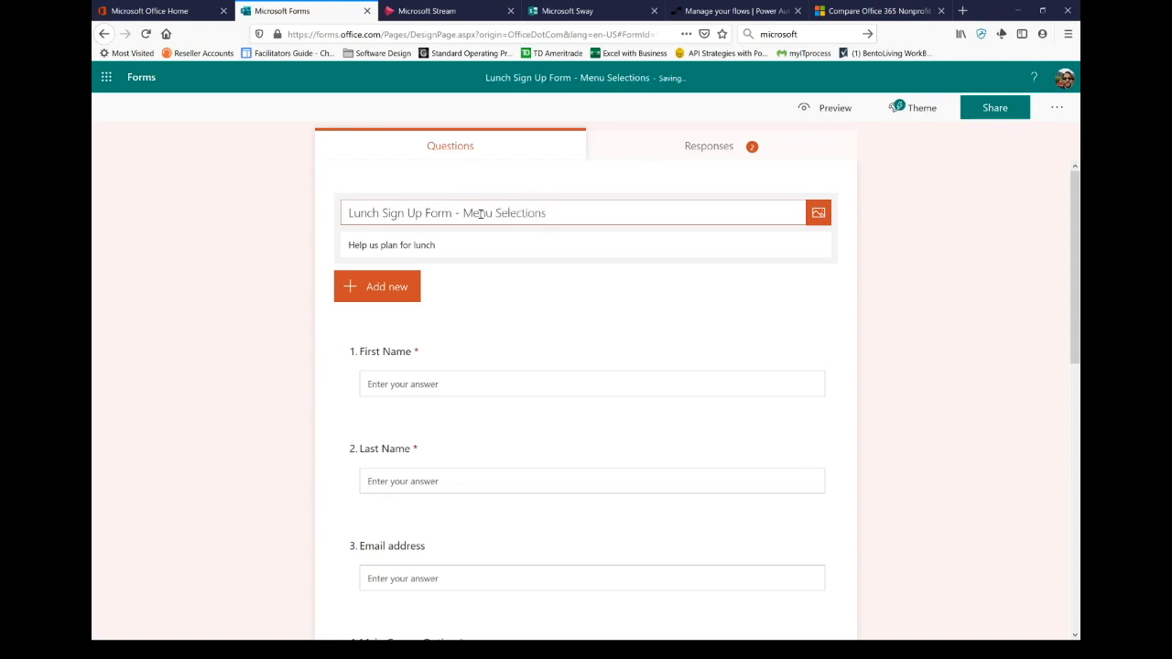
pyautogui.click(818, 212)
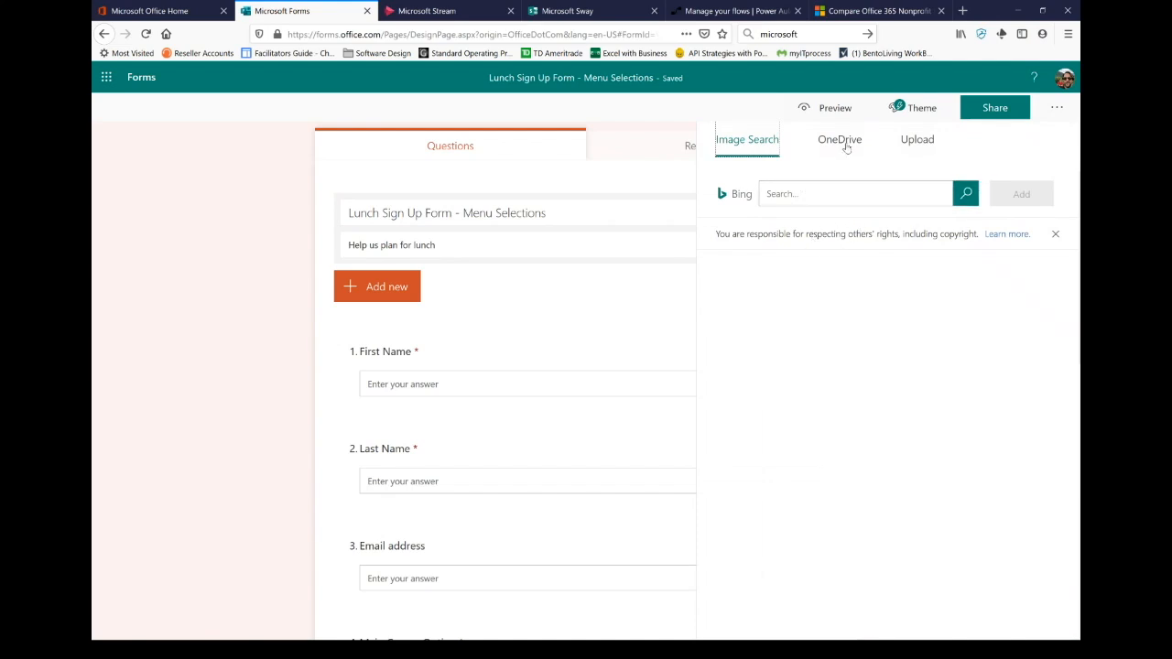
pyautogui.click(628, 186)
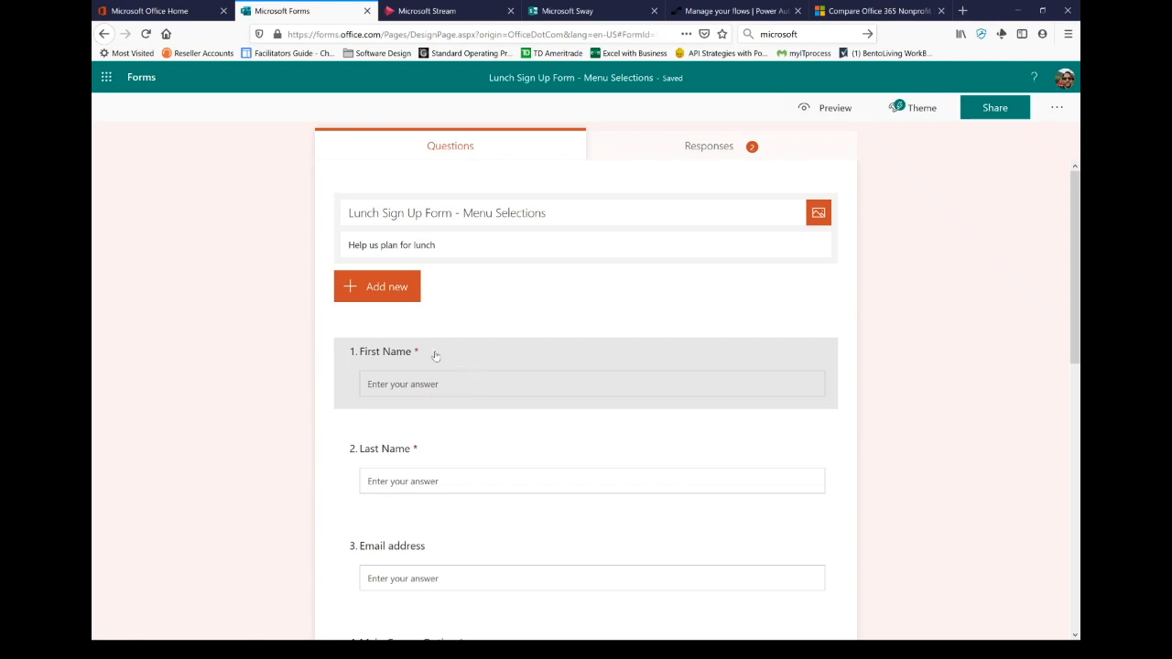
pyautogui.doubleClick(479, 437)
pyautogui.click(480, 401)
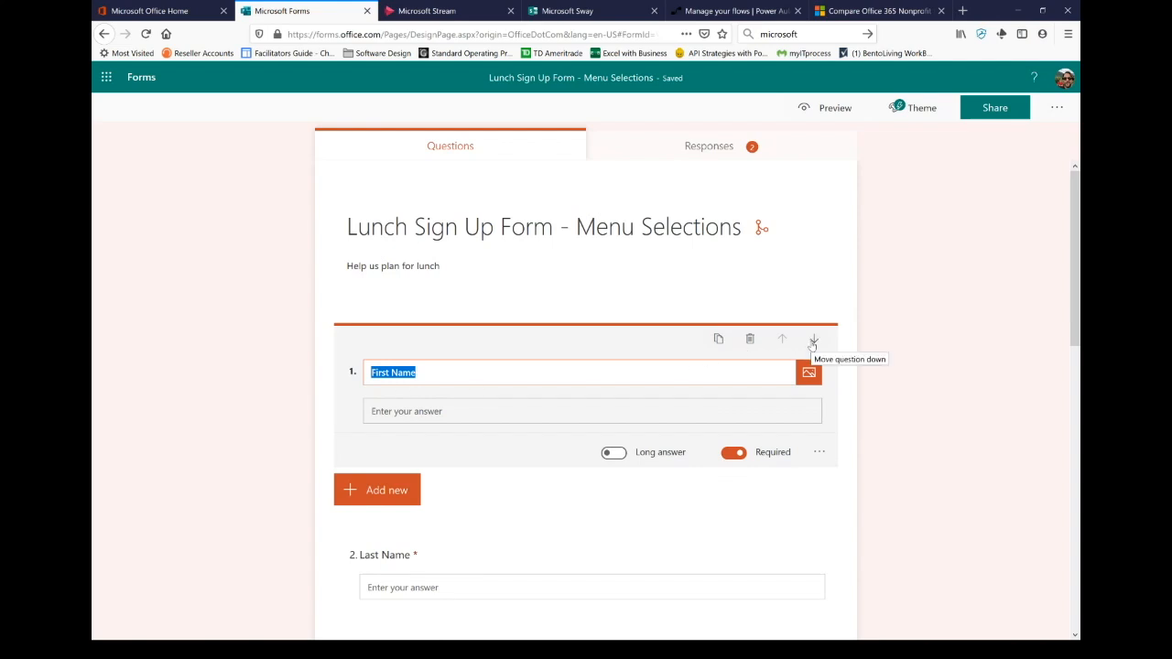
pyautogui.click(813, 341)
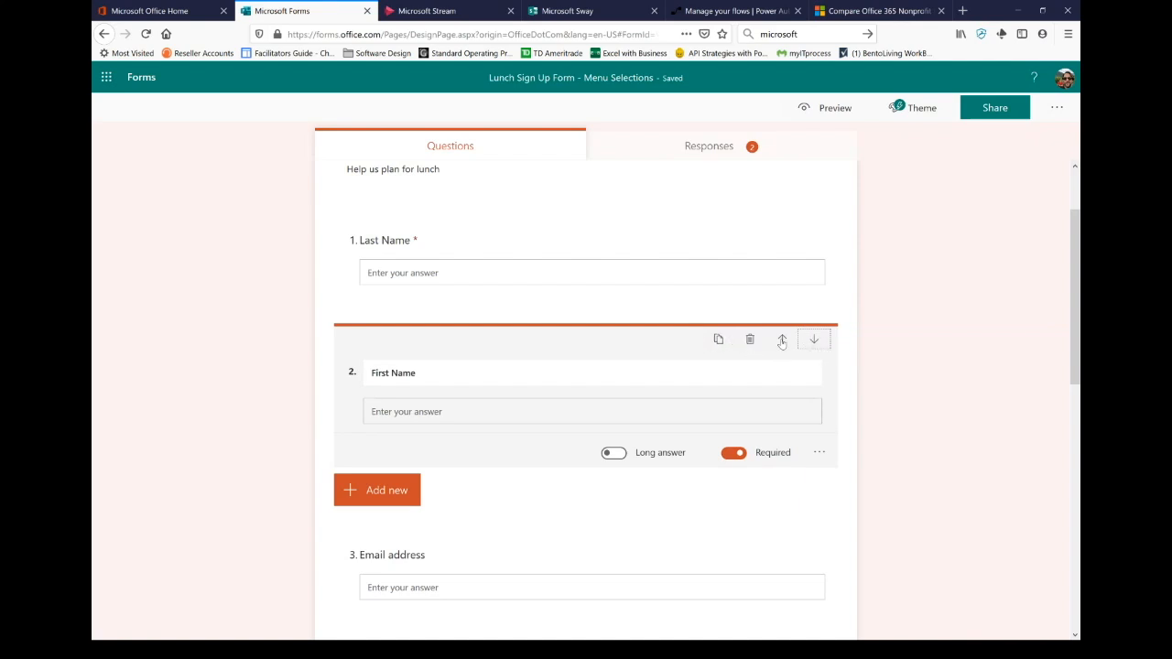
pyautogui.click(612, 453)
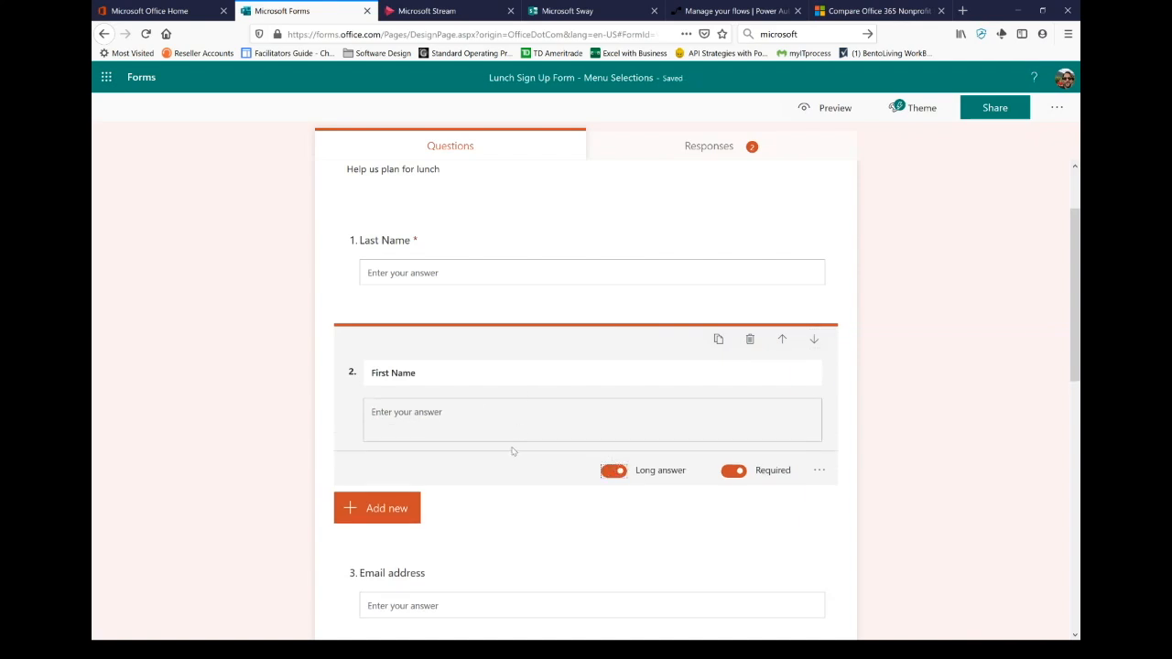
pyautogui.click(614, 471)
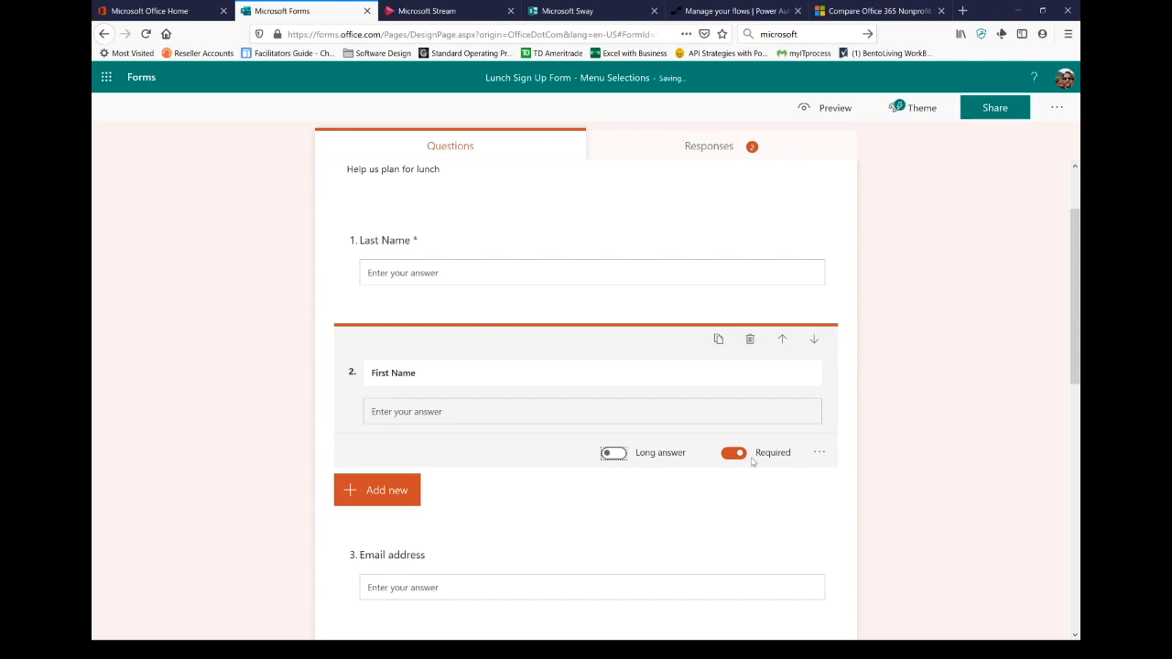
pyautogui.click(820, 452)
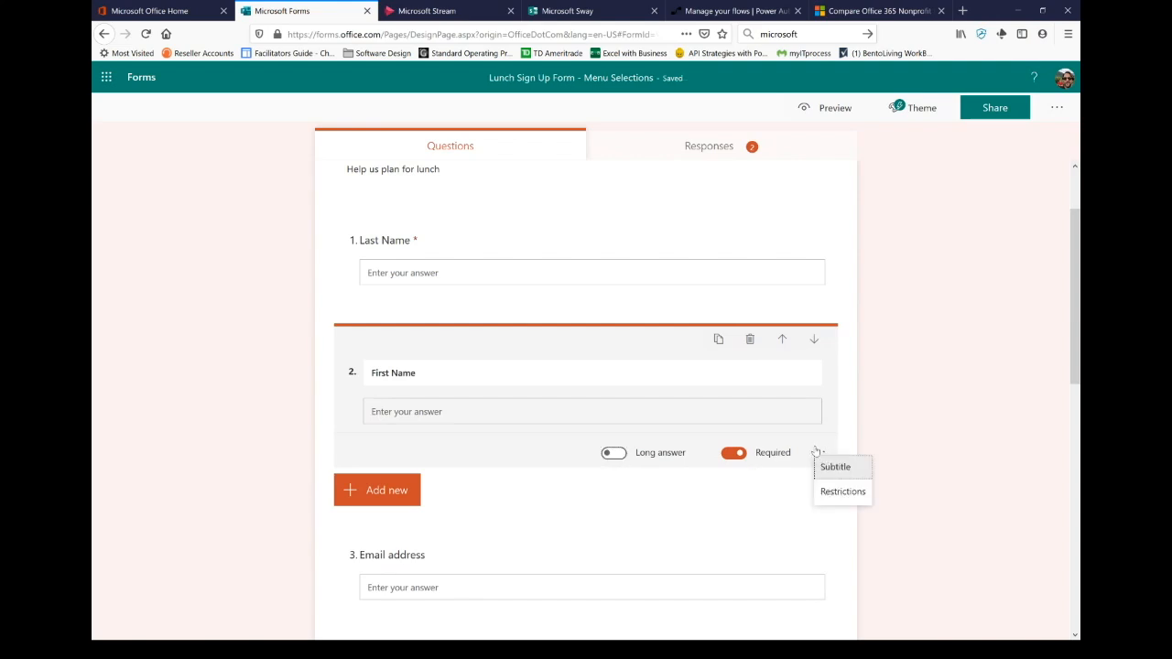
pyautogui.click(782, 339)
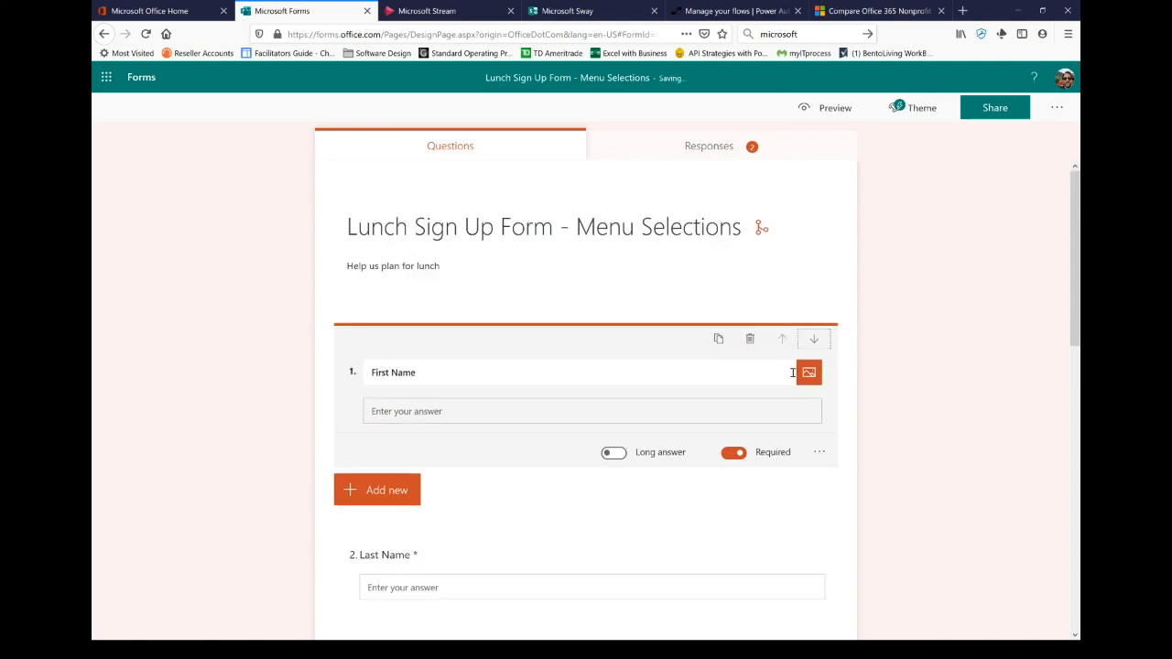
pyautogui.scroll(-3, 597, 383)
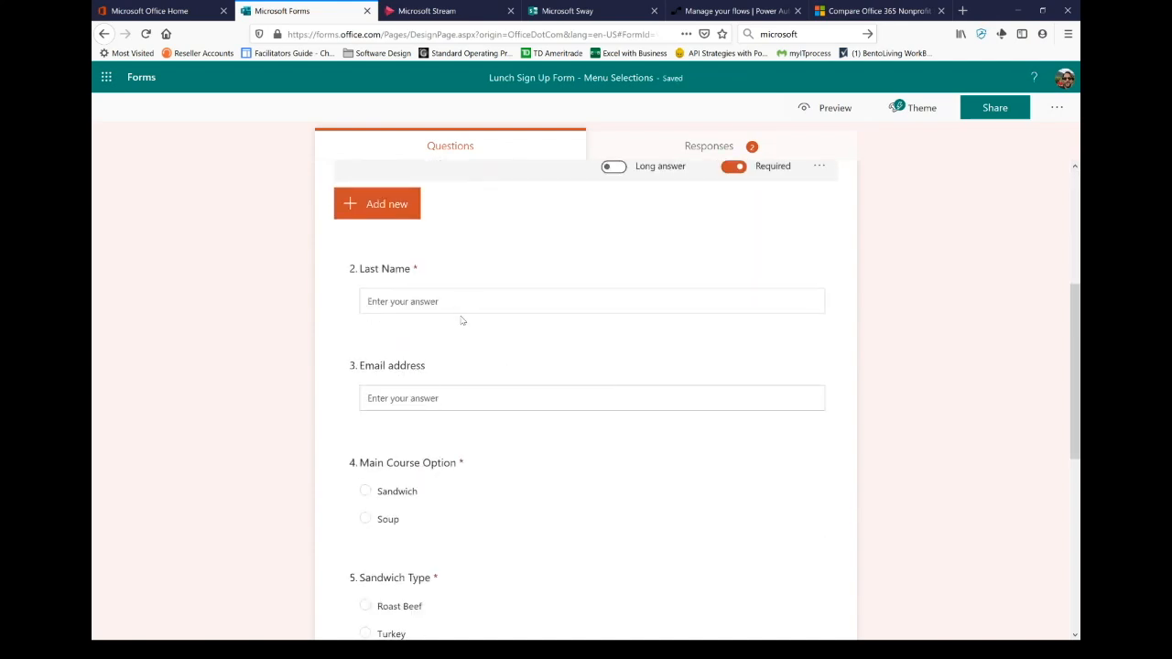
pyautogui.scroll(-2, 476, 332)
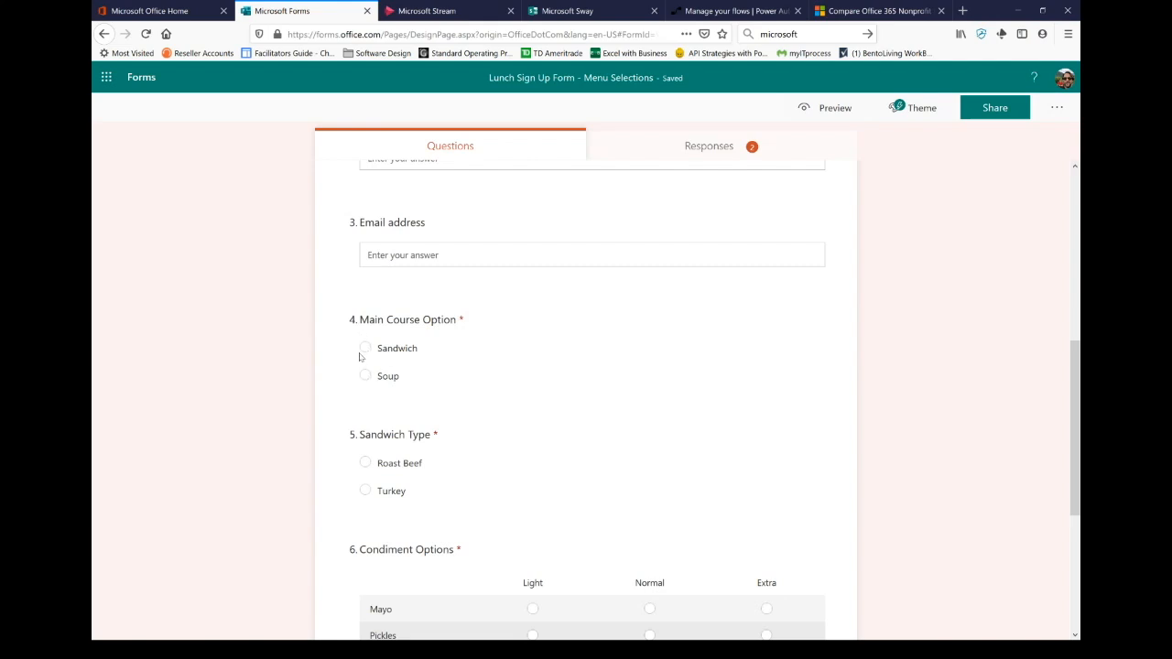
pyautogui.scroll(-1, 472, 392)
pyautogui.scroll(-2, 481, 393)
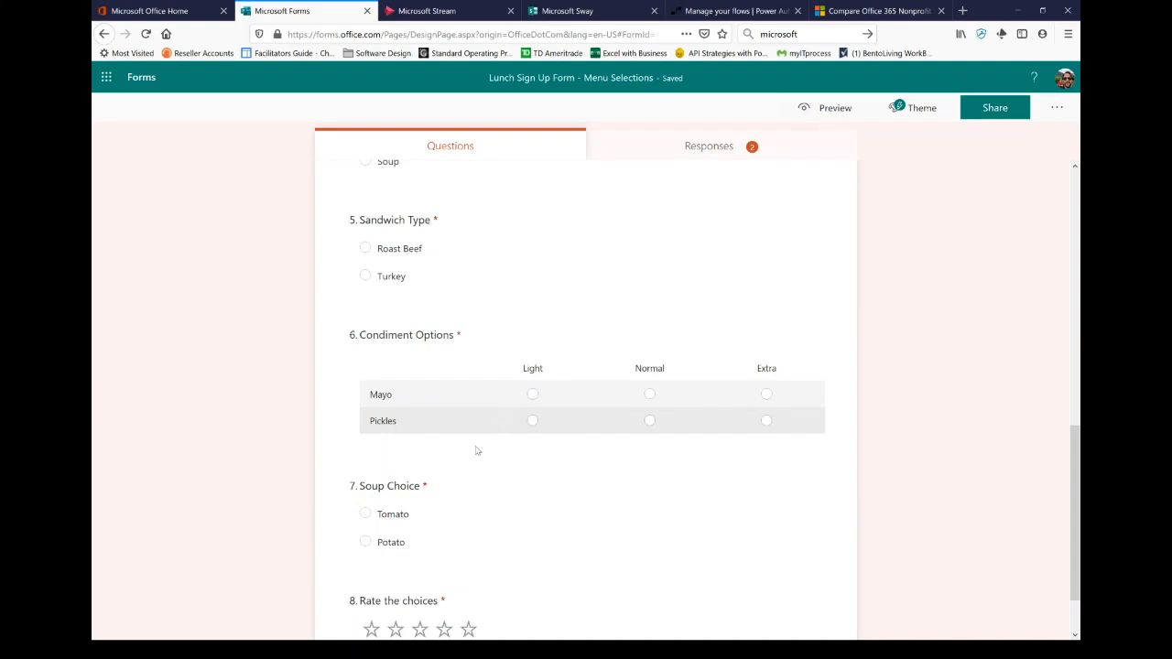
pyautogui.scroll(-1, 466, 519)
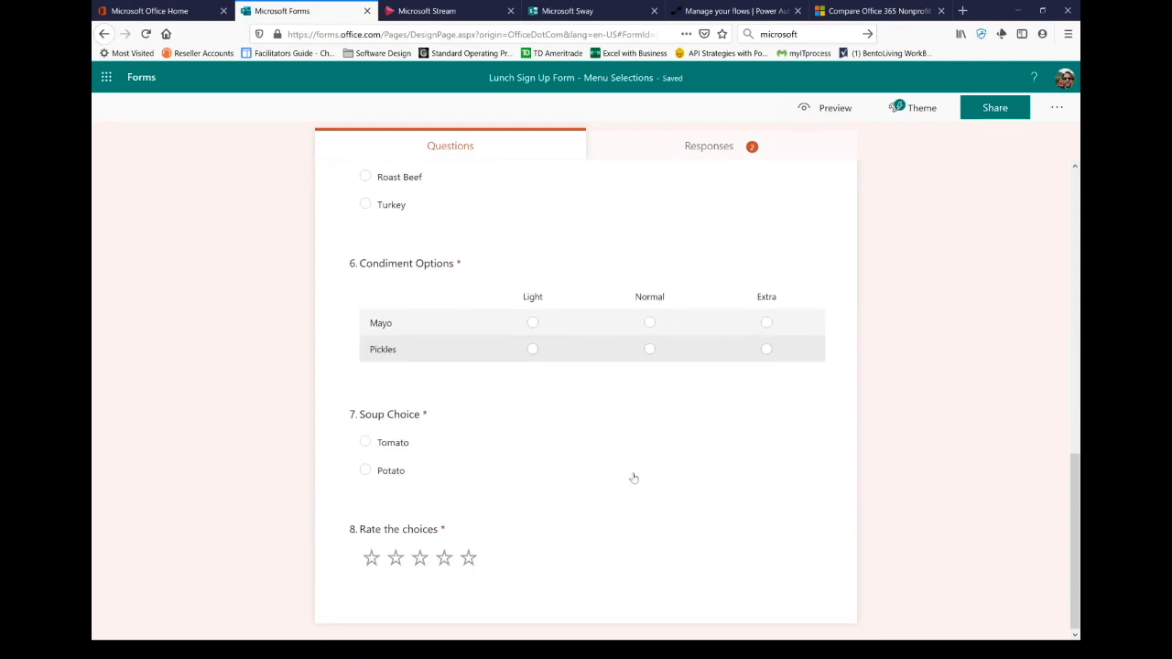
pyautogui.scroll(8, 633, 479)
pyautogui.scroll(1, 574, 376)
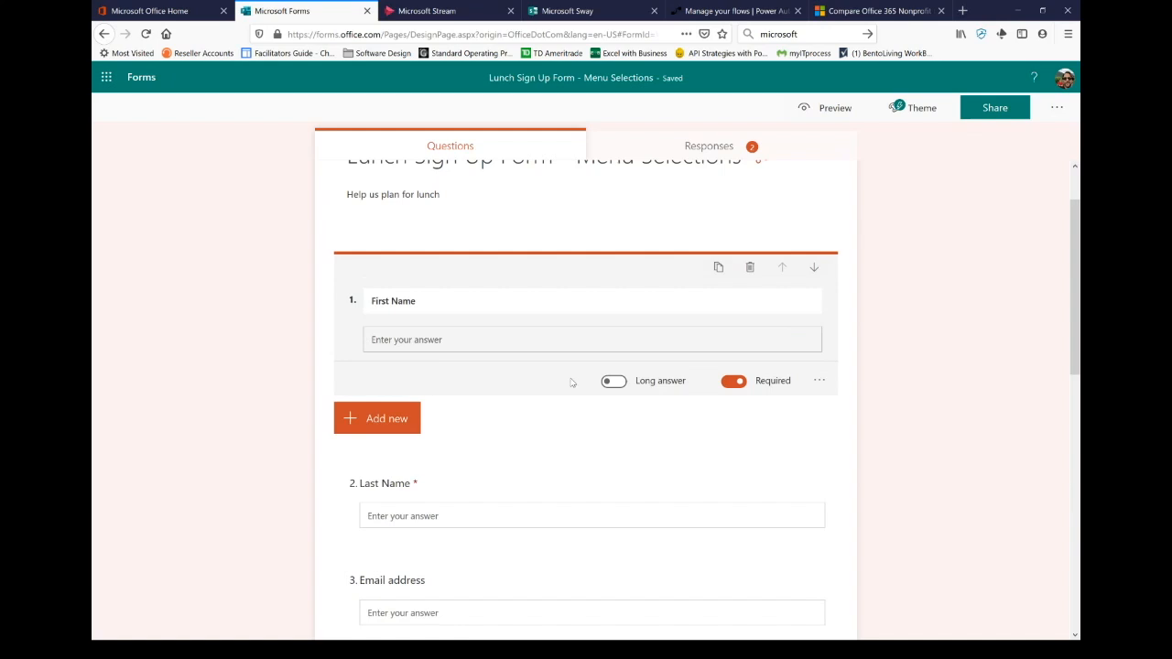
pyautogui.click(1058, 109)
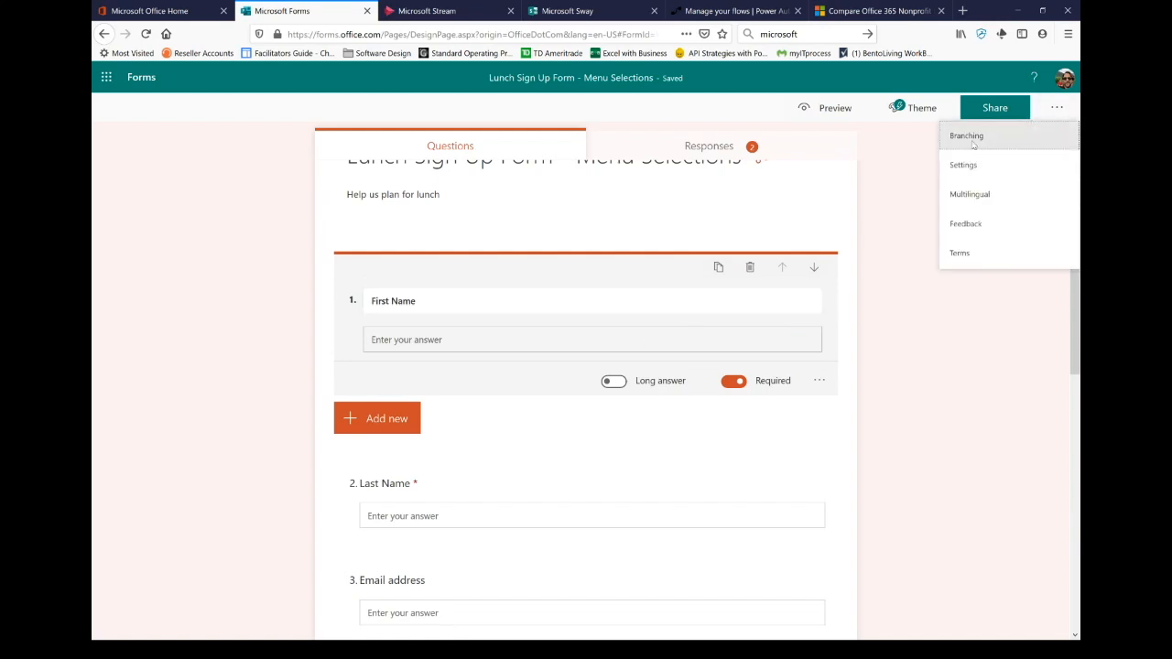
pyautogui.click(969, 137)
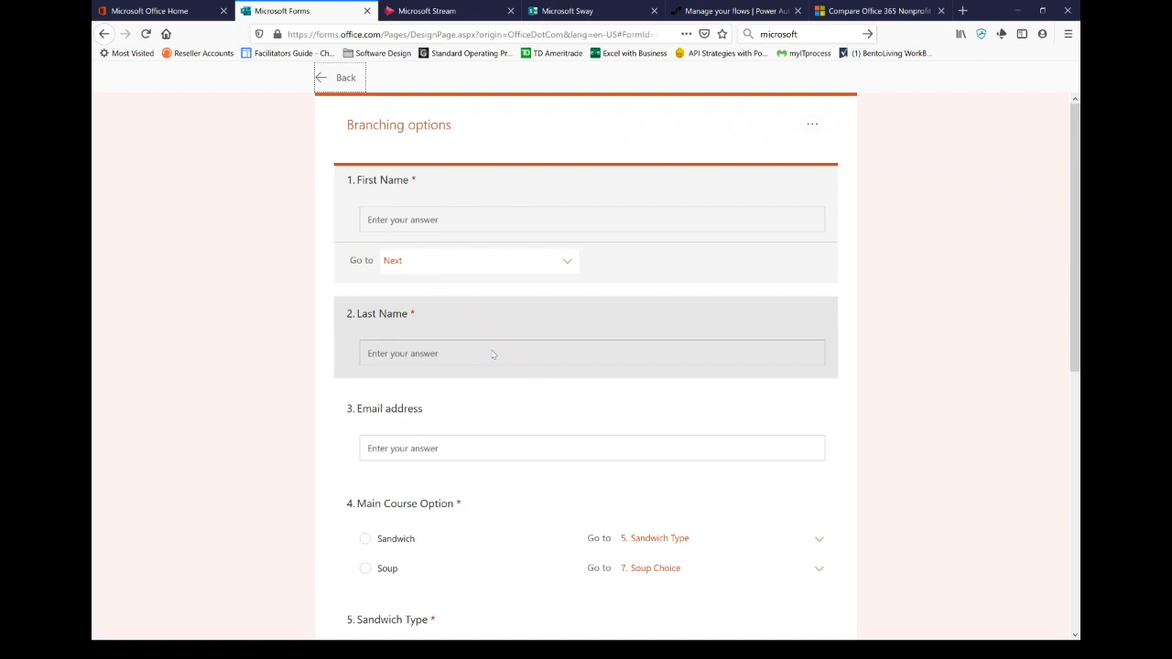
pyautogui.scroll(-1, 491, 347)
pyautogui.scroll(-2, 485, 343)
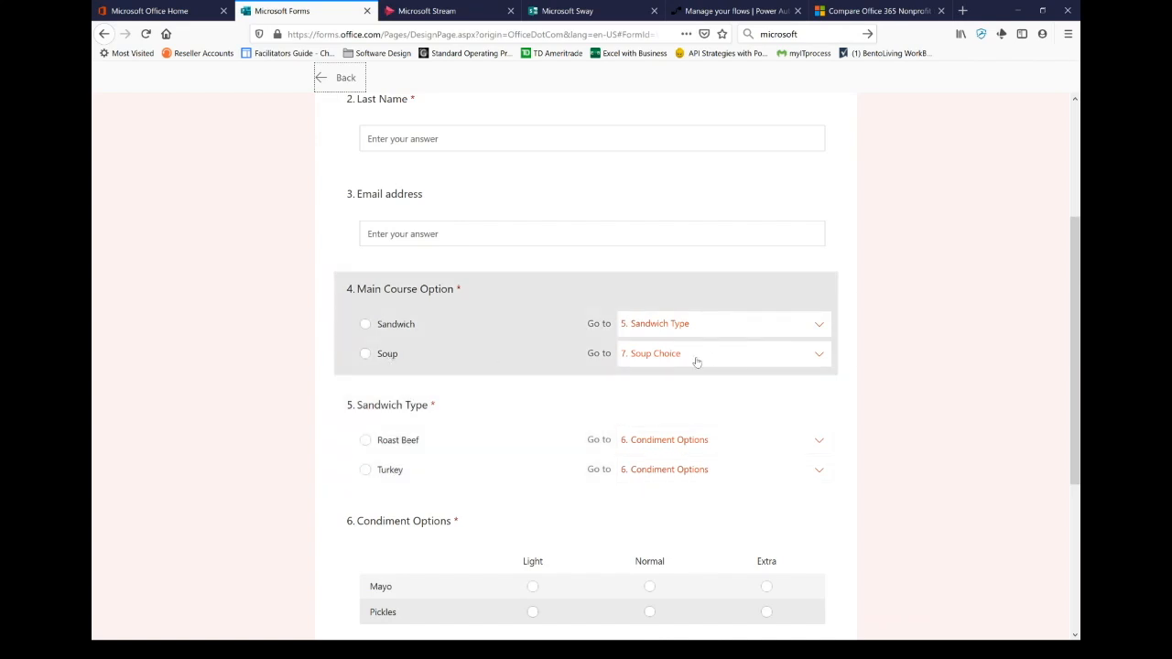
pyautogui.scroll(-3, 527, 403)
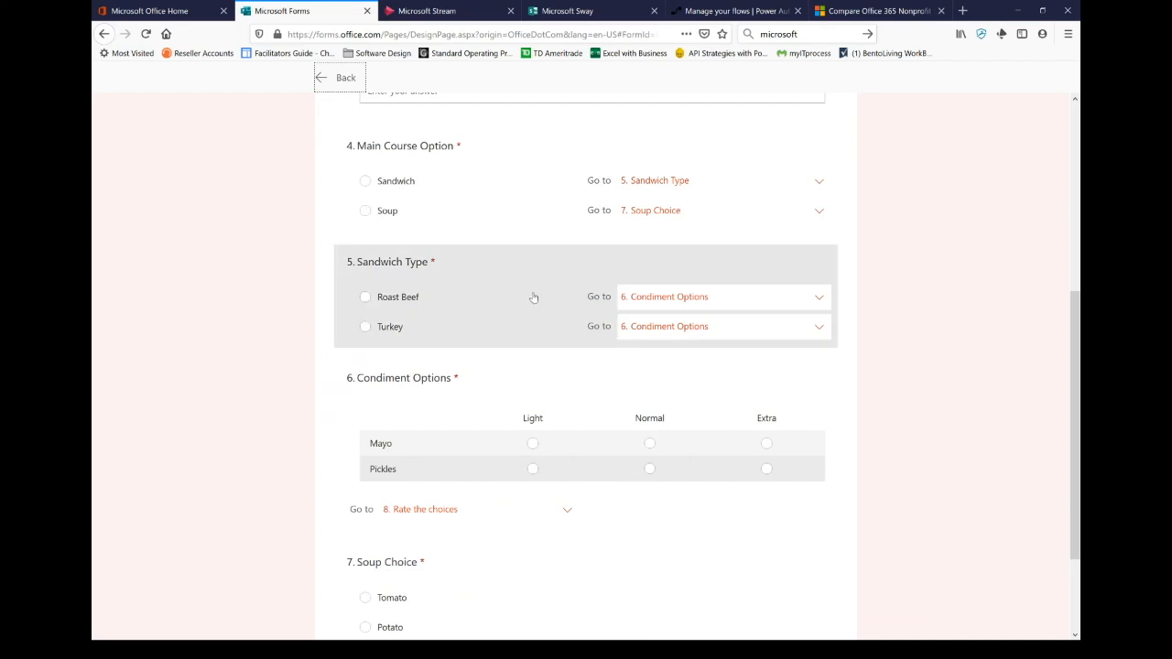
pyautogui.scroll(-3, 534, 302)
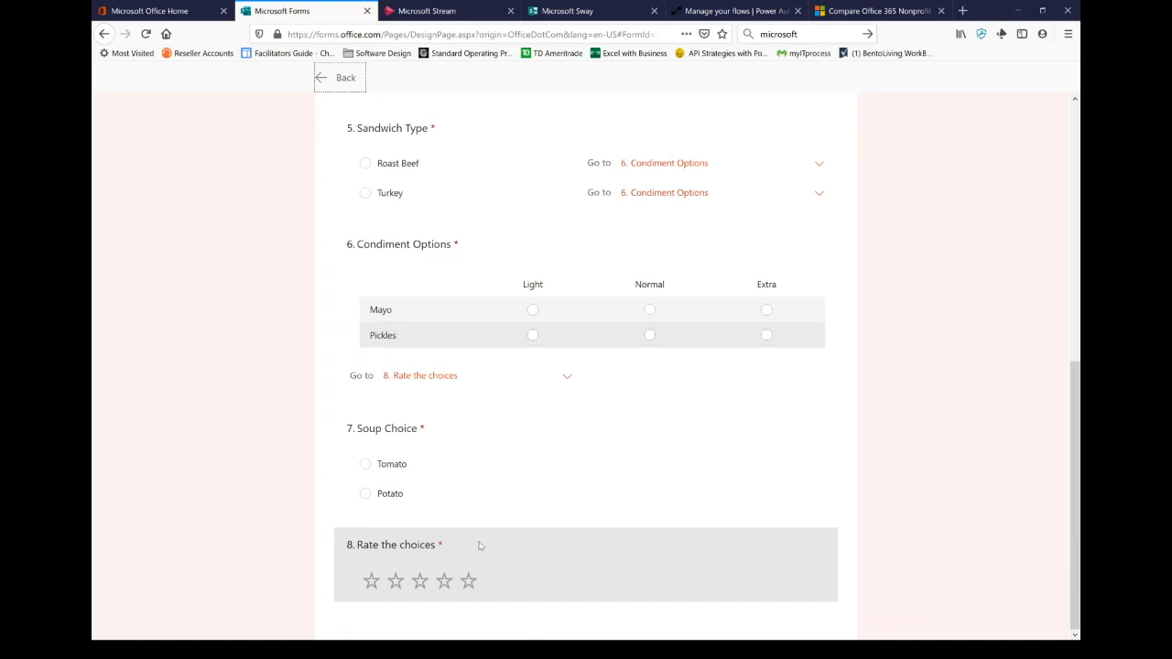
pyautogui.scroll(3, 479, 426)
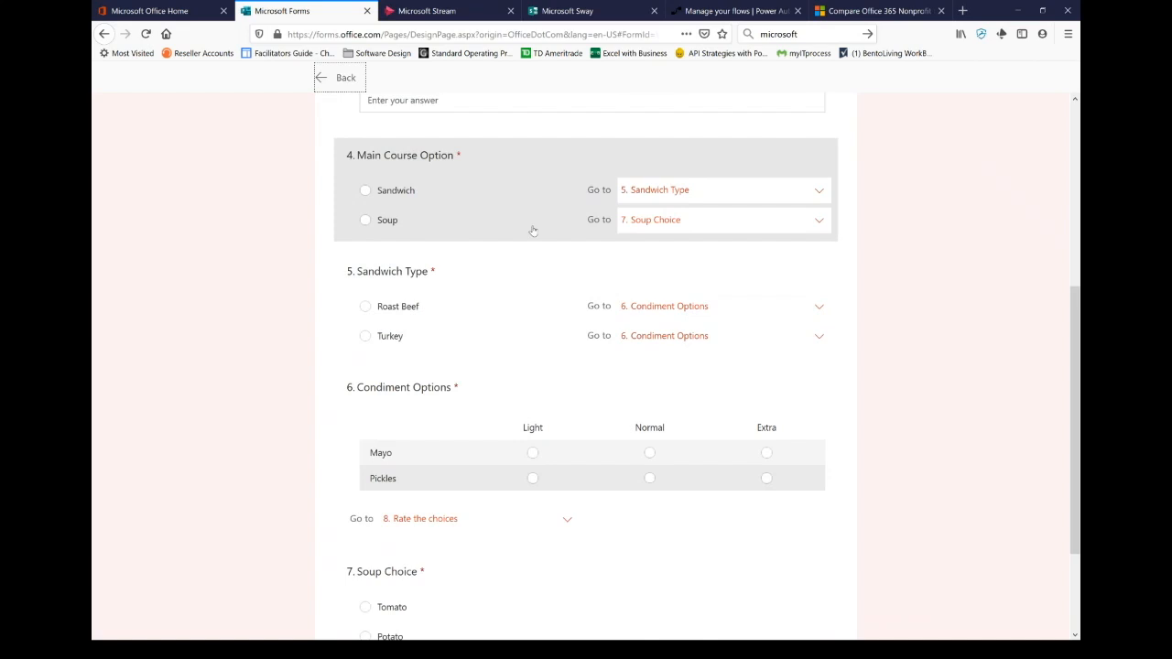
pyautogui.scroll(-3, 402, 488)
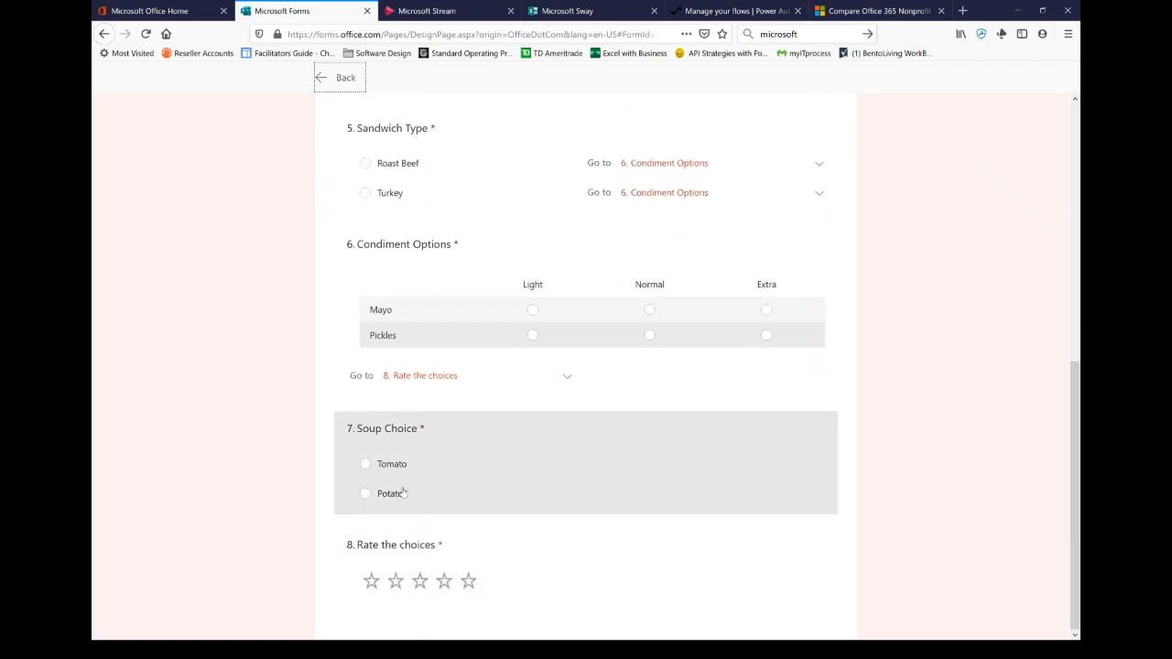
pyautogui.click(451, 478)
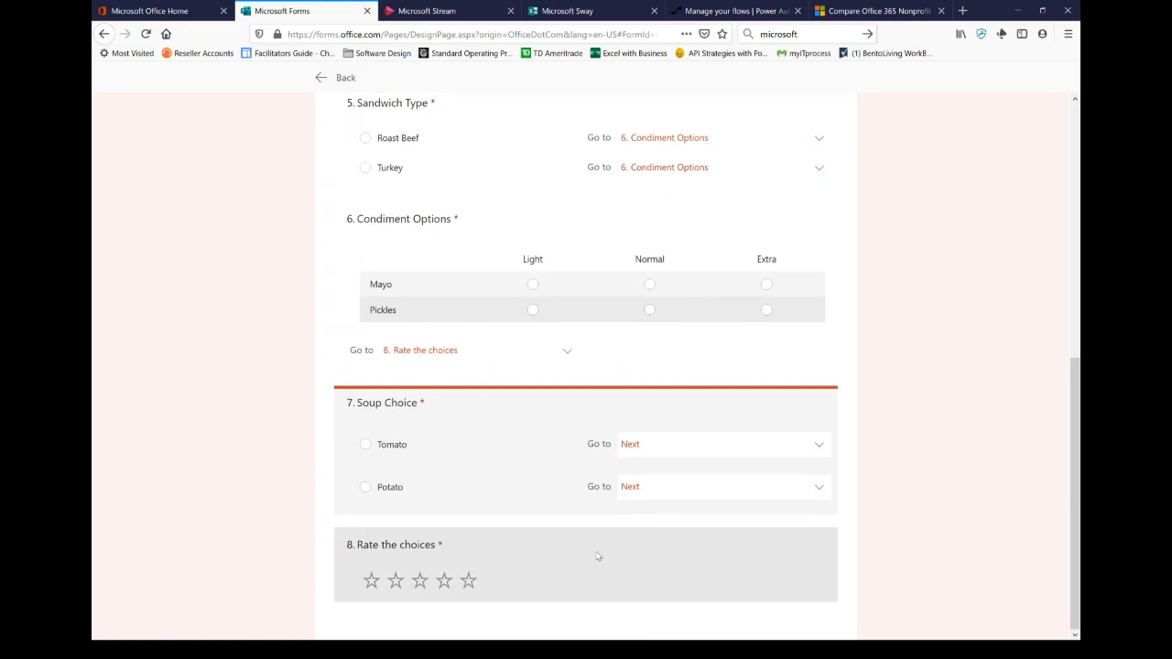
pyautogui.scroll(5, 907, 394)
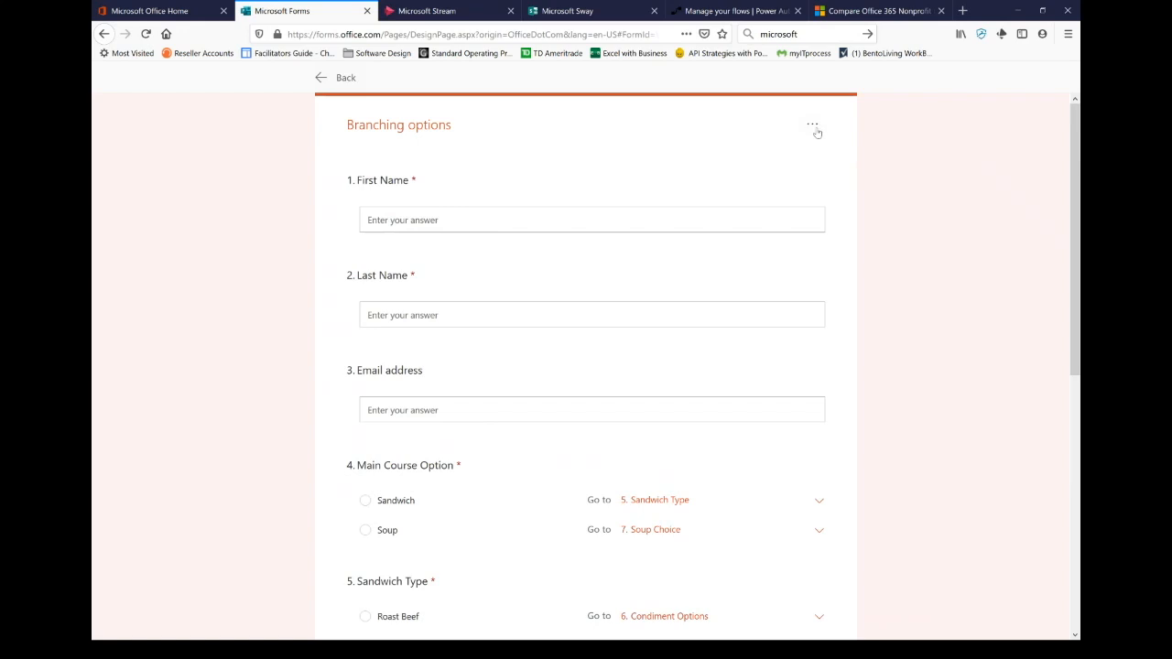
# Step: Leave branching for the editor, look over the form's Settings, then bring up the Share panel
pyautogui.click(328, 83)
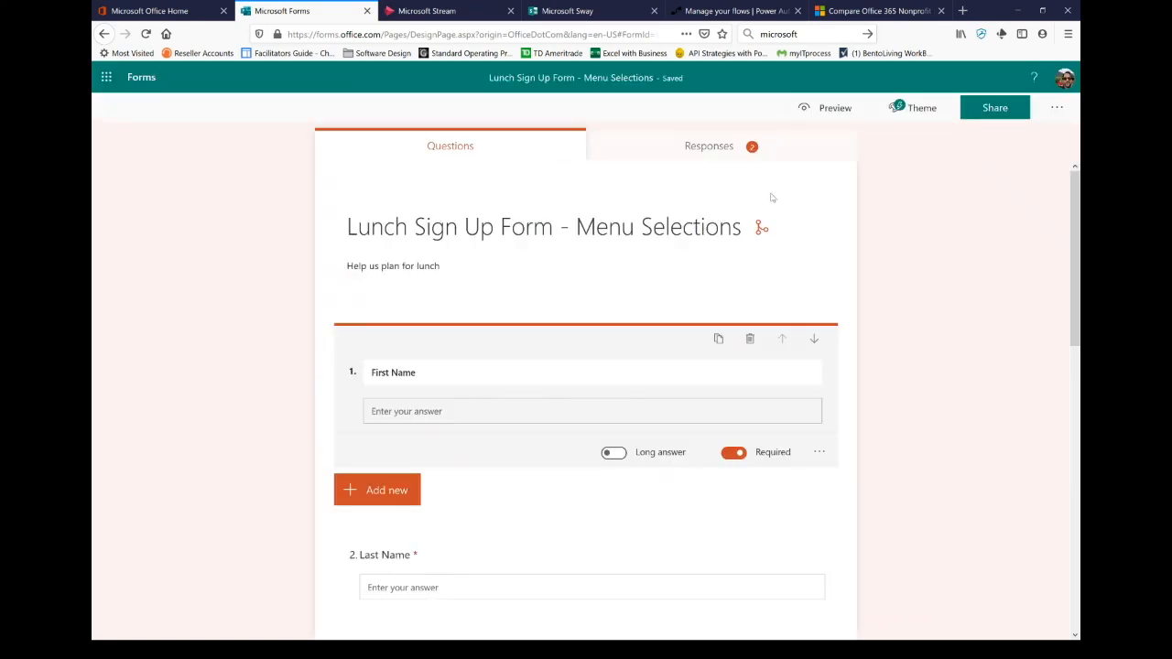
pyautogui.click(1057, 116)
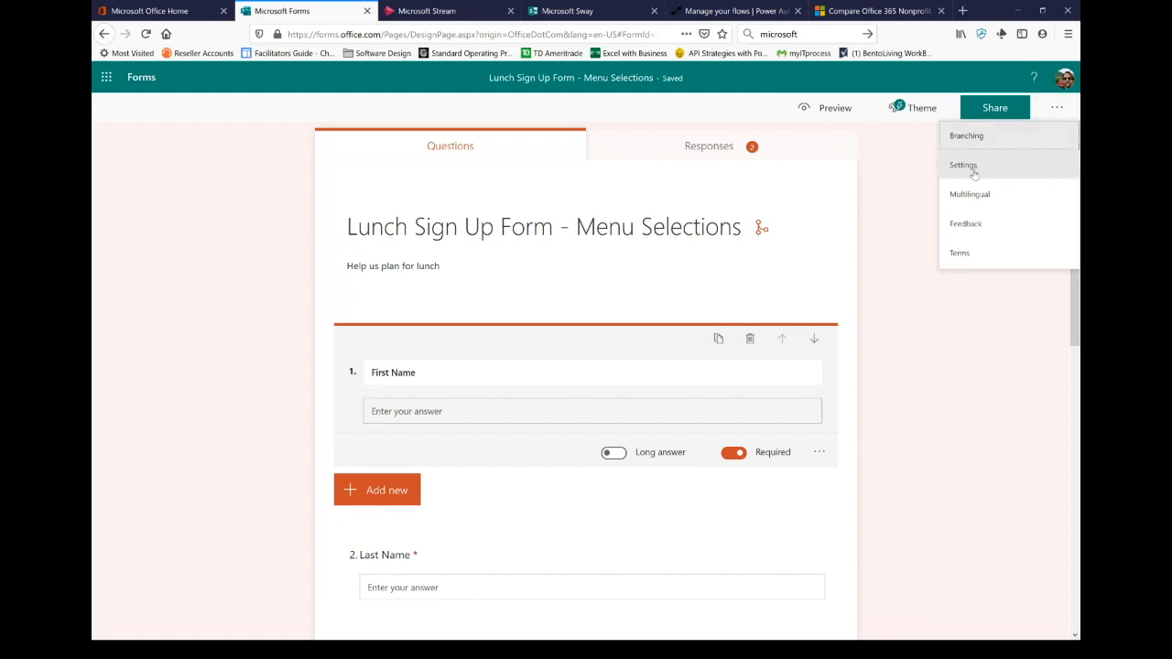
pyautogui.click(976, 174)
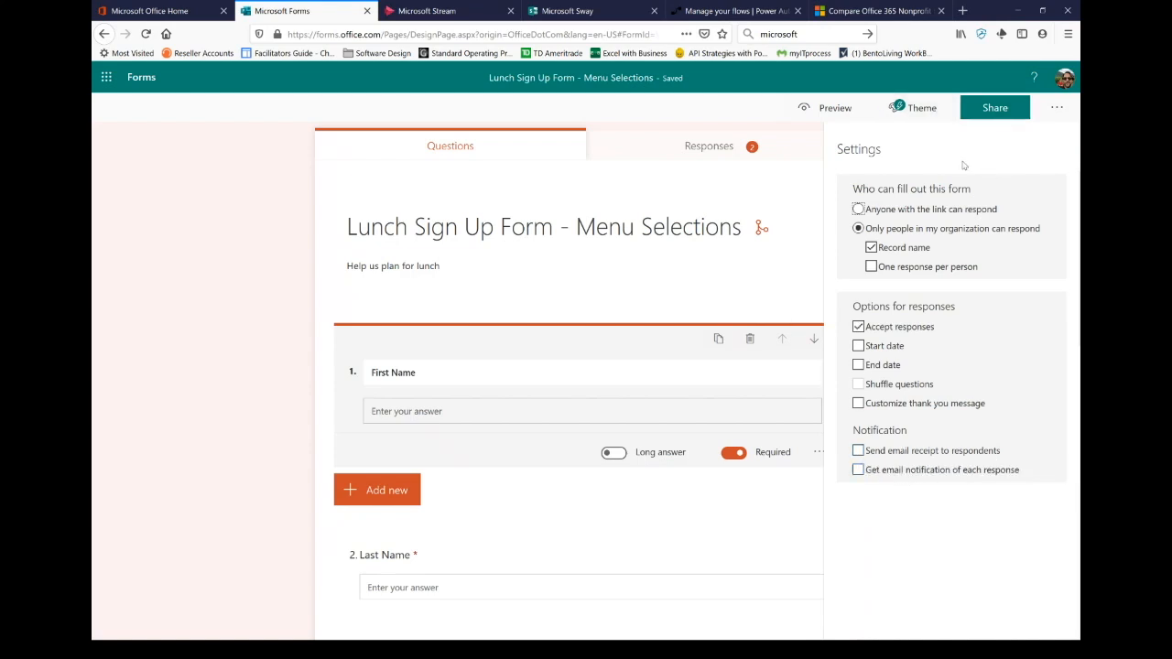
pyautogui.click(1001, 114)
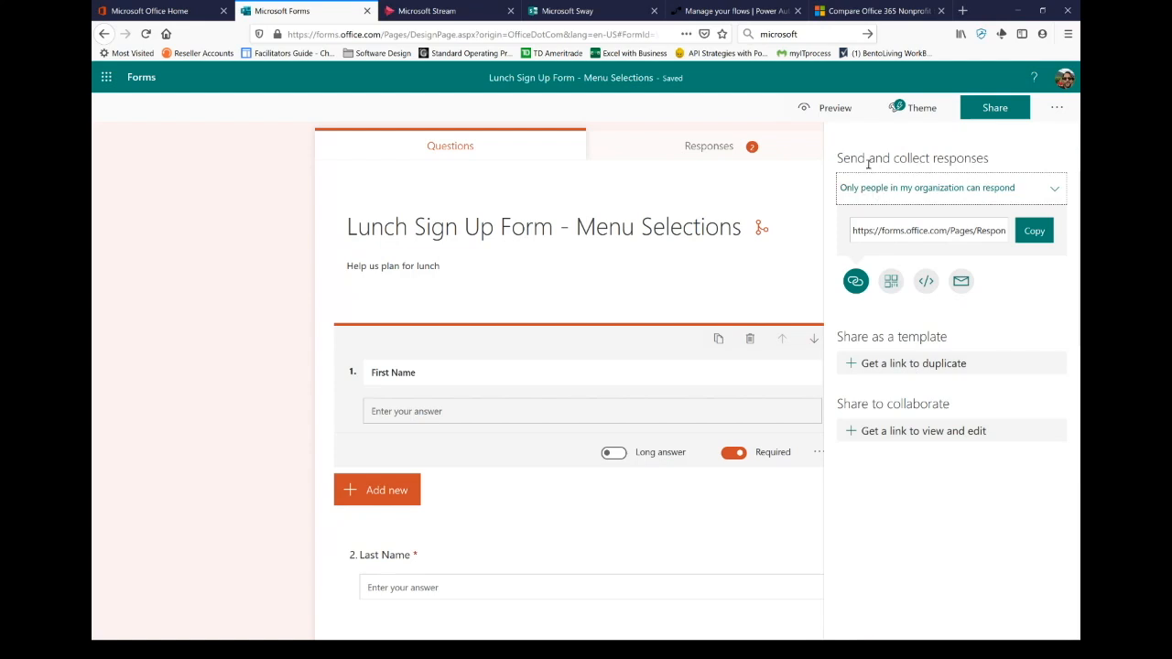
# Step: Allow anyone with the link to respond and select the form's response link
pyautogui.click(1034, 190)
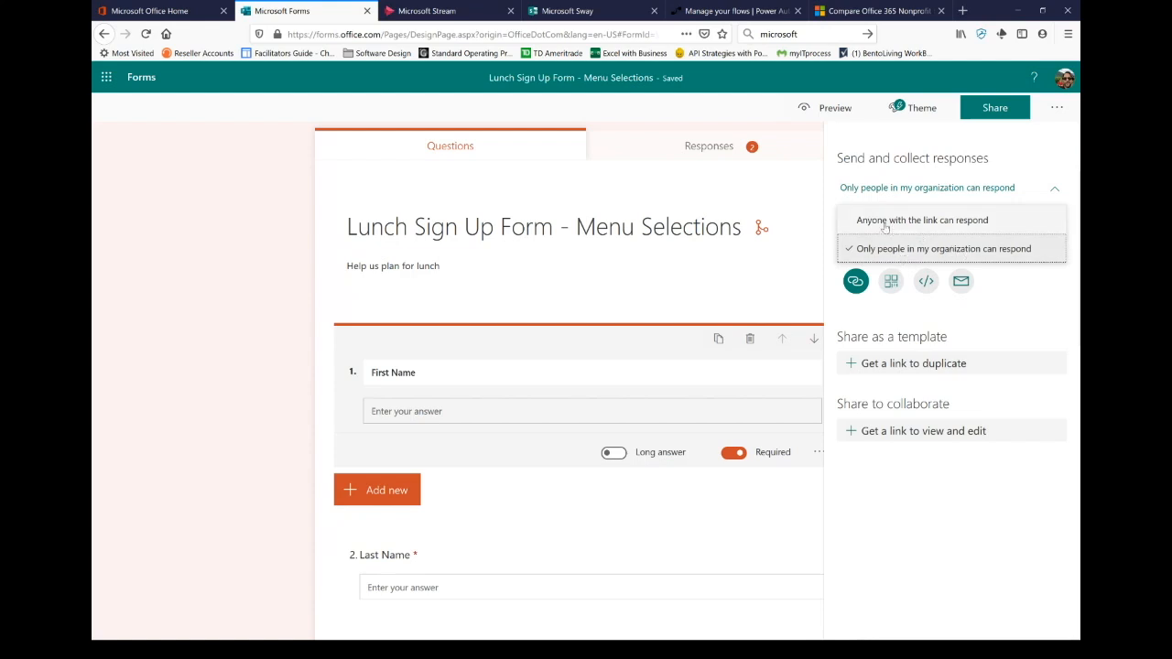
pyautogui.click(886, 220)
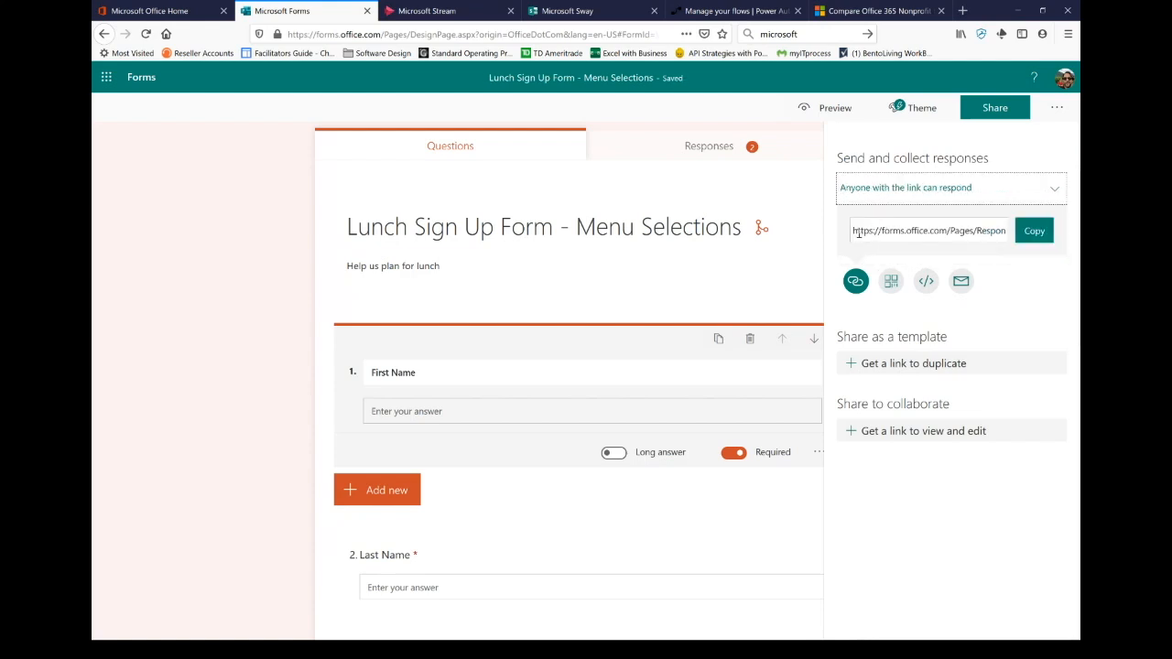
pyautogui.moveTo(854, 233); pyautogui.dragTo(941, 253)
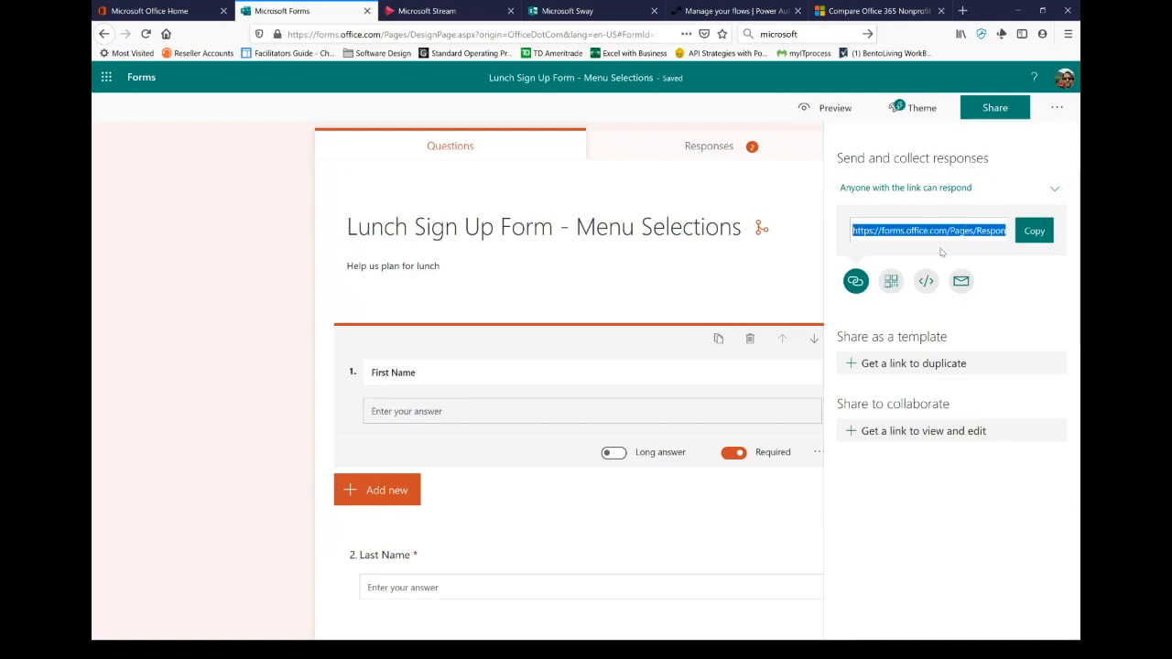
# Step: View the form's QR code and embed code, then start an email draft containing the link
pyautogui.click(893, 284)
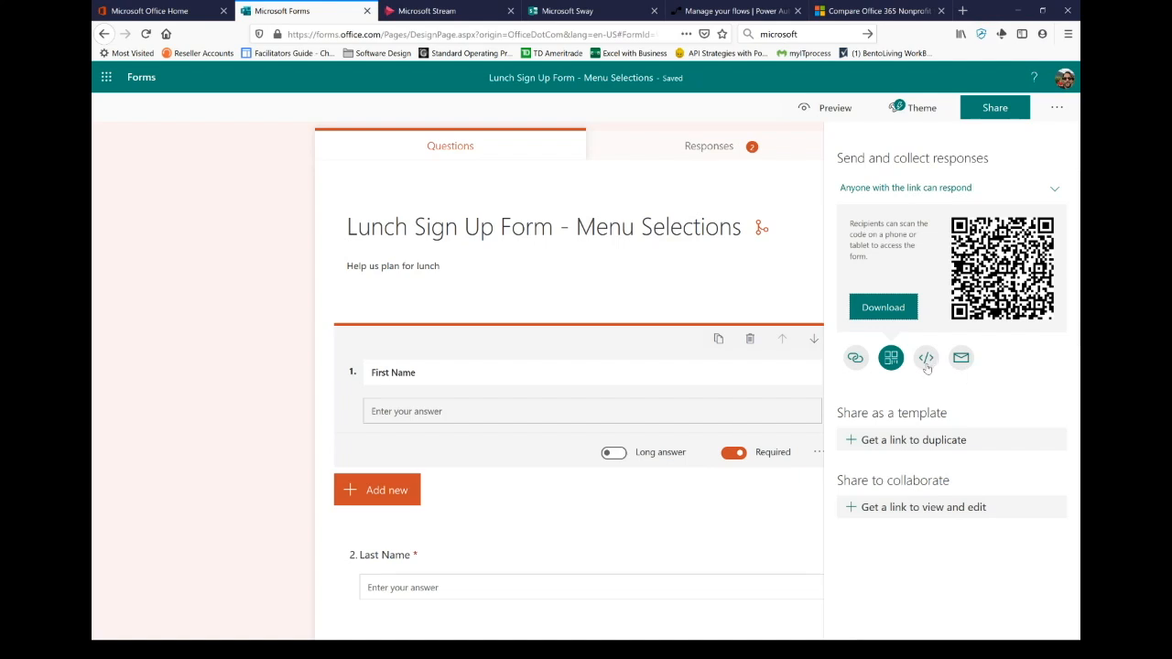
pyautogui.click(927, 365)
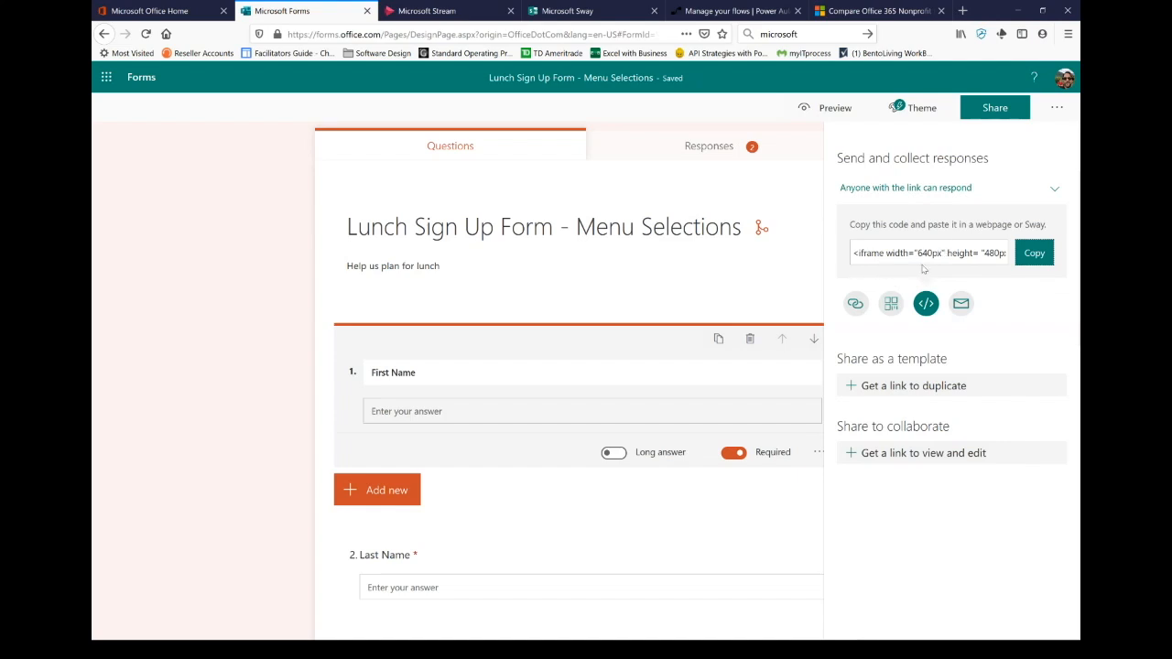
pyautogui.click(958, 309)
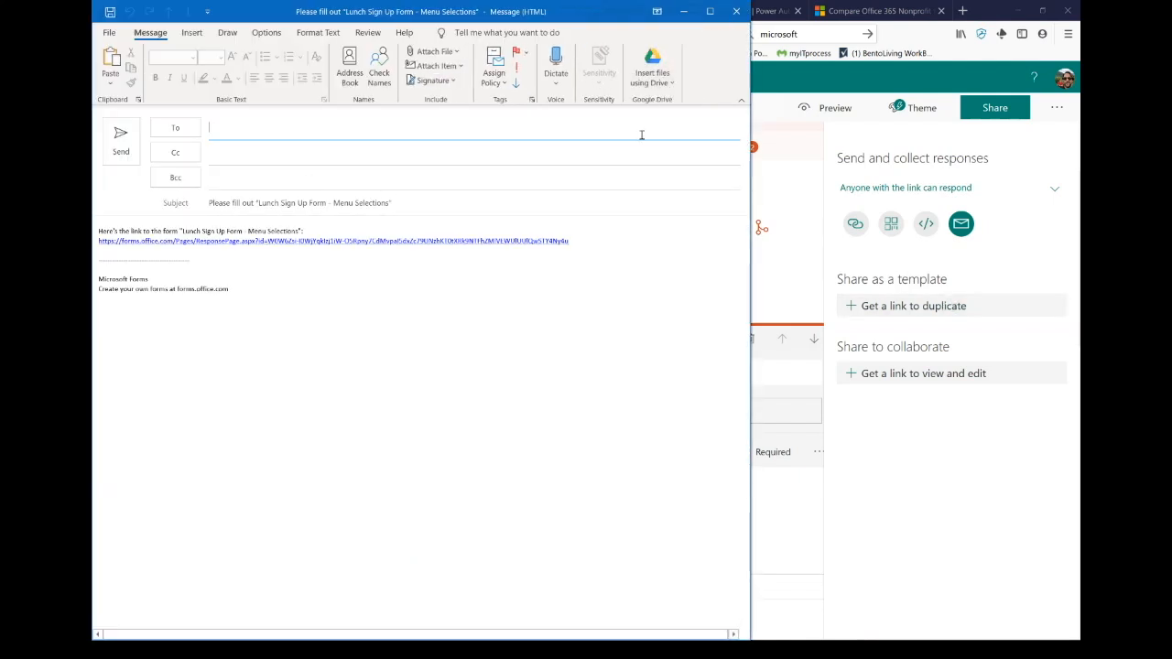
pyautogui.click(736, 11)
# Step: Discard the form-invitation email draft without saving changes
pyautogui.click(590, 362)
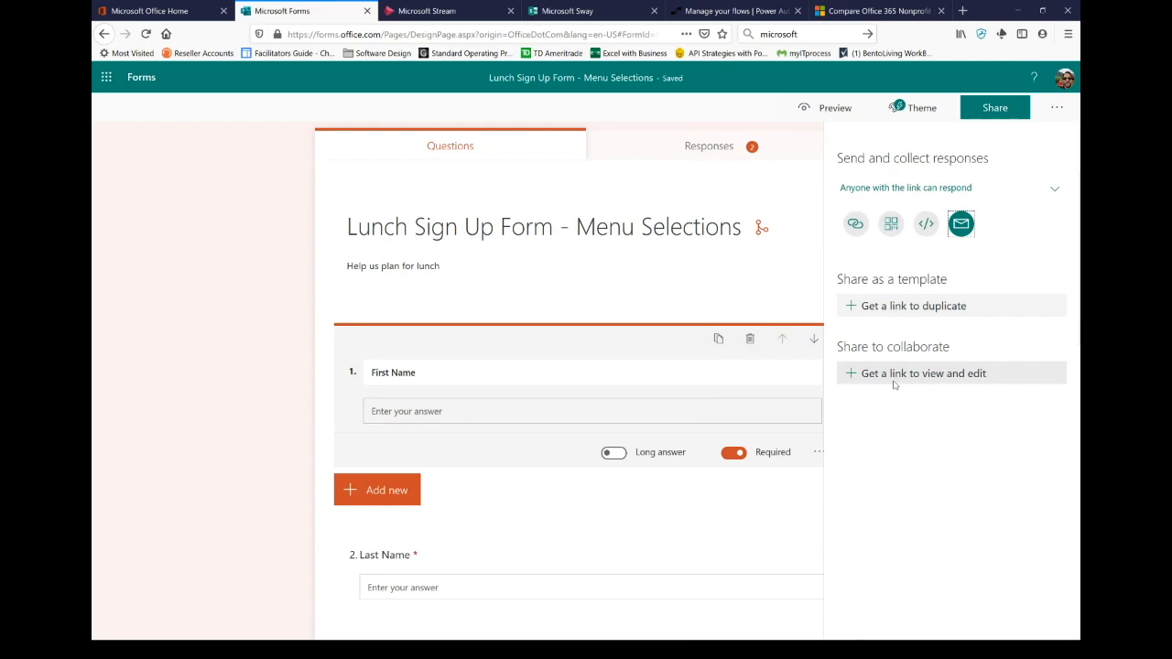
# Step: Generate a view-and-edit collaboration link for work or school accounts, then preview the form
pyautogui.click(848, 376)
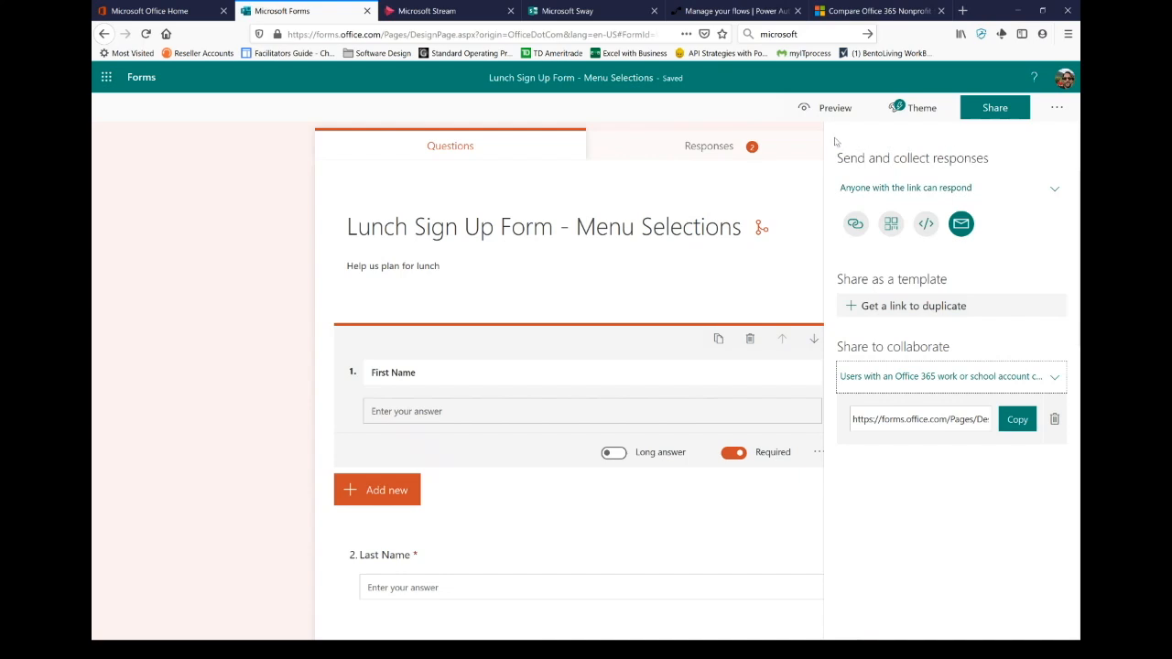
pyautogui.click(809, 121)
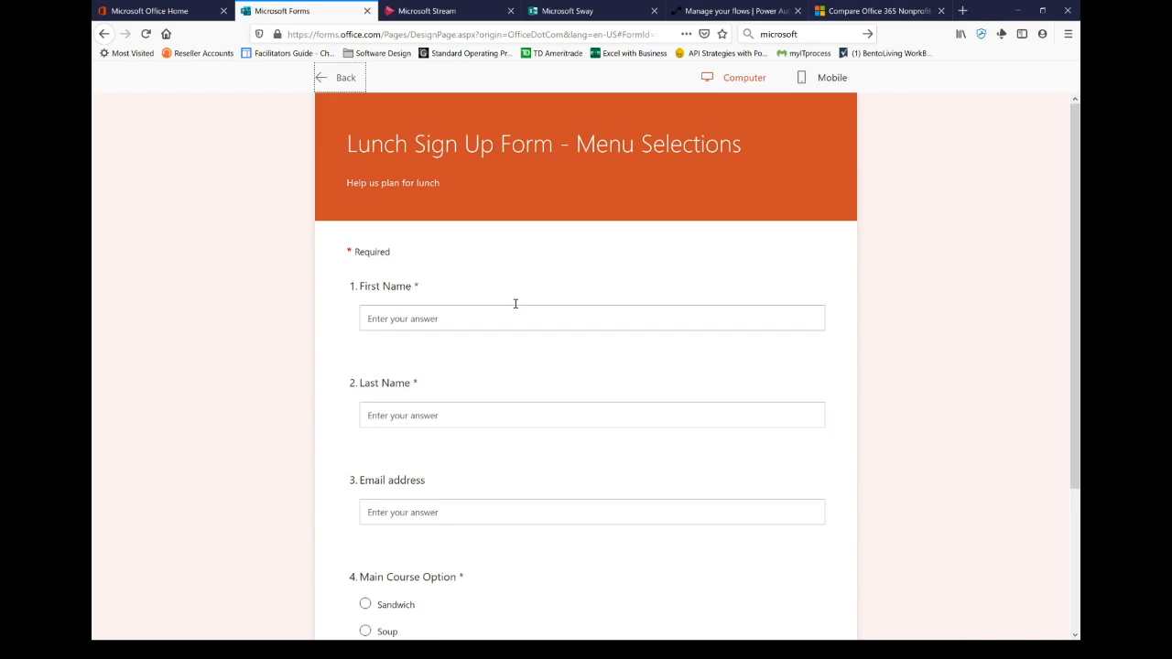
# Step: Try the First Name answer box, view the mobile layout, then return to the form editor
pyautogui.click(585, 320)
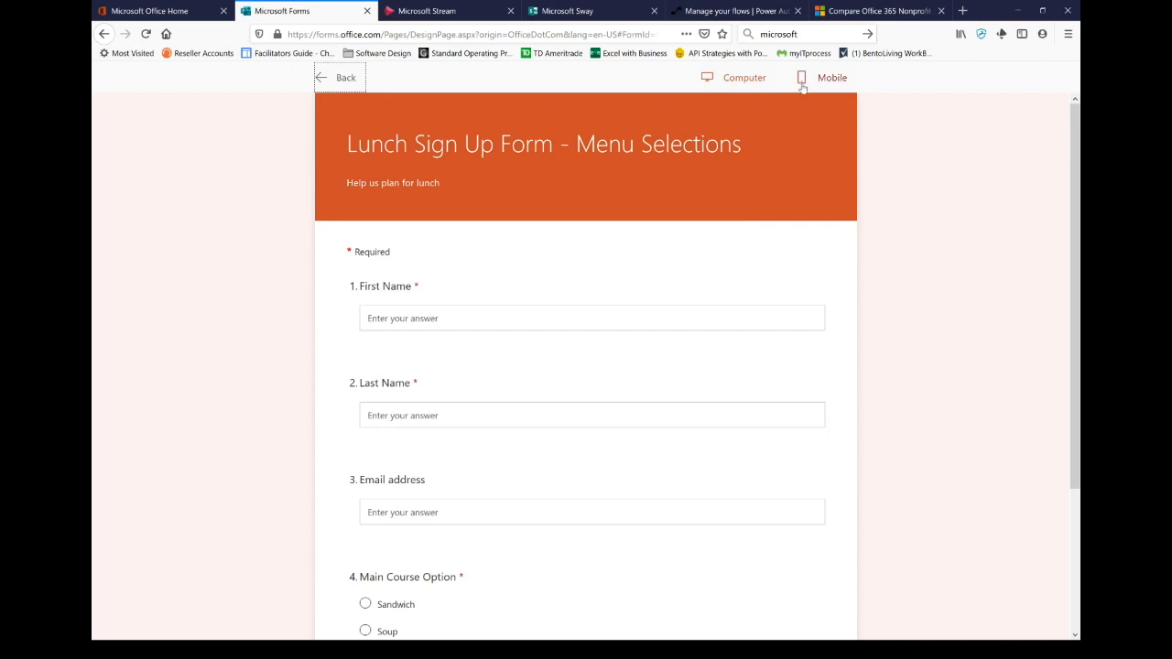
pyautogui.click(829, 79)
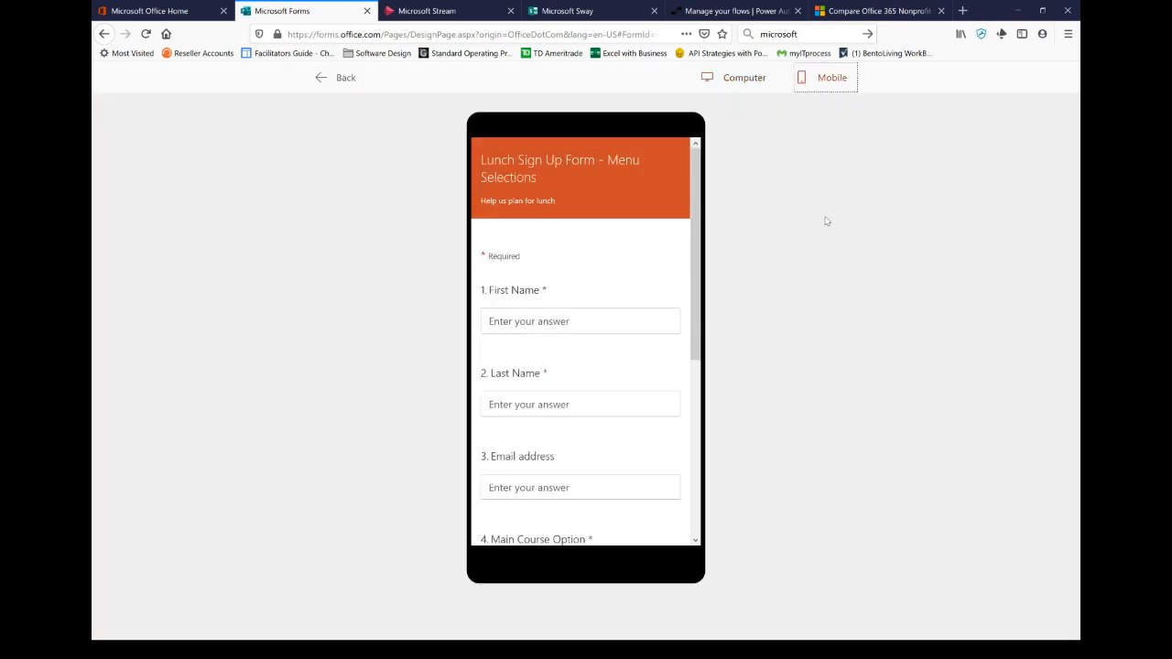
pyautogui.click(344, 81)
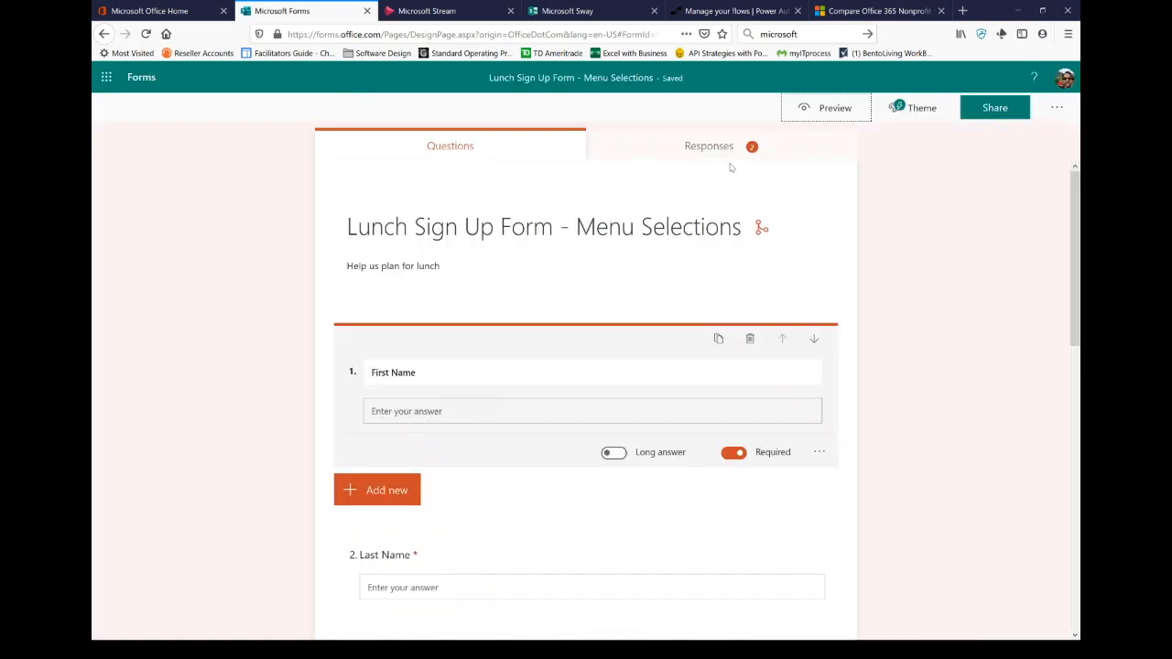
# Step: Review the 2 responses (average 00:24, Active), return to Questions, and switch to the PowerPoint slideshow
pyautogui.click(705, 148)
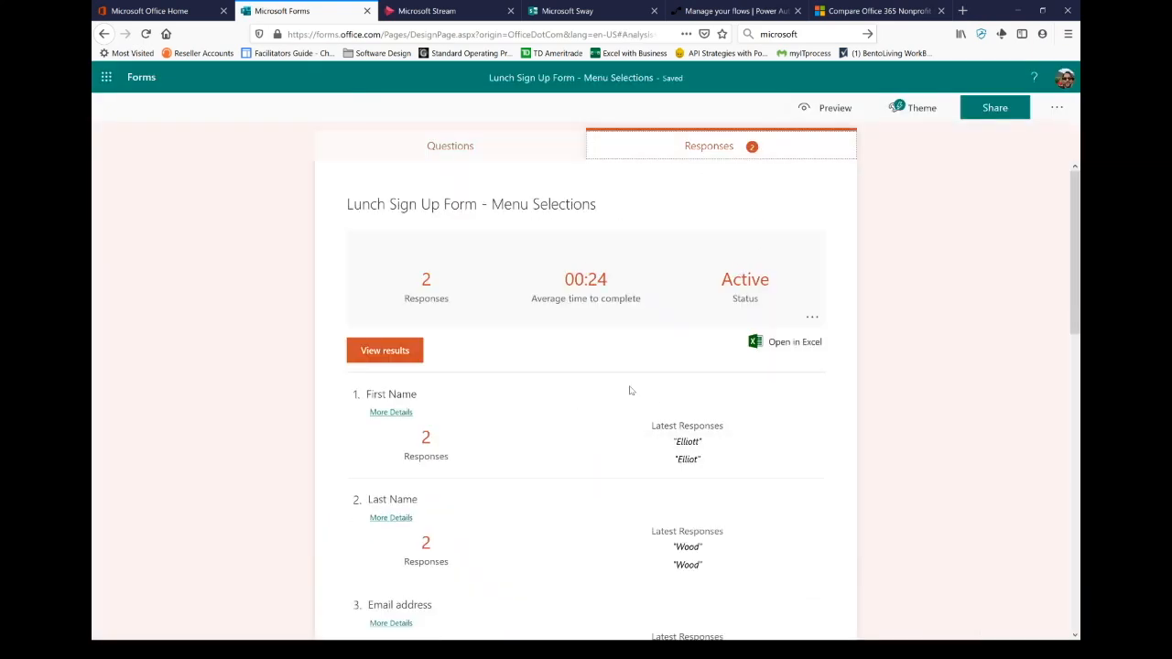
pyautogui.scroll(-3, 633, 380)
pyautogui.scroll(3, 637, 375)
pyautogui.click(813, 317)
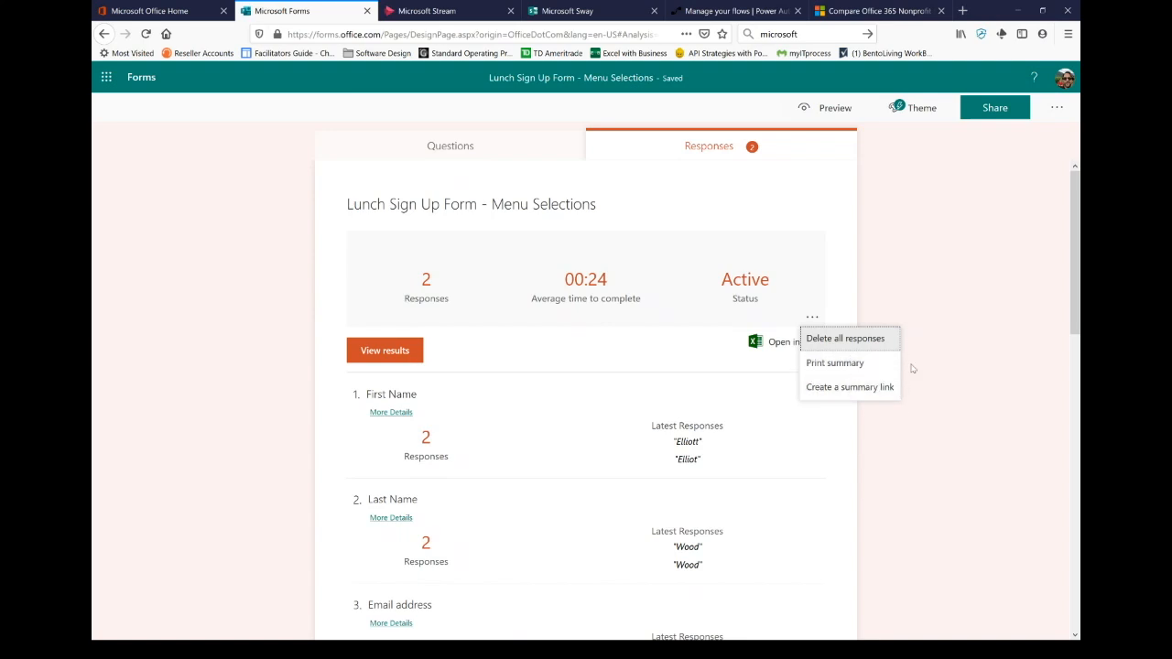
pyautogui.click(906, 291)
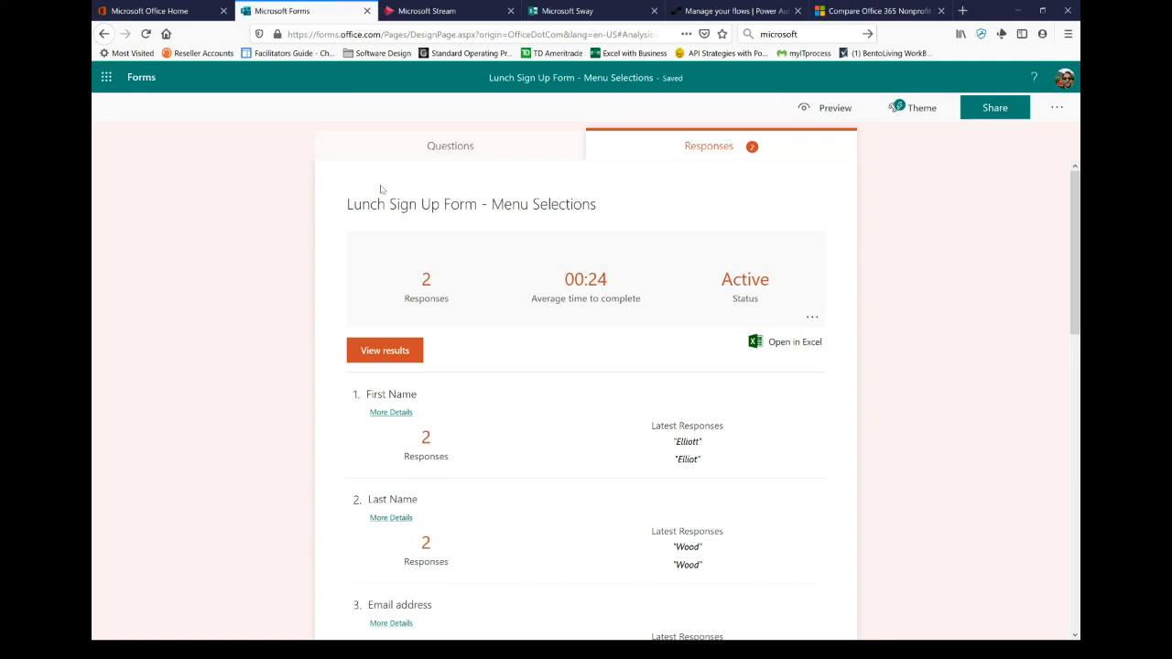
pyautogui.click(437, 151)
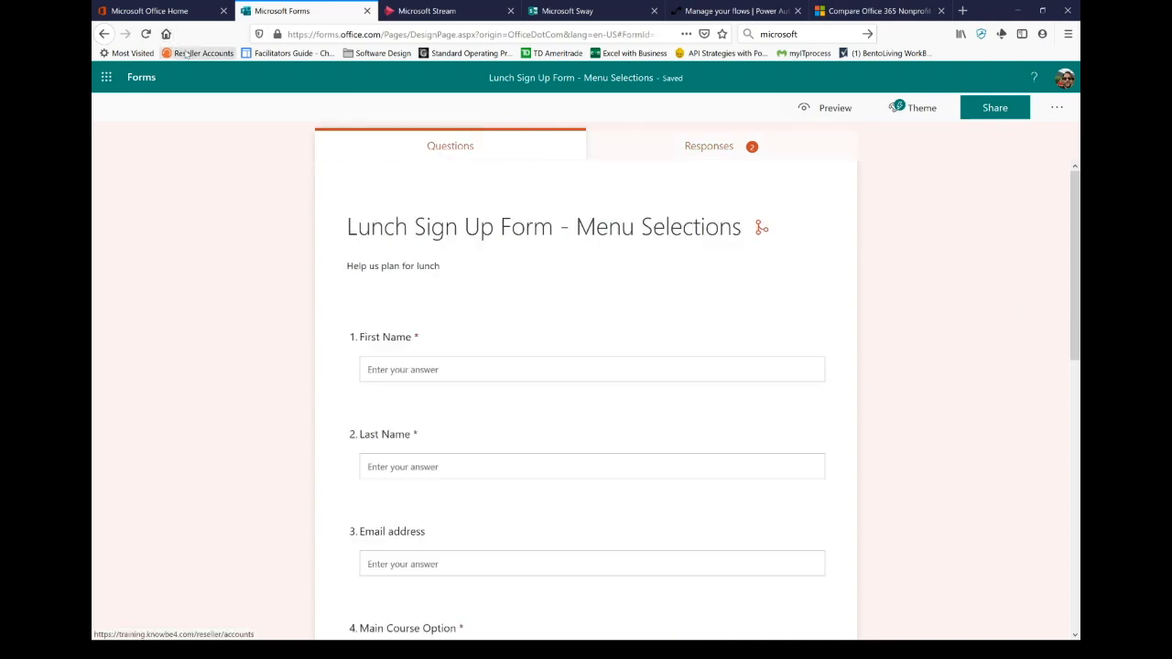
pyautogui.hotkey('alt', 'Tab')
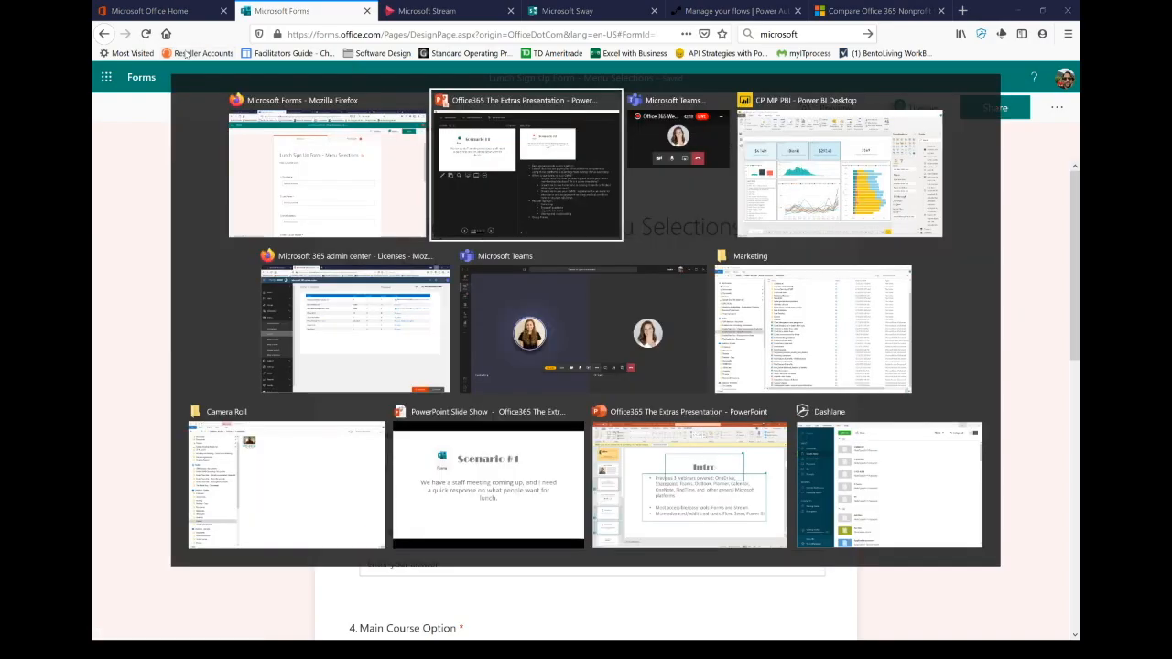
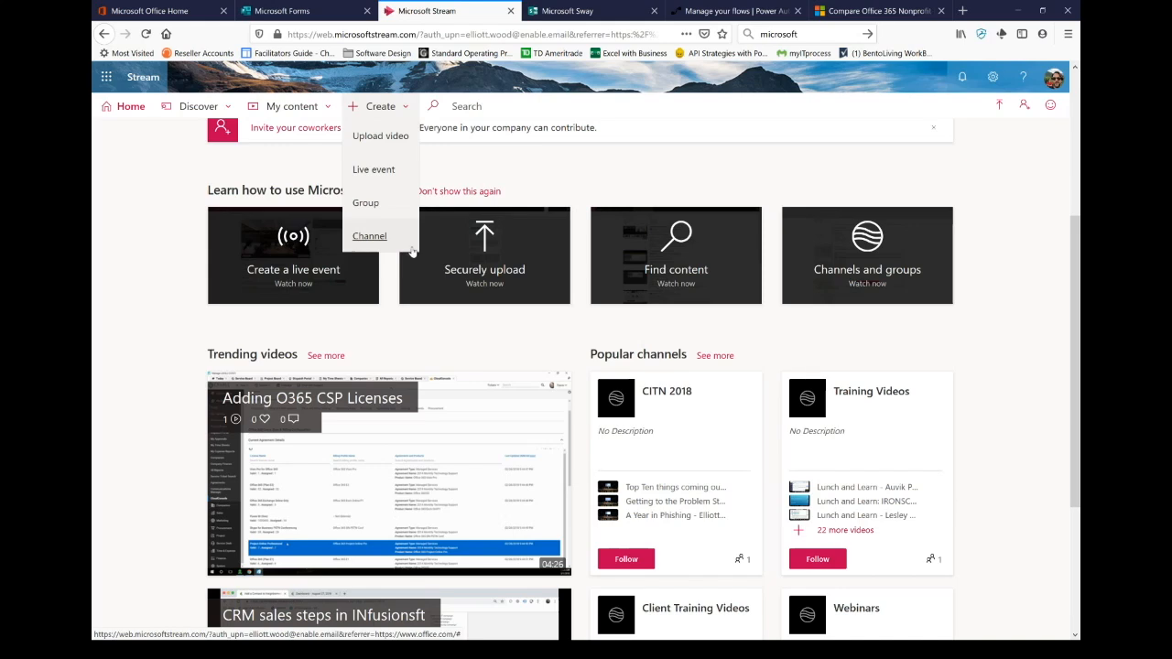
pyautogui.scroll(-2, 980, 376)
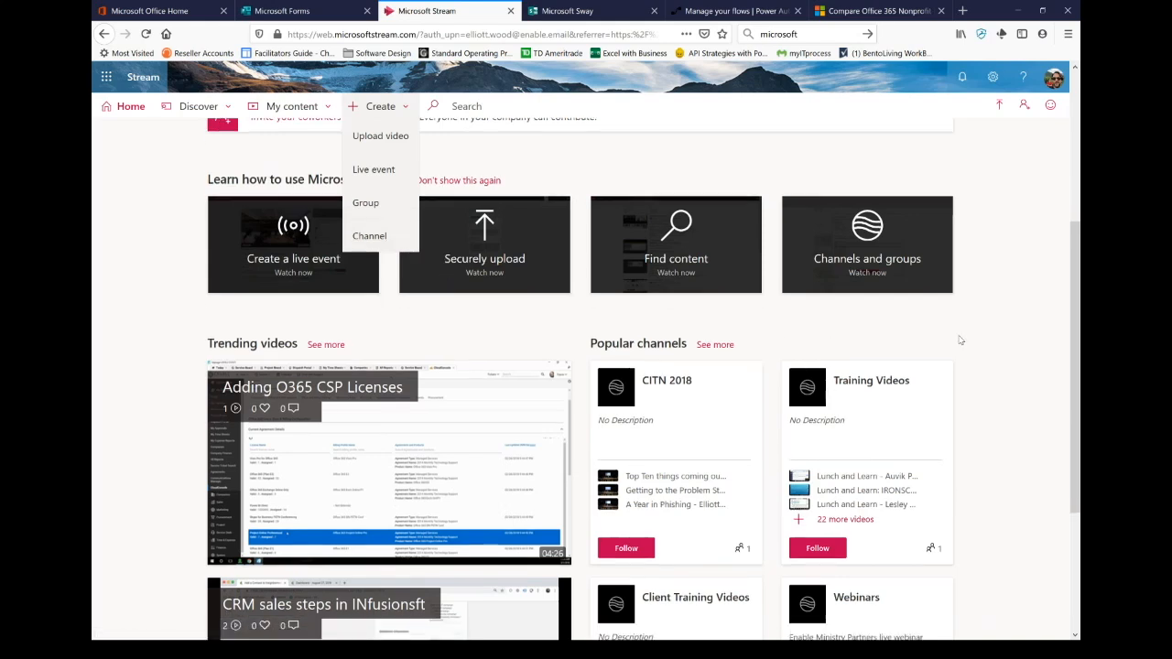
pyautogui.scroll(-1, 984, 367)
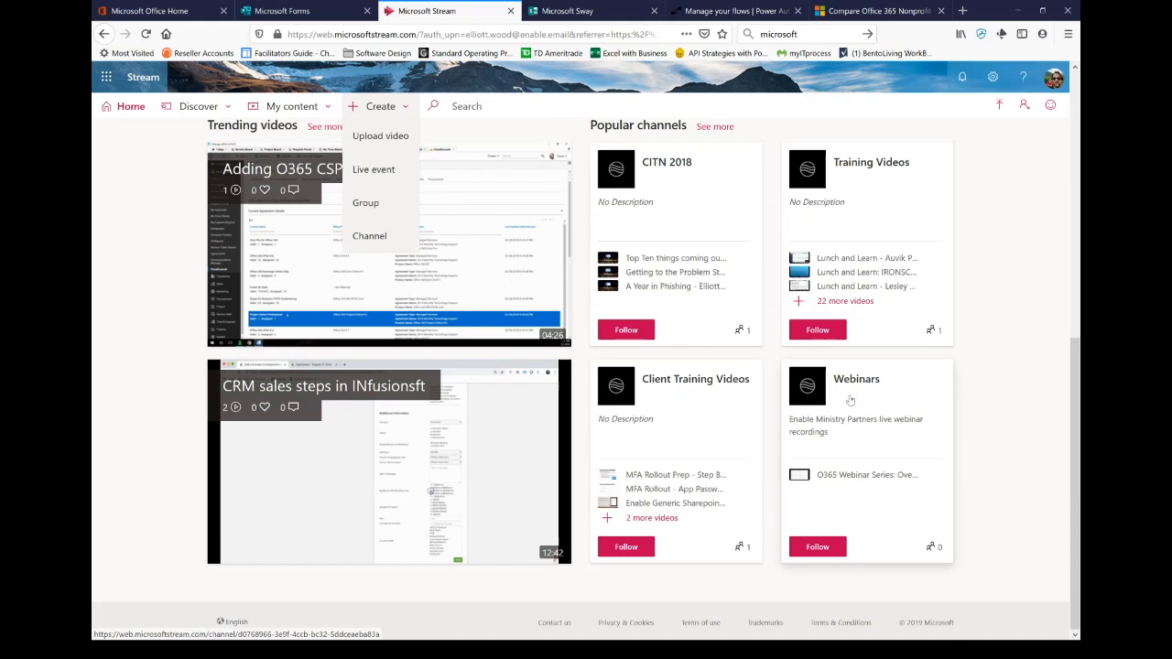
pyautogui.scroll(5, 887, 410)
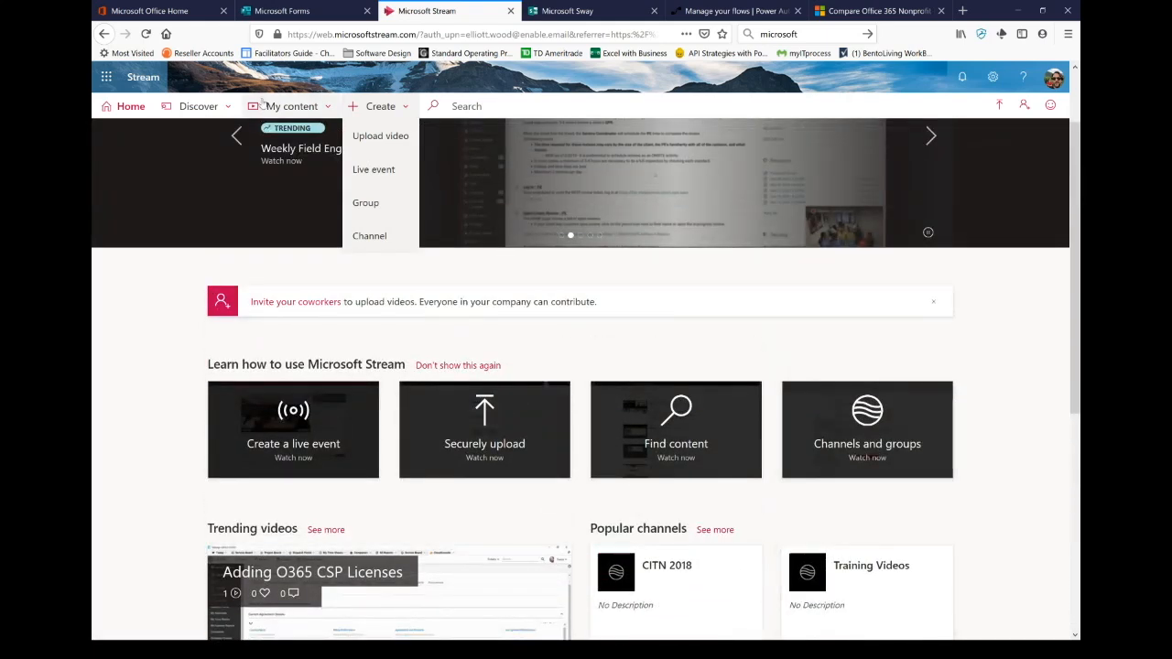
# Step: Go to My content > Channels and open the Webinar Demo Channel
pyautogui.click(284, 106)
pyautogui.click(270, 201)
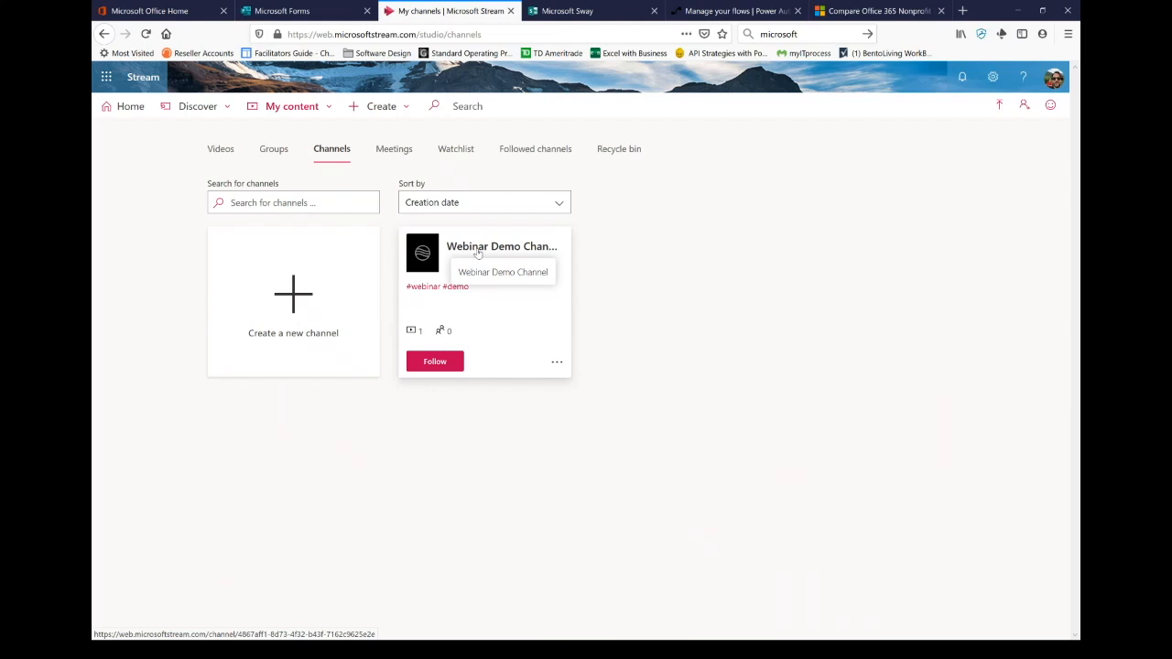
pyautogui.click(478, 254)
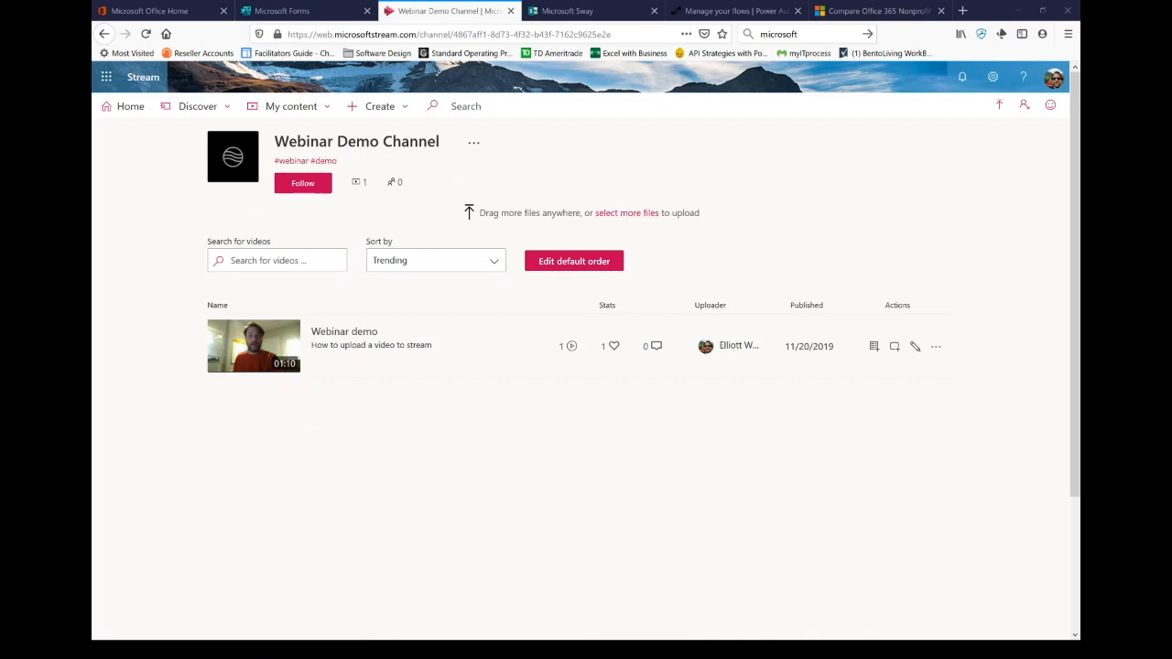
# Step: Drag WIN_20191120_09_12_45_Pro from Camera Roll onto the Webinar Demo Channel to upload, and expand Permissions
pyautogui.moveTo(1171, 166); pyautogui.dragTo(1055, 165)
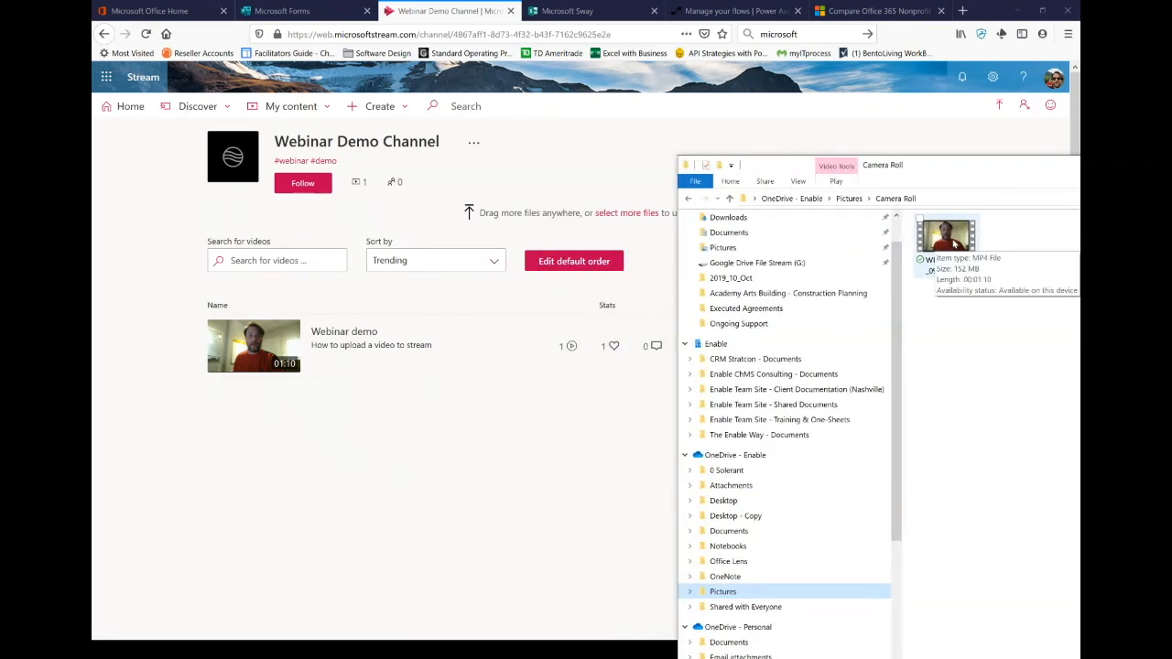
pyautogui.moveTo(954, 242); pyautogui.dragTo(571, 245)
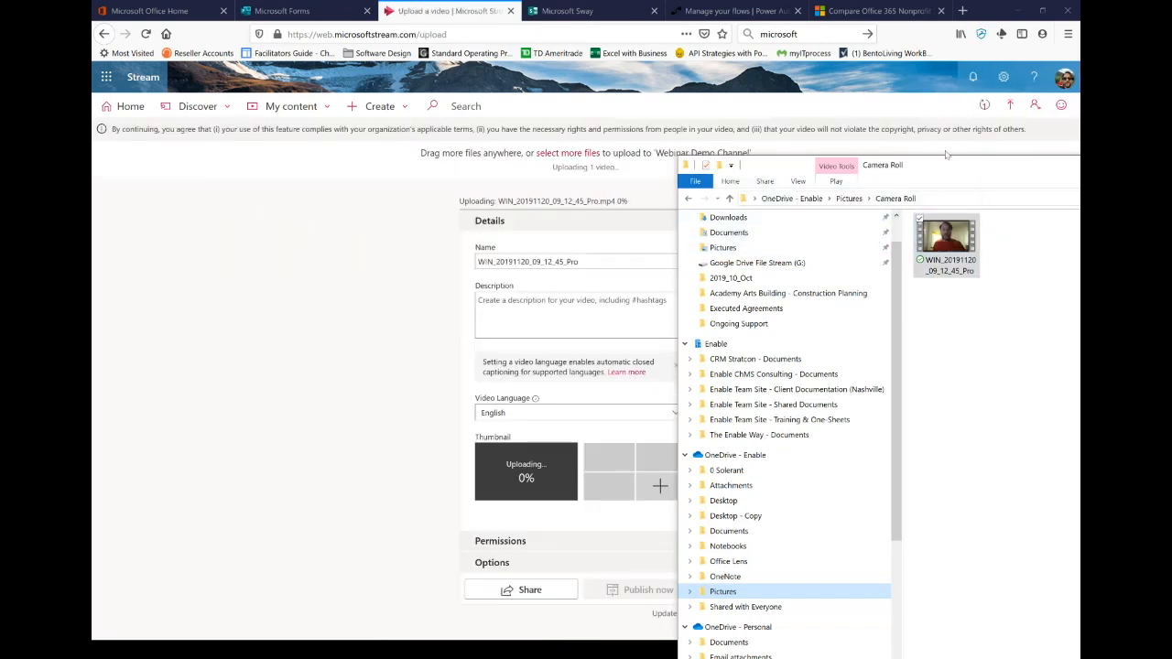
pyautogui.moveTo(945, 167); pyautogui.dragTo(1171, 174)
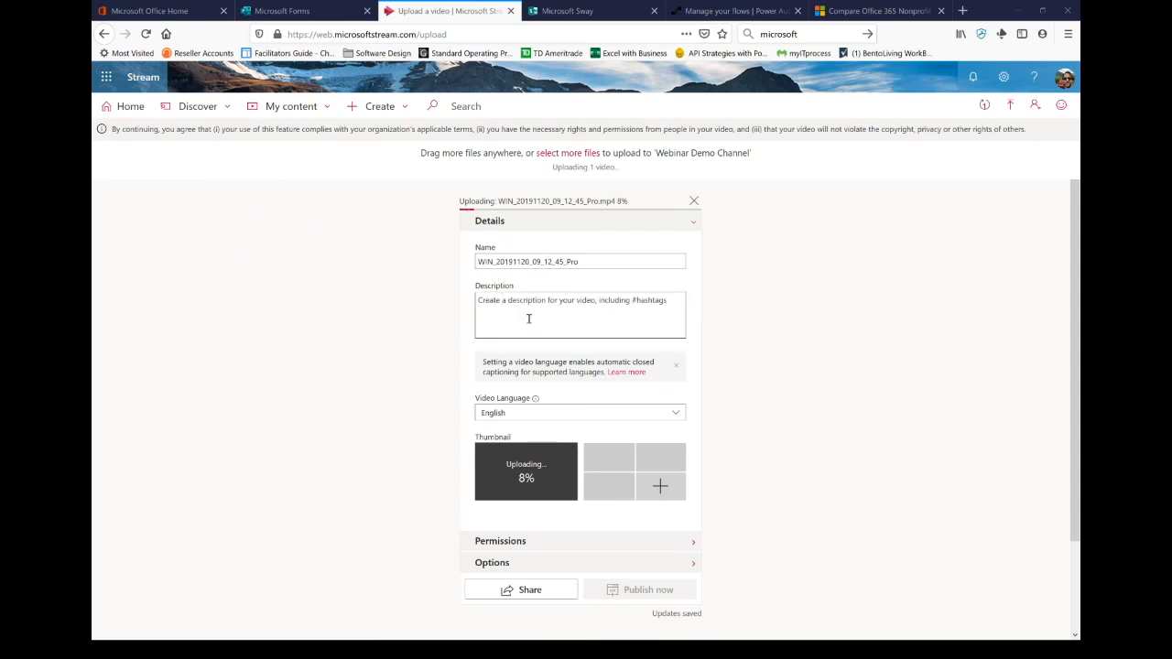
pyautogui.scroll(-2, 518, 288)
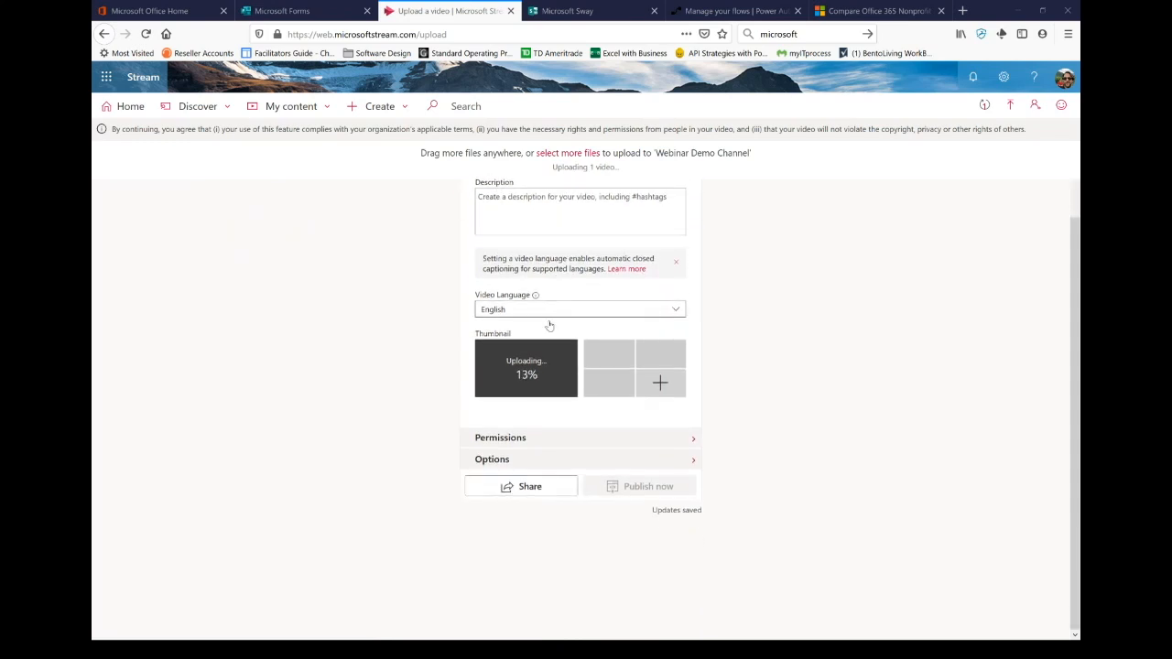
pyautogui.scroll(2, 508, 285)
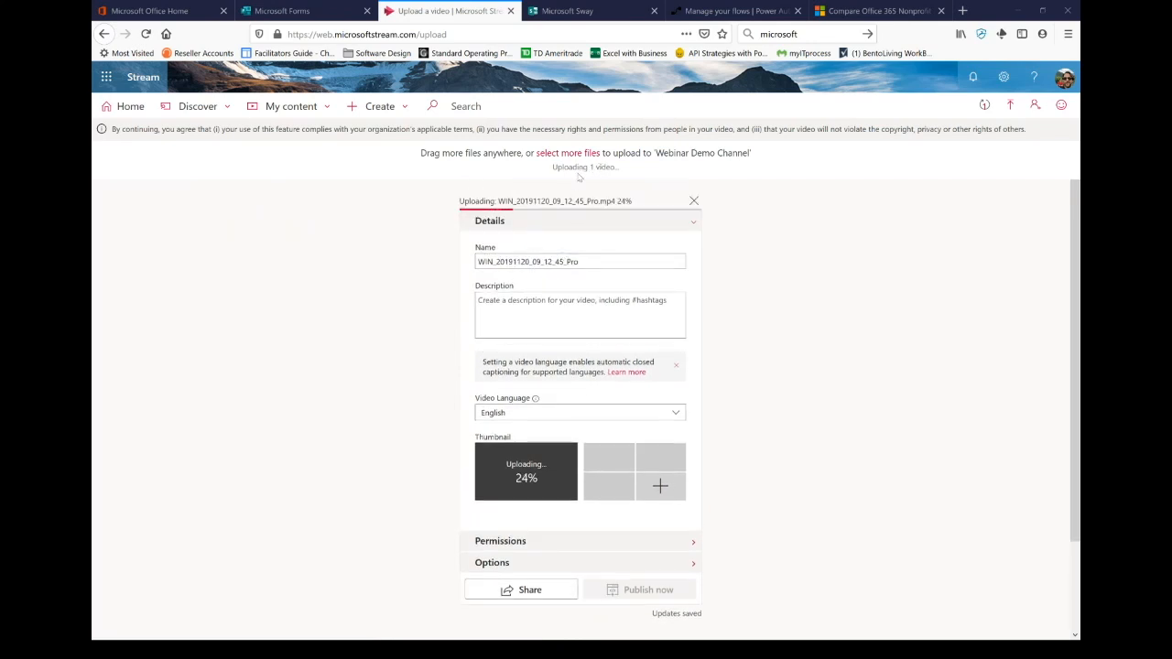
pyautogui.scroll(-1, 603, 353)
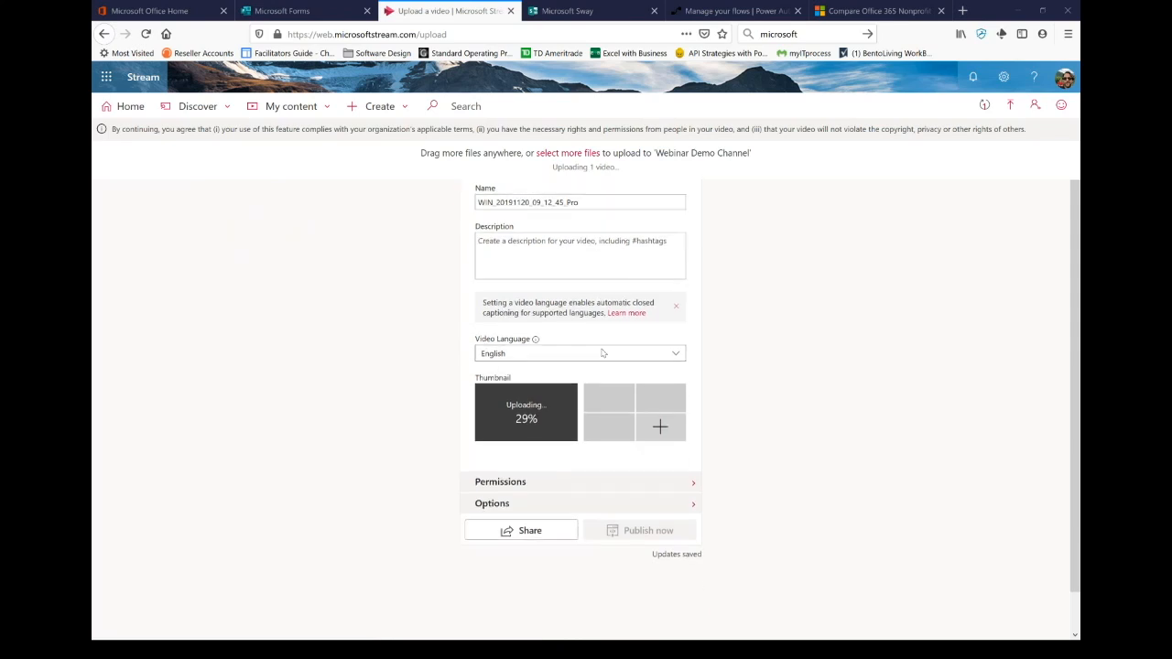
pyautogui.scroll(-1, 603, 352)
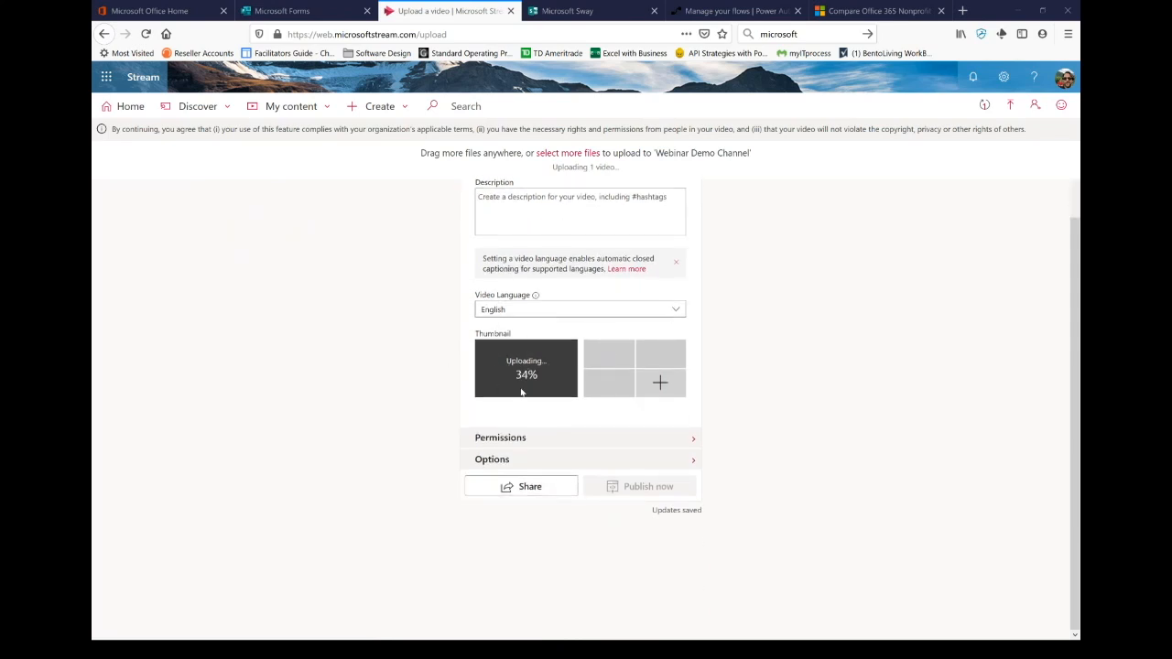
pyautogui.click(691, 444)
# Step: Review the Permissions (Companywide and Webinar Demo Channel viewers) while the upload completes
pyautogui.scroll(-2, 691, 443)
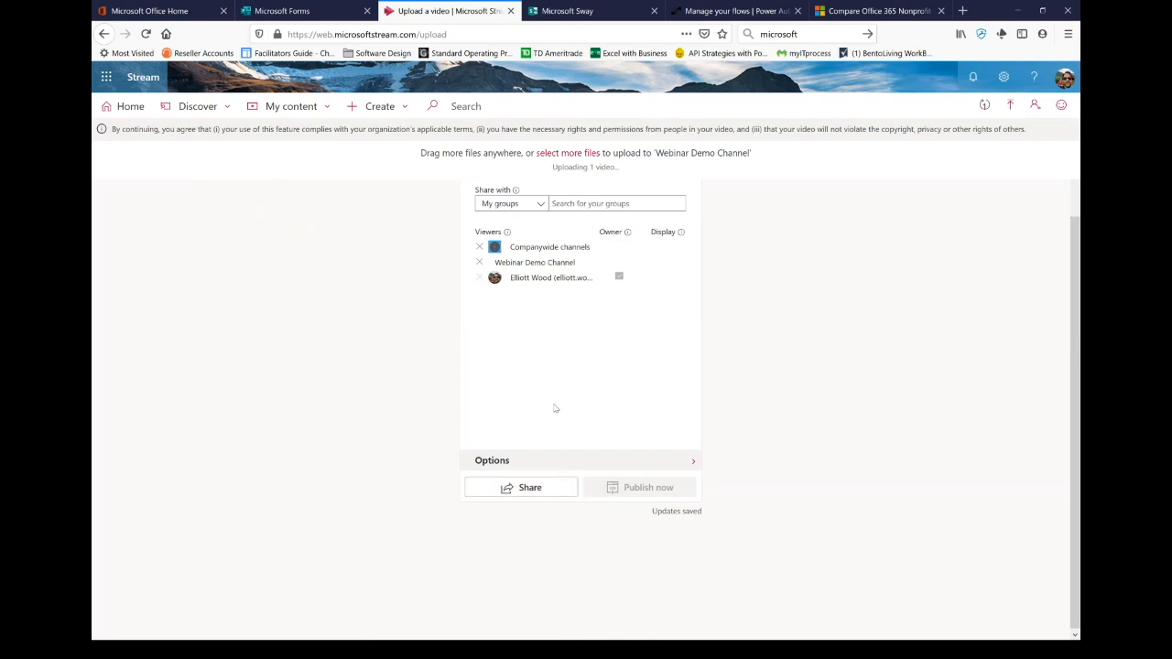
pyautogui.scroll(3, 563, 375)
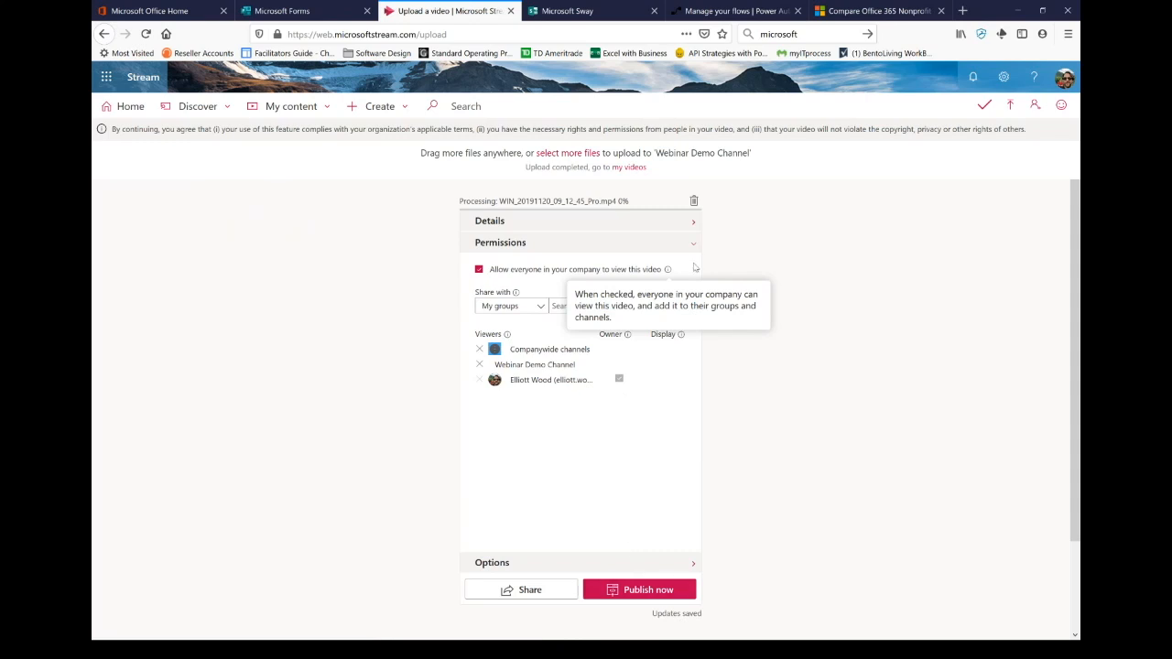
# Step: Publish the video with people, comments and autogenerated captions enabled, then go to My videos
pyautogui.click(689, 563)
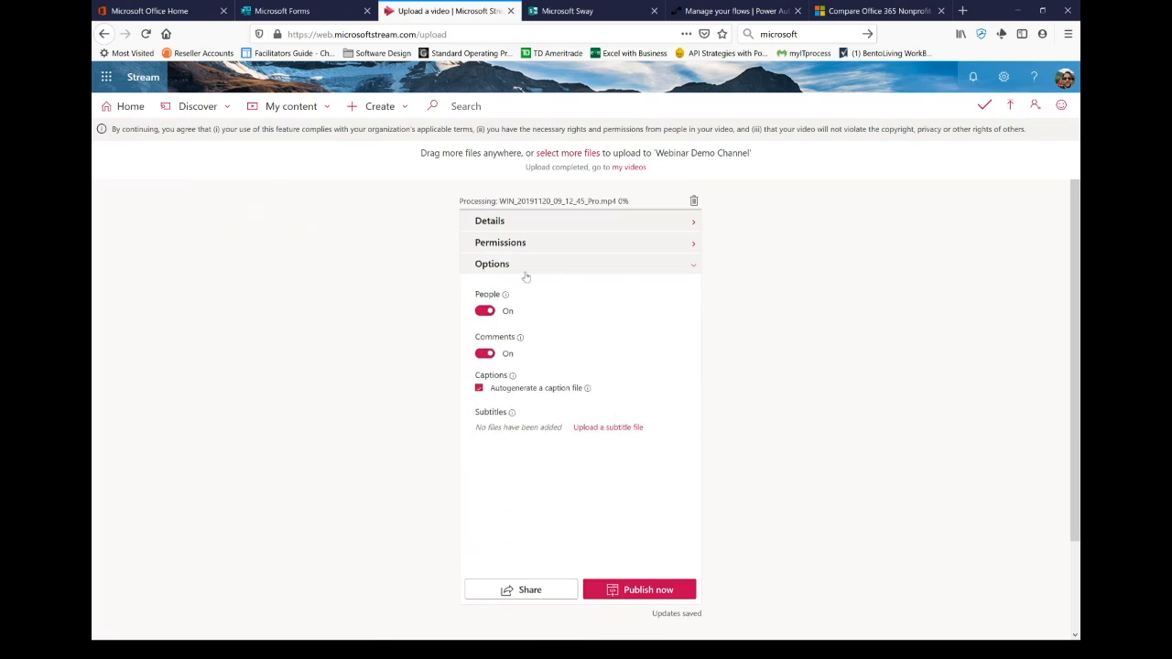
pyautogui.moveTo(505, 299)
pyautogui.moveTo(519, 338)
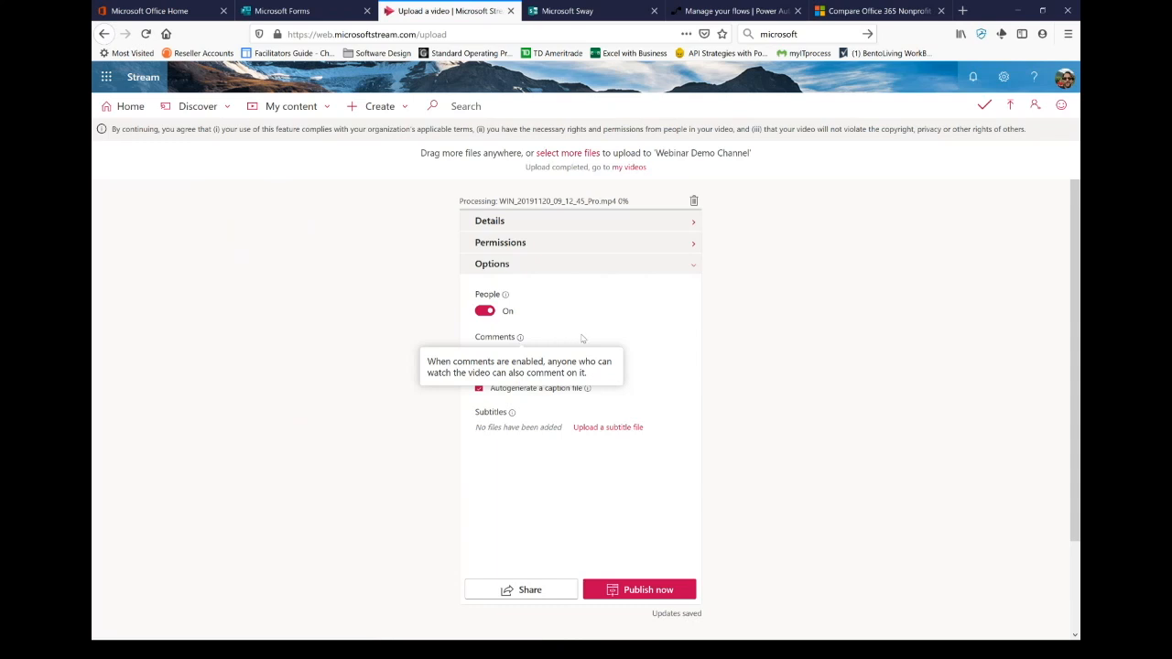
pyautogui.moveTo(528, 380)
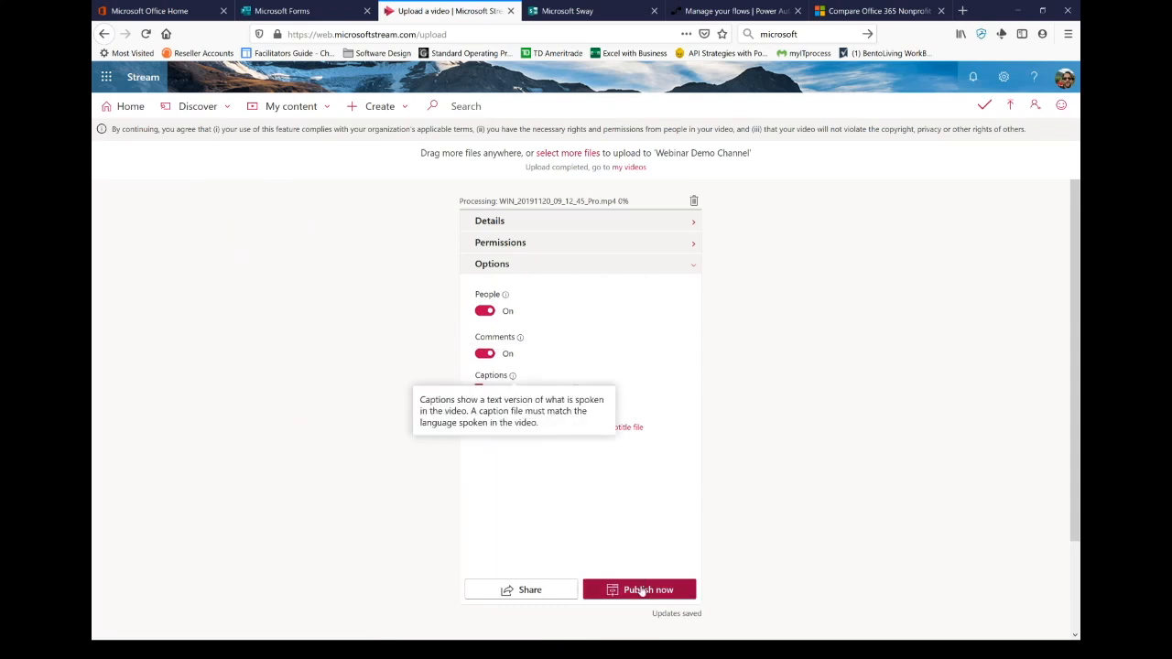
pyautogui.click(608, 591)
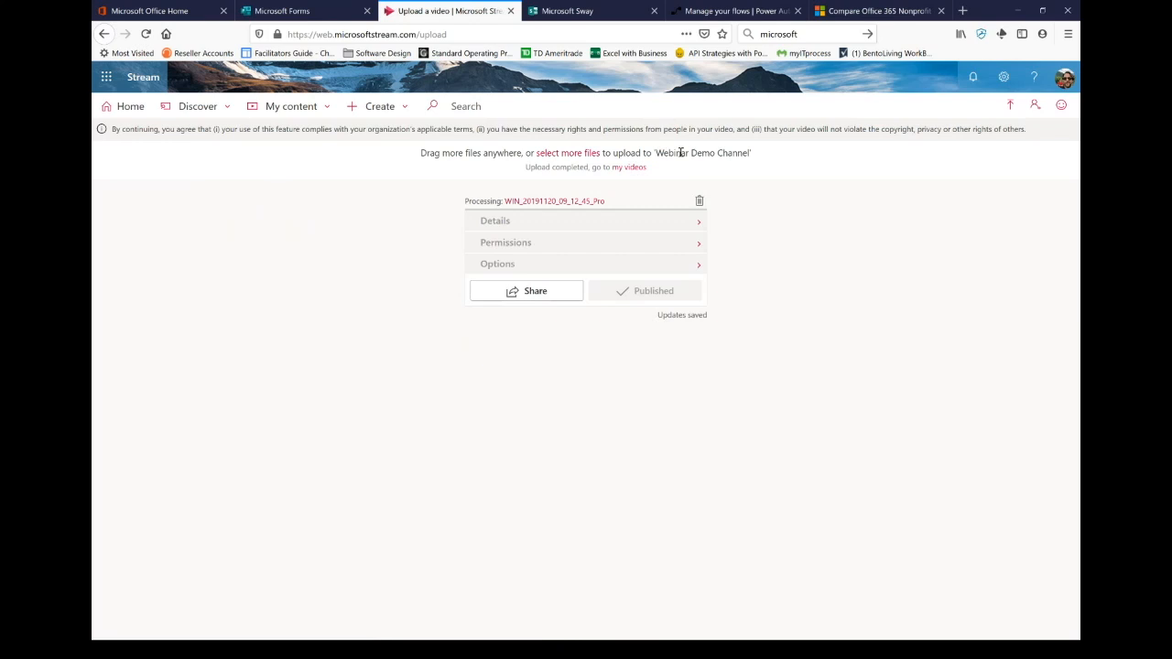
pyautogui.click(626, 170)
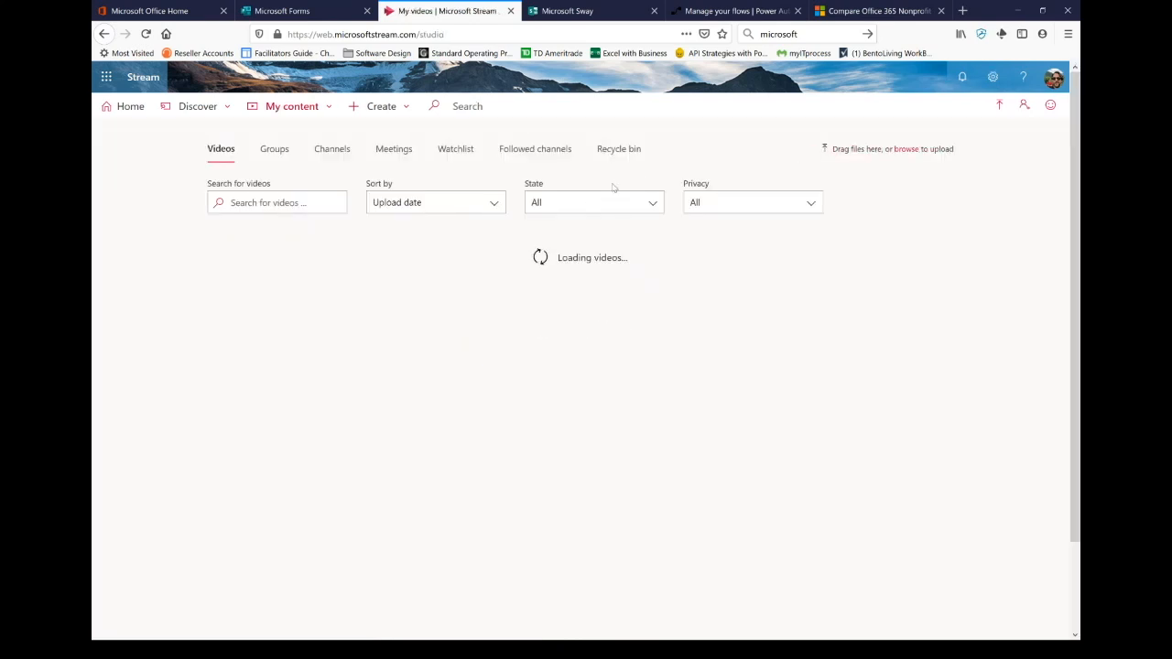
# Step: Open the 'Webinar demo' video from the Webinar Demo Channel's page
pyautogui.click(333, 149)
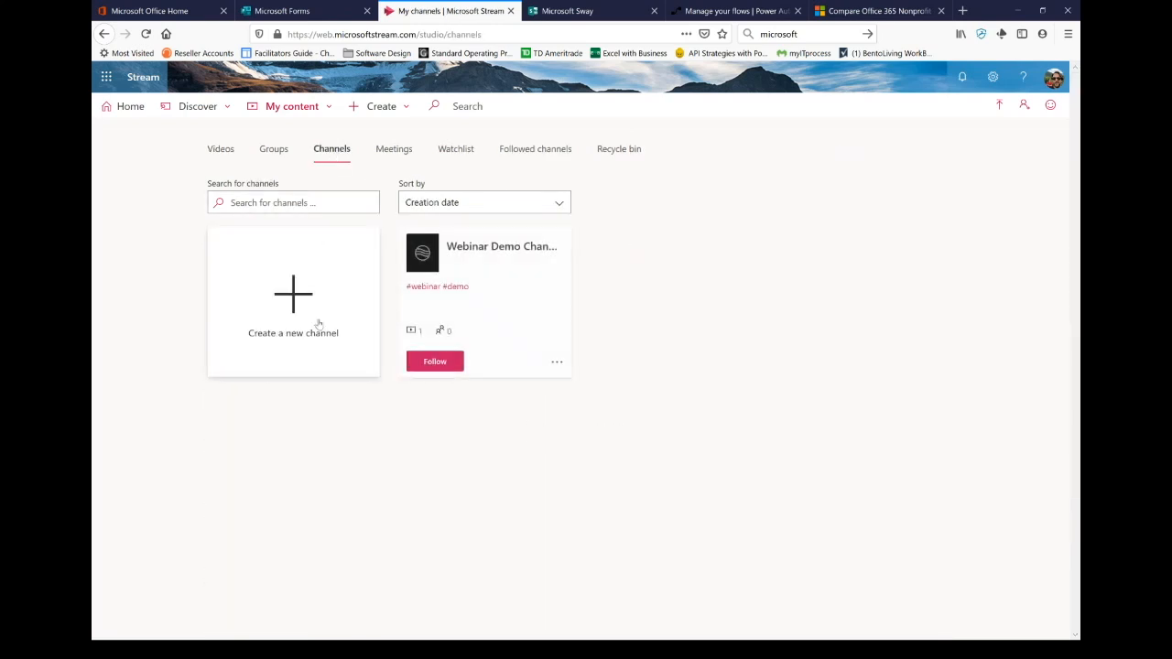
pyautogui.click(498, 247)
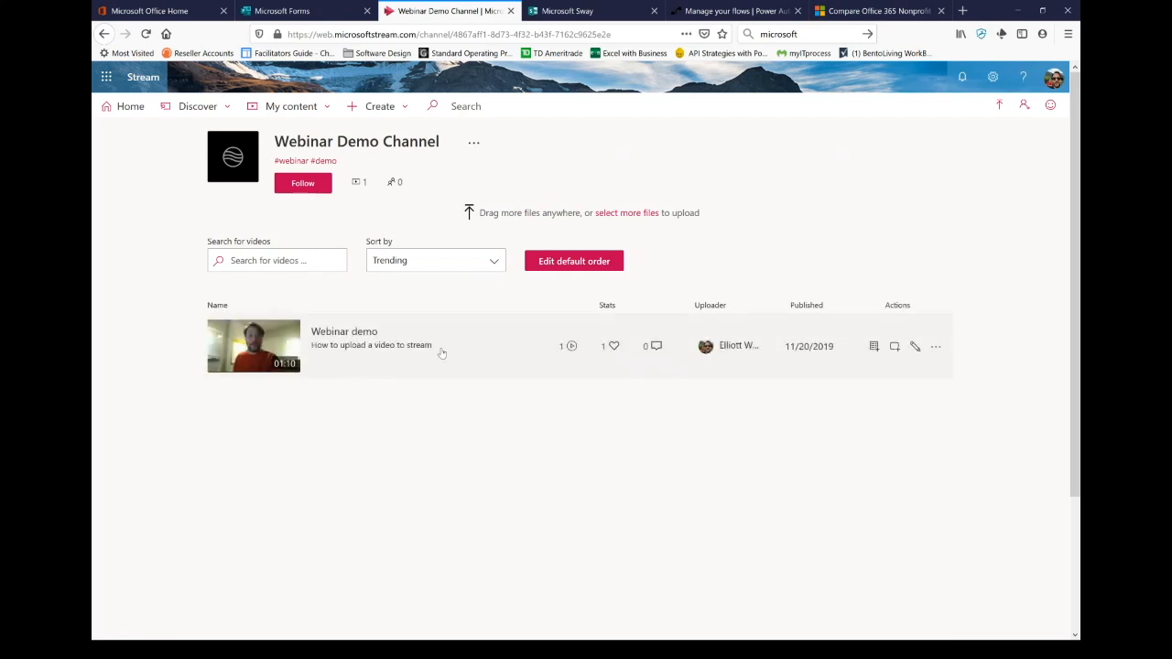
pyautogui.click(351, 340)
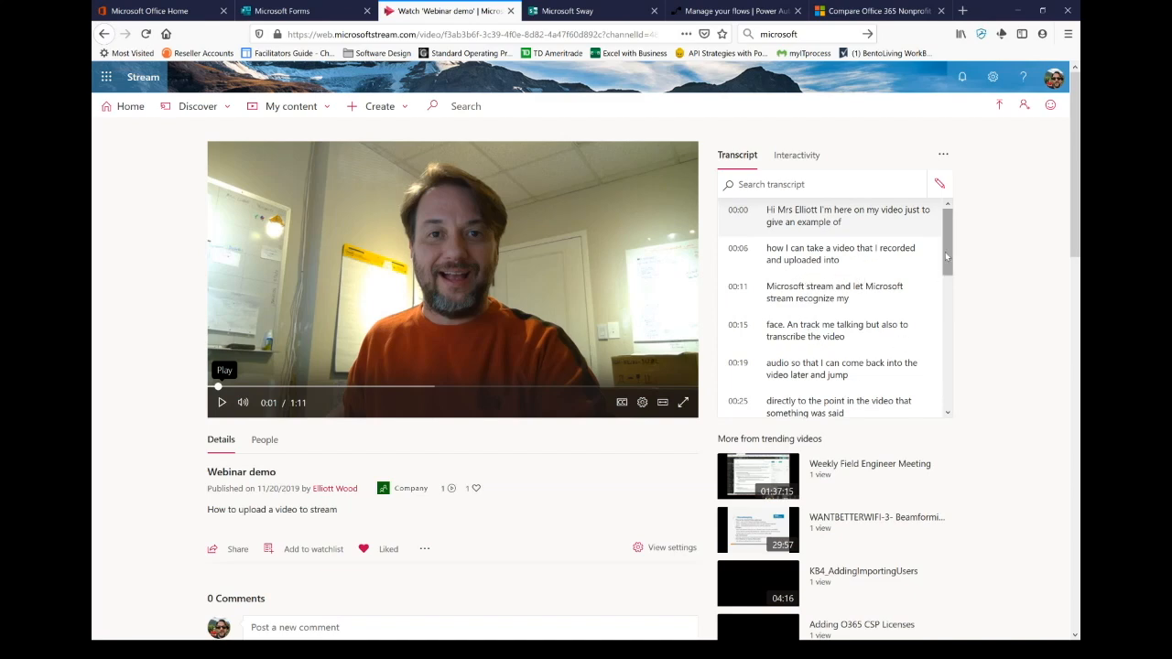
# Step: Search the transcript for 'track' and jump playback to the 00:15 match
pyautogui.scroll(-1, 943, 266)
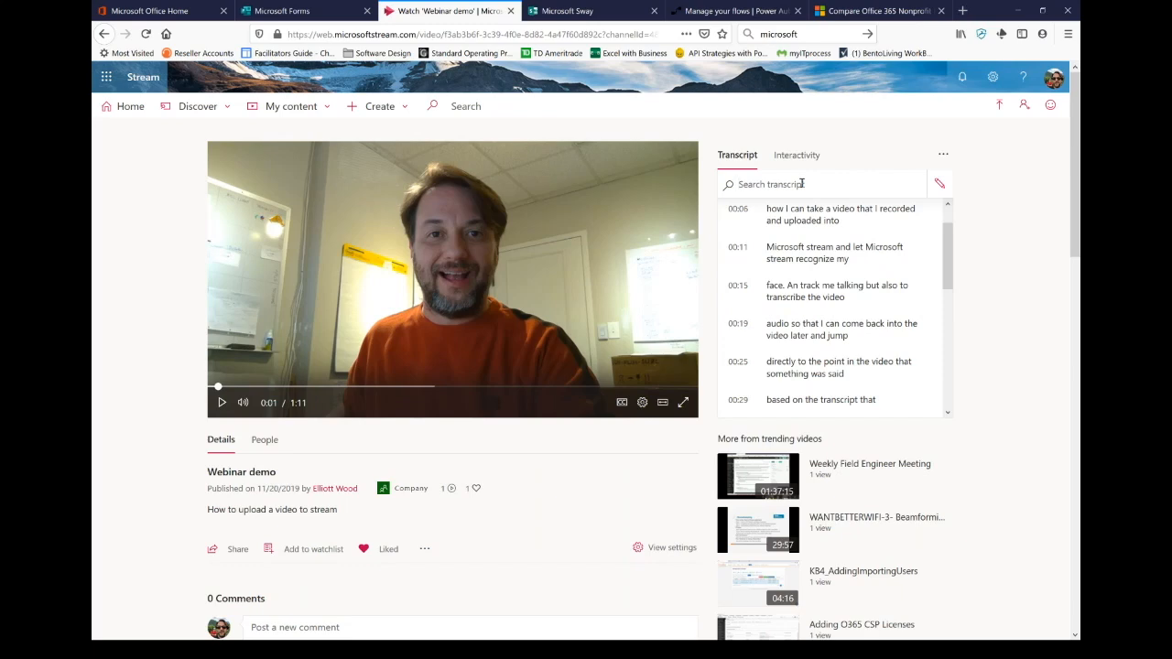
pyautogui.click(802, 183)
pyautogui.write('track')
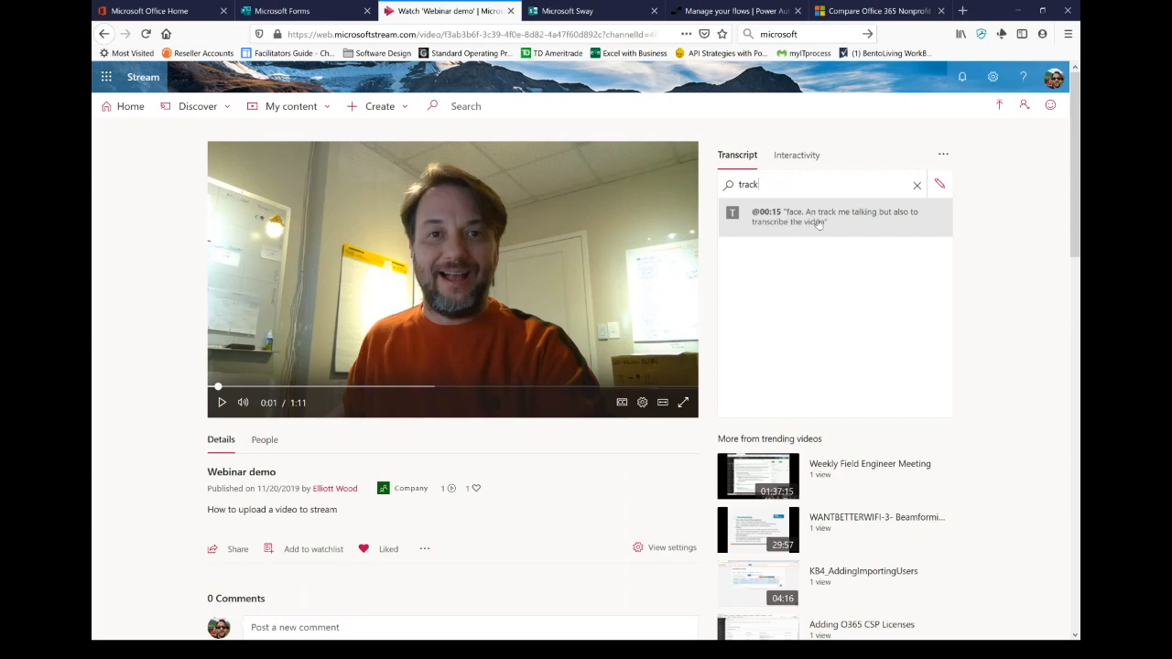
pyautogui.click(818, 224)
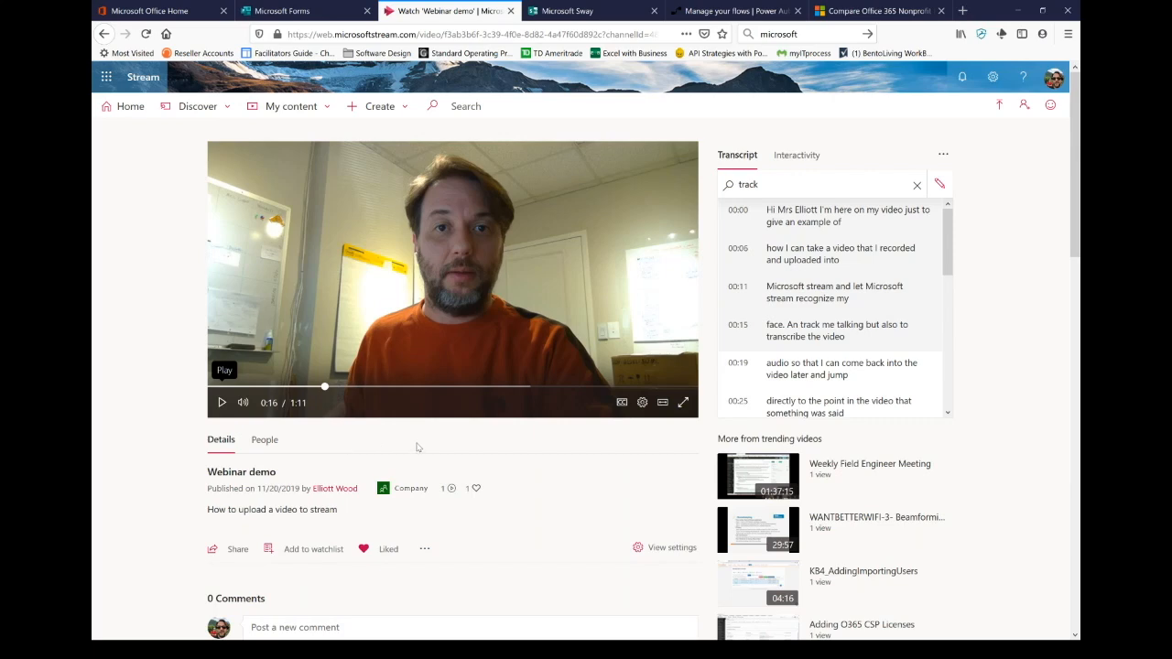
pyautogui.scroll(-3, 415, 444)
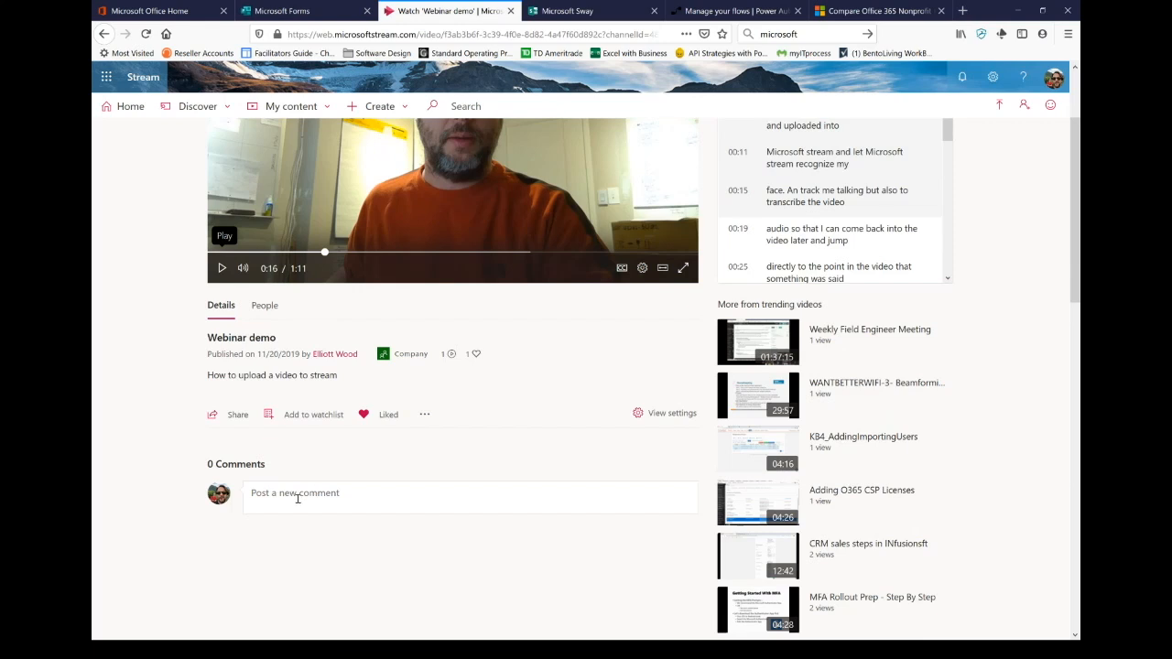
# Step: Post the comment 'Ask a question' on the video and open its more-options menu
pyautogui.click(332, 495)
pyautogui.write('Ask a ')
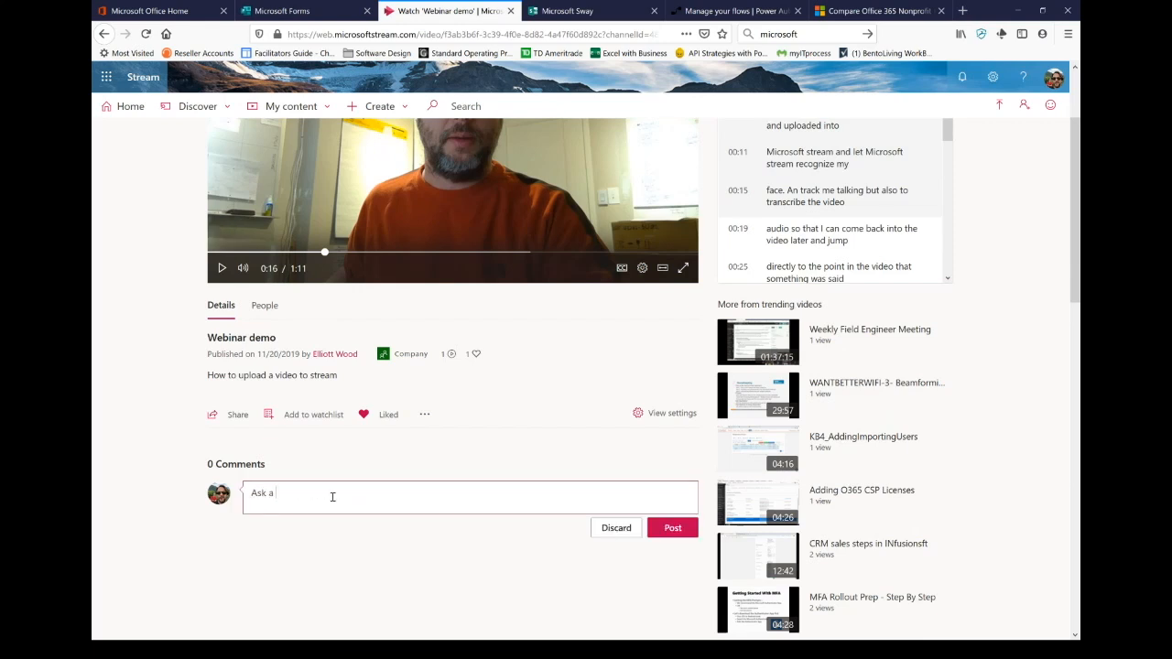
pyautogui.write('qeuestion')
pyautogui.press('Return')
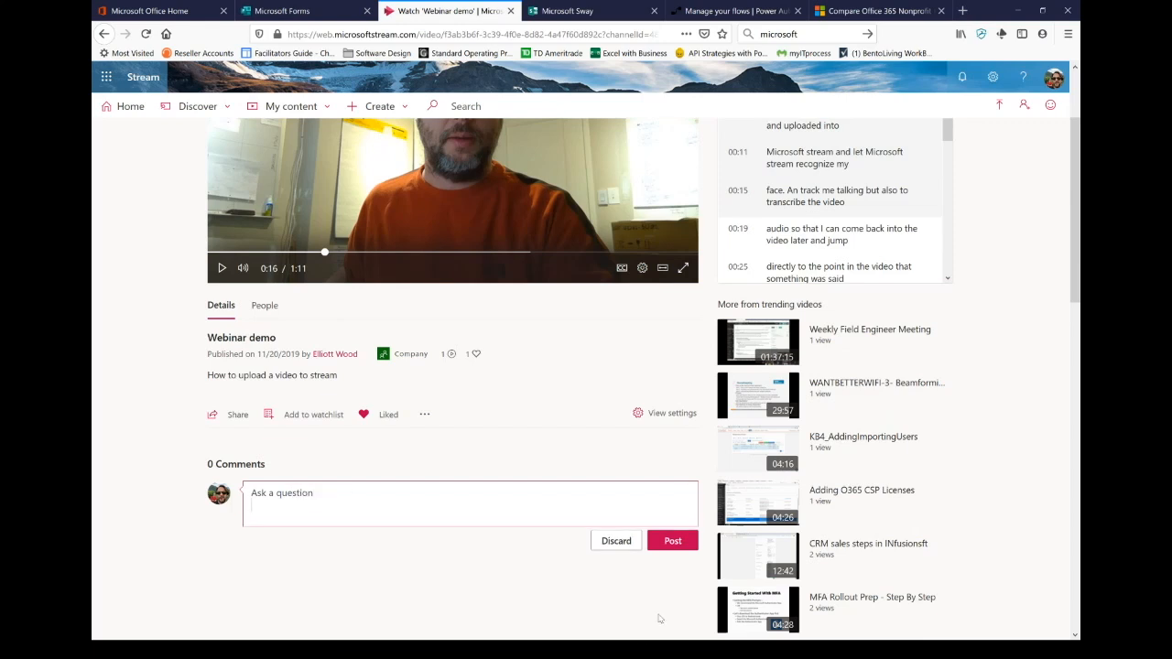
pyautogui.click(672, 542)
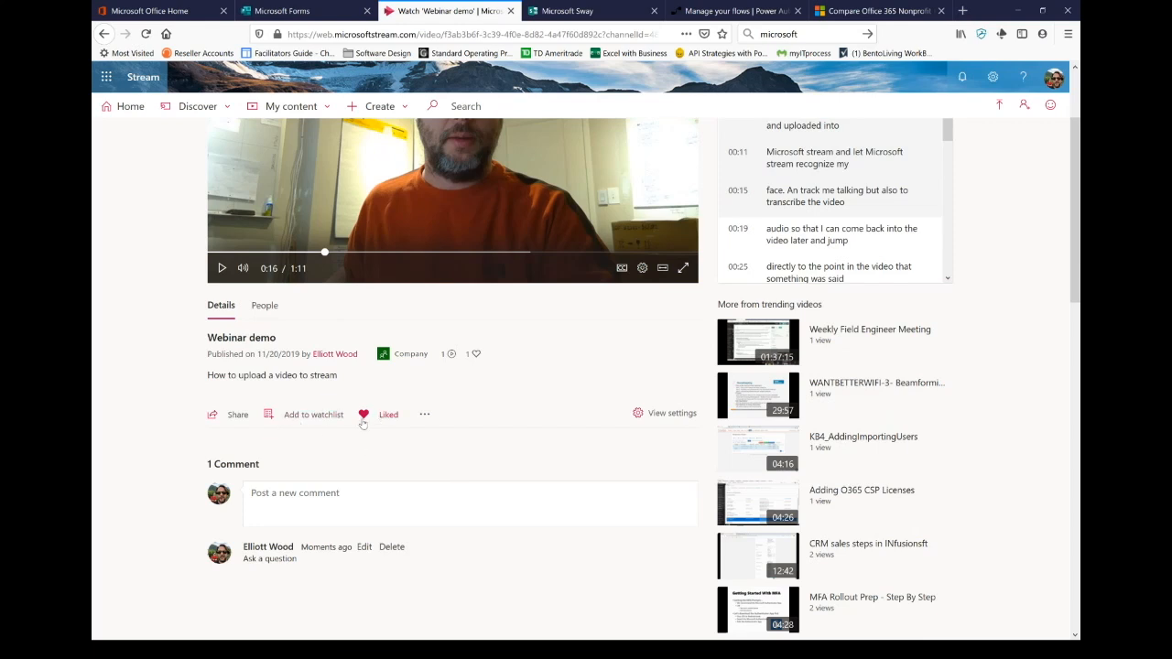
pyautogui.click(425, 415)
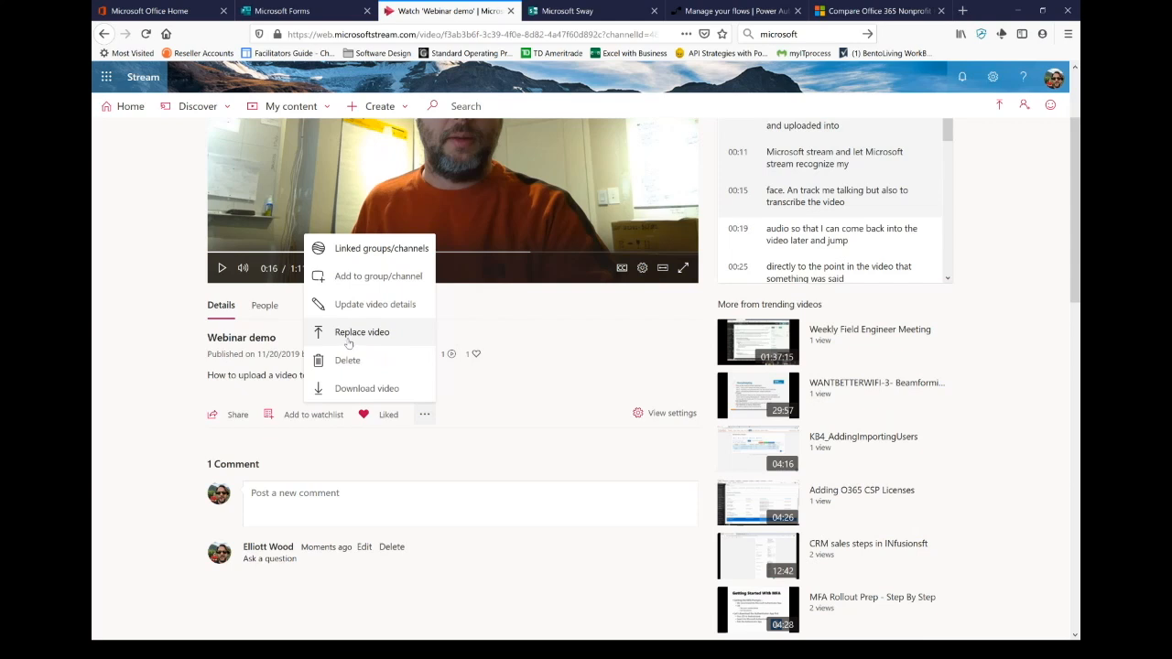
# Step: Close the options menu, view the People timeline with one recognized face, then return to Details
pyautogui.click(512, 436)
pyautogui.click(280, 311)
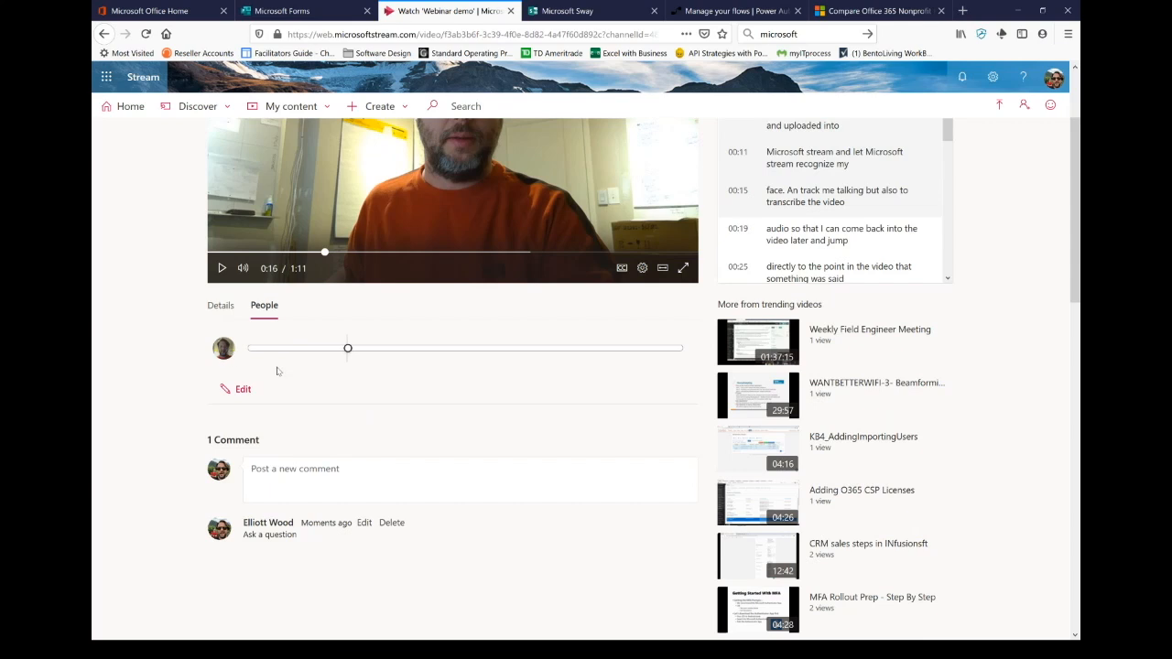
pyautogui.click(220, 308)
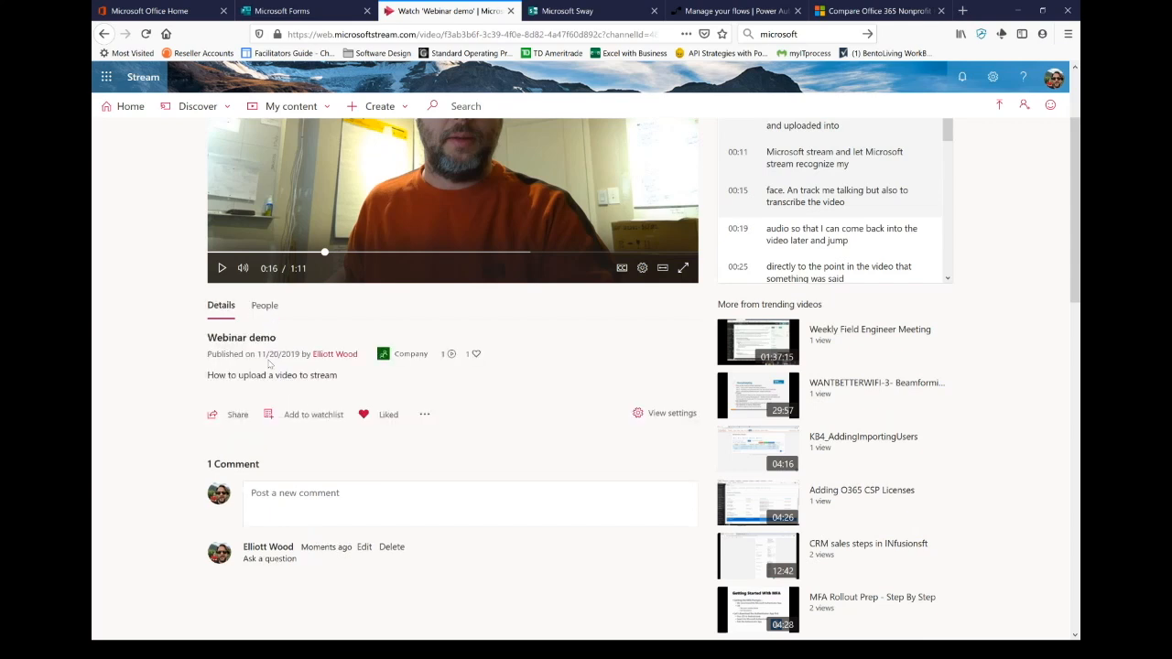
pyautogui.click(221, 417)
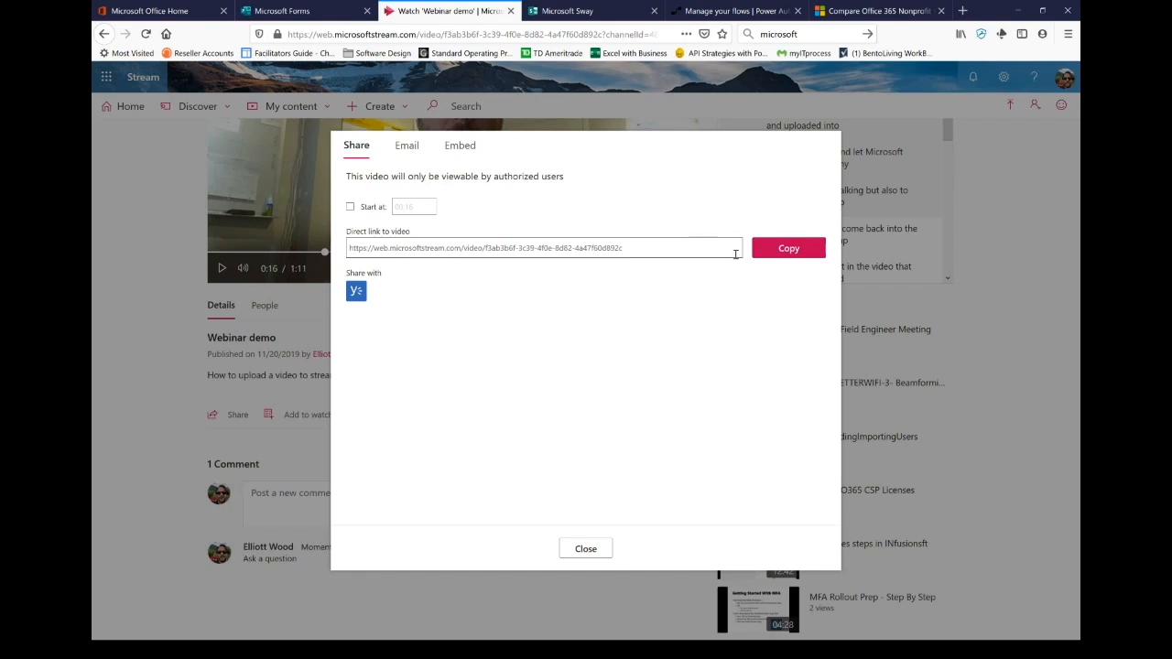
pyautogui.click(763, 257)
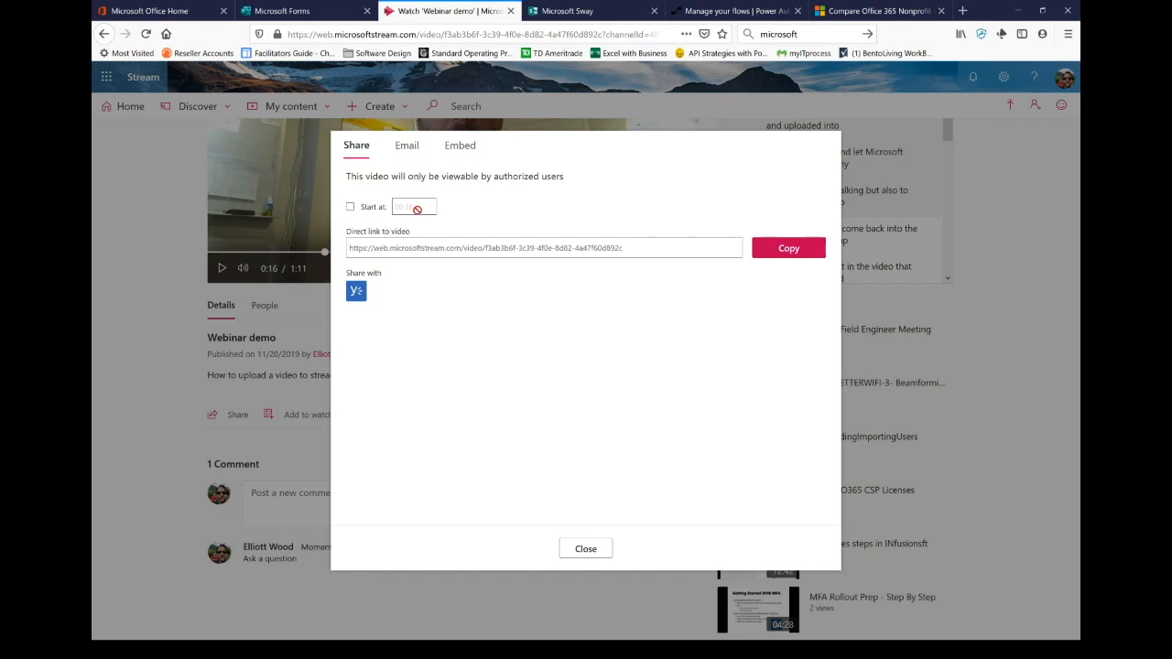
pyautogui.click(350, 208)
pyautogui.click(408, 146)
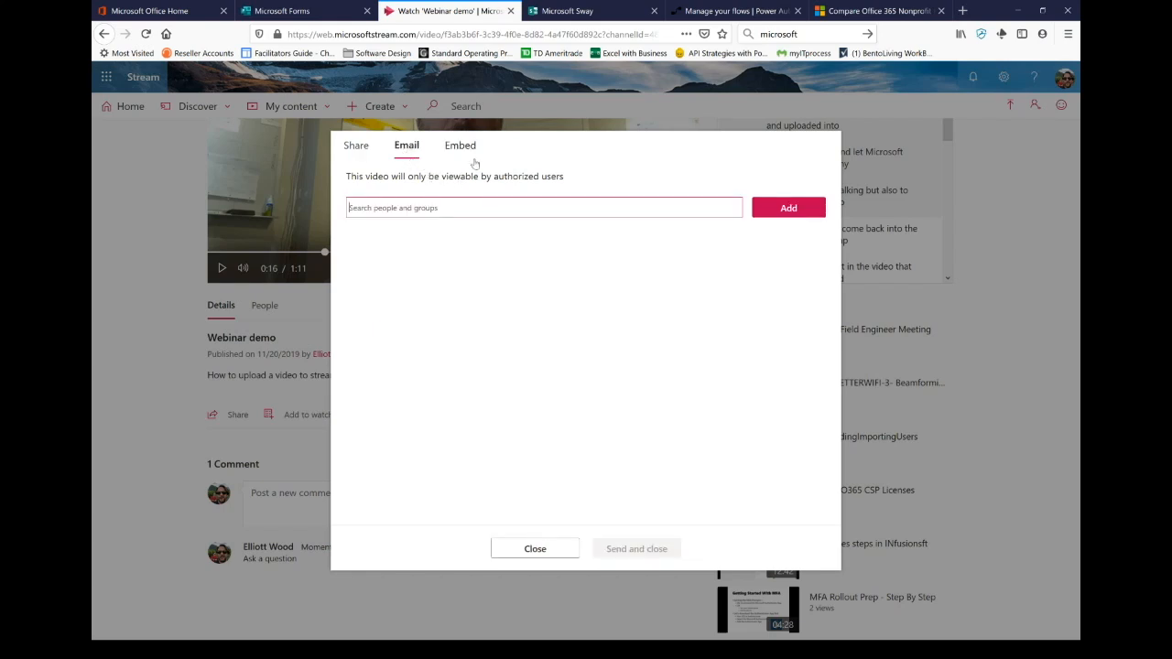
pyautogui.click(550, 548)
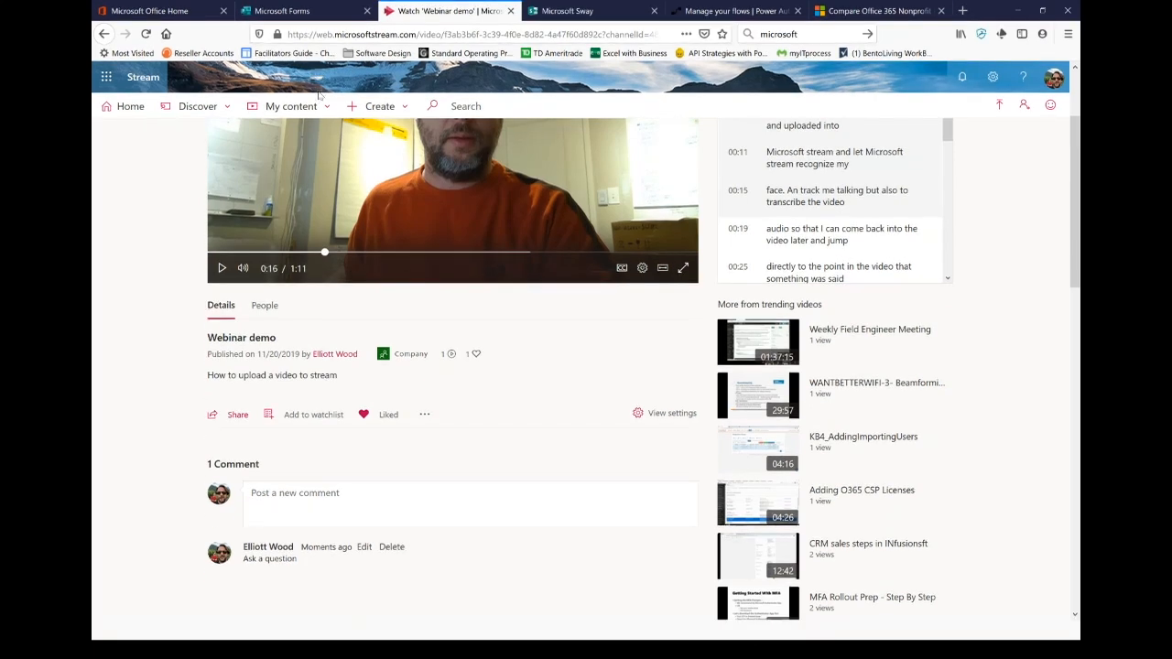
# Step: Switch back to the PowerPoint slideshow and advance to the next slide
pyautogui.hotkey('alt', 'Tab')
pyautogui.hotkey('alt', 'Tab')
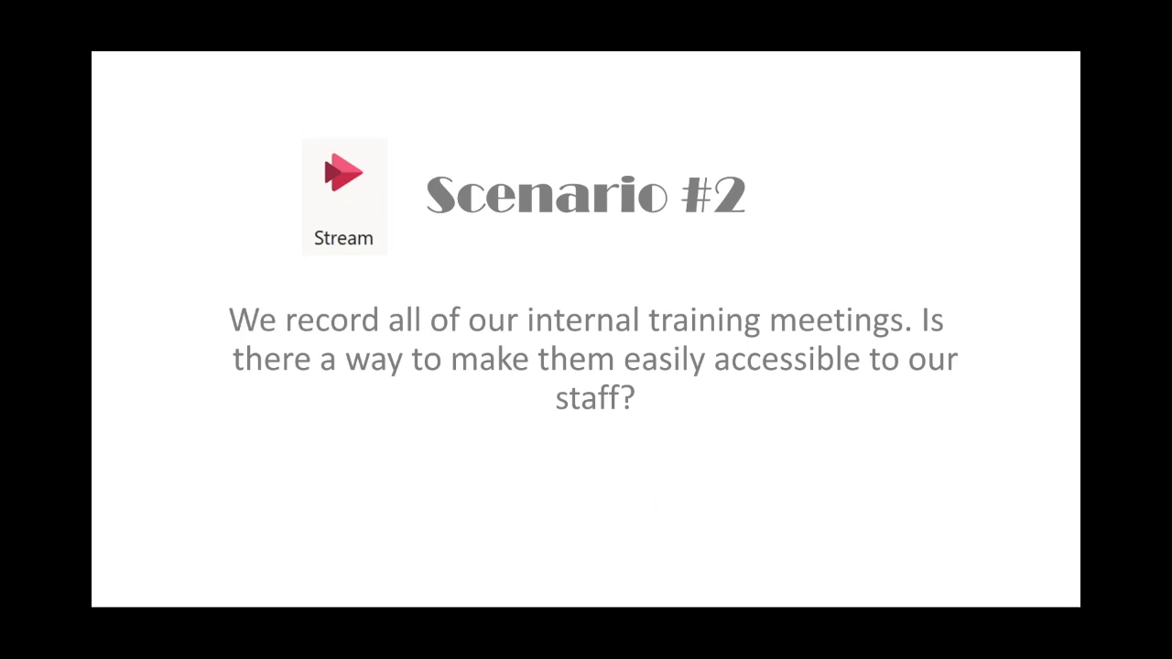
pyautogui.press('Right')
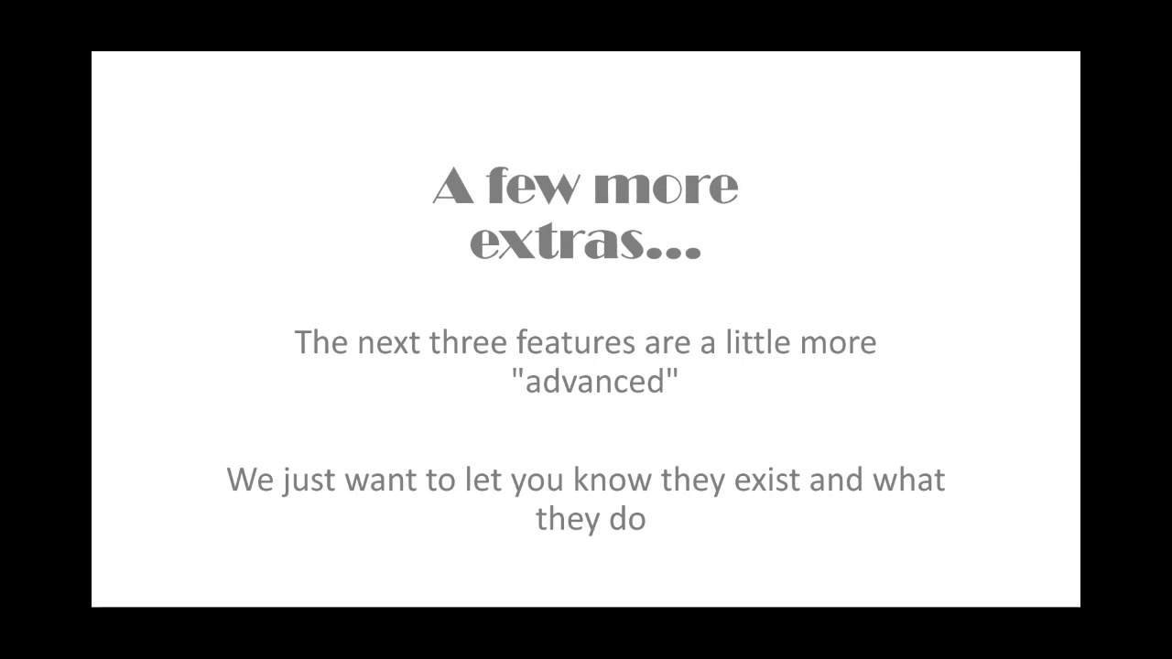
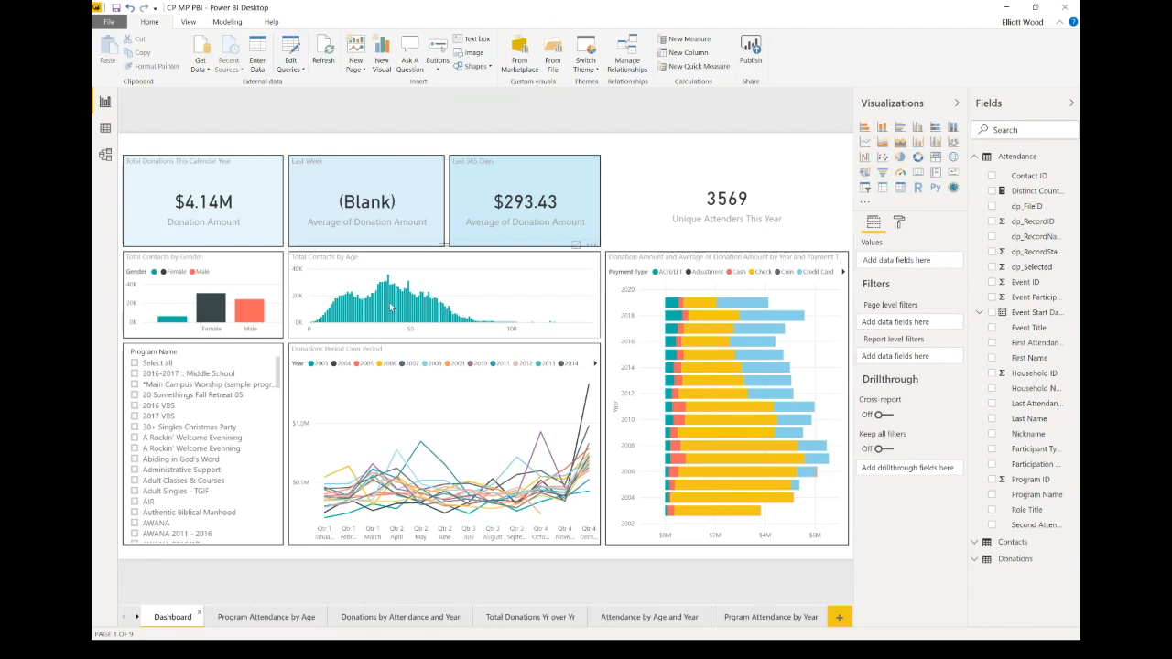
# Step: Show the tooltip for the 2019 Credit Card bar in the Dashboard's stacked bar chart
pyautogui.moveTo(391, 305)
pyautogui.moveTo(731, 365)
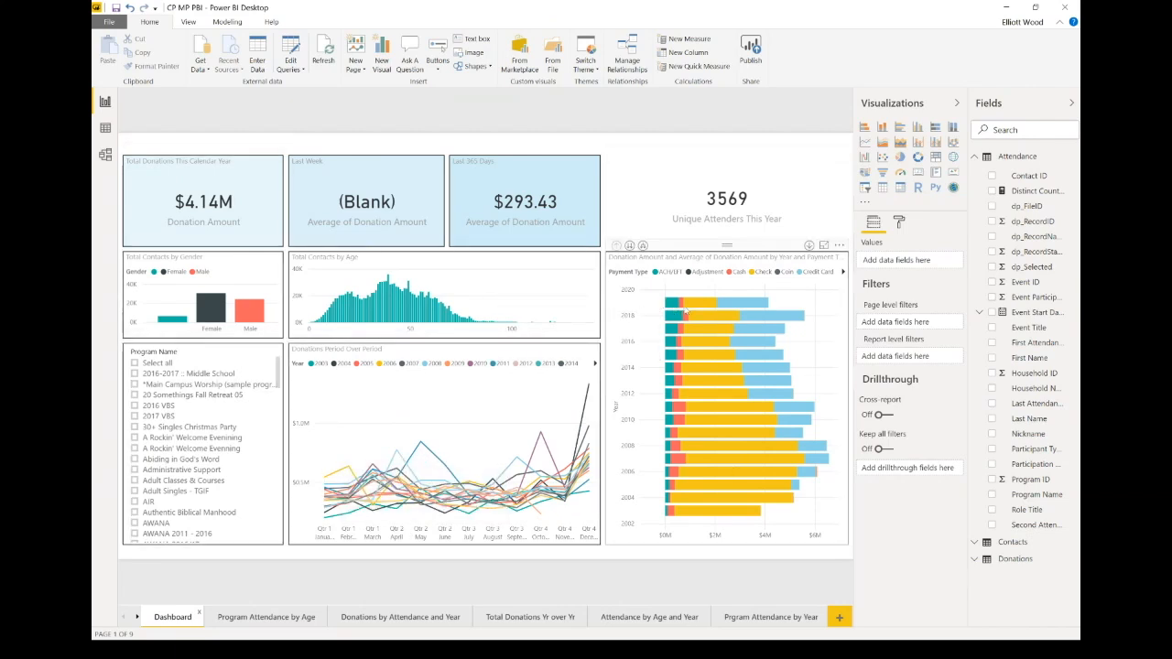
pyautogui.moveTo(745, 308)
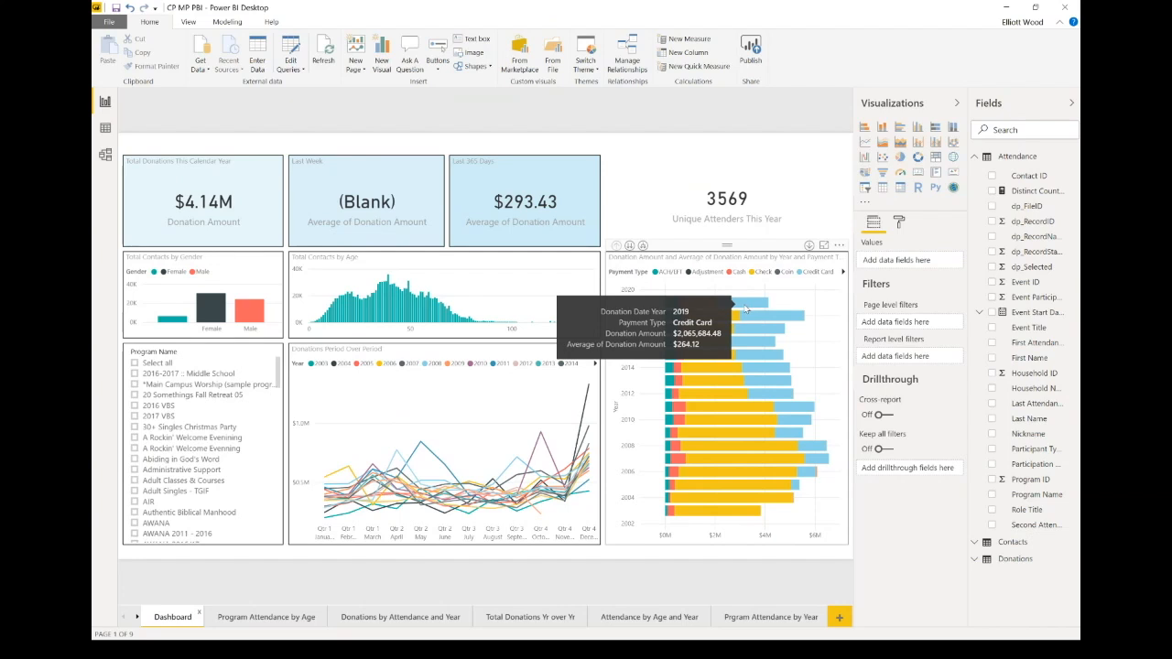
pyautogui.click(746, 306)
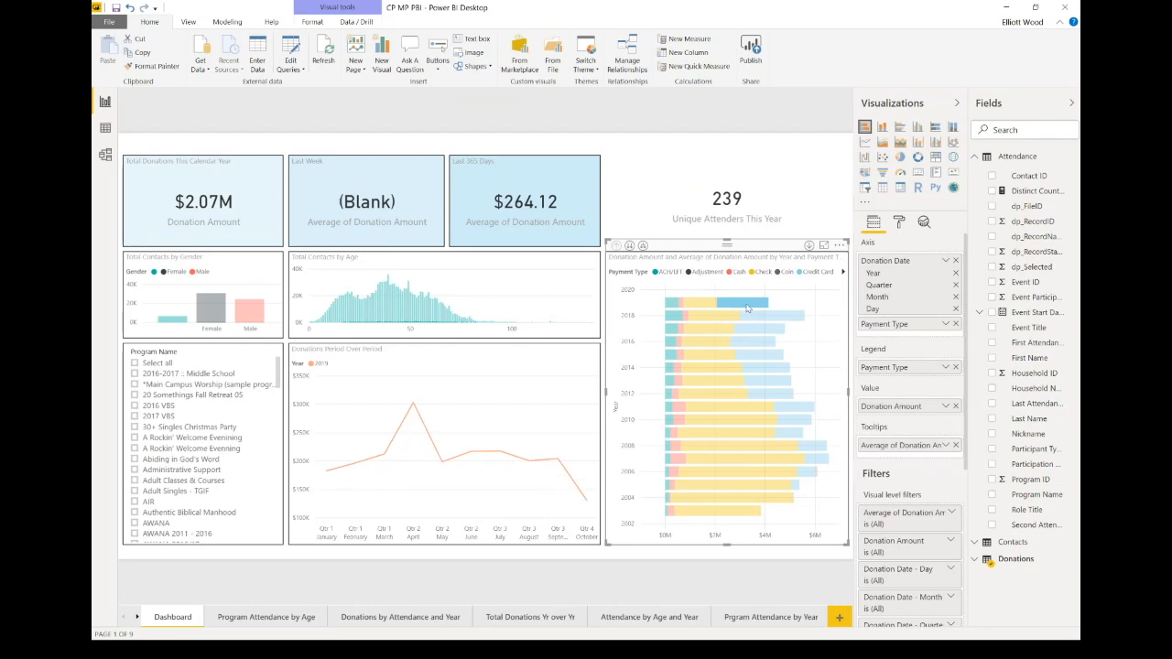
pyautogui.moveTo(748, 308)
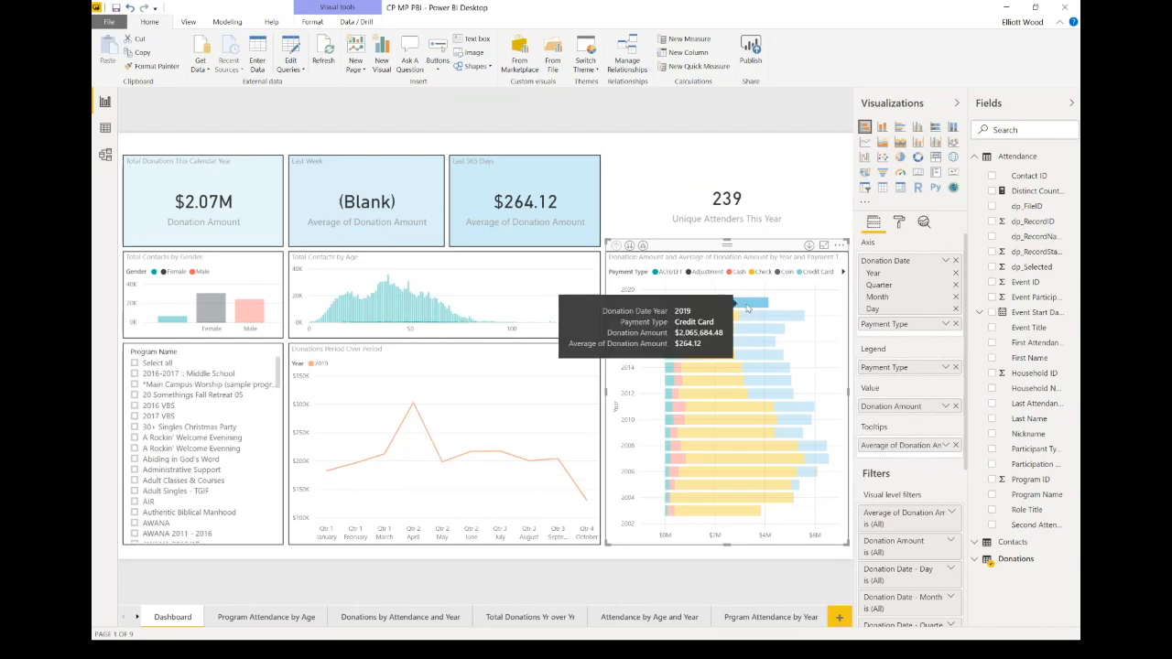
pyautogui.click(748, 309)
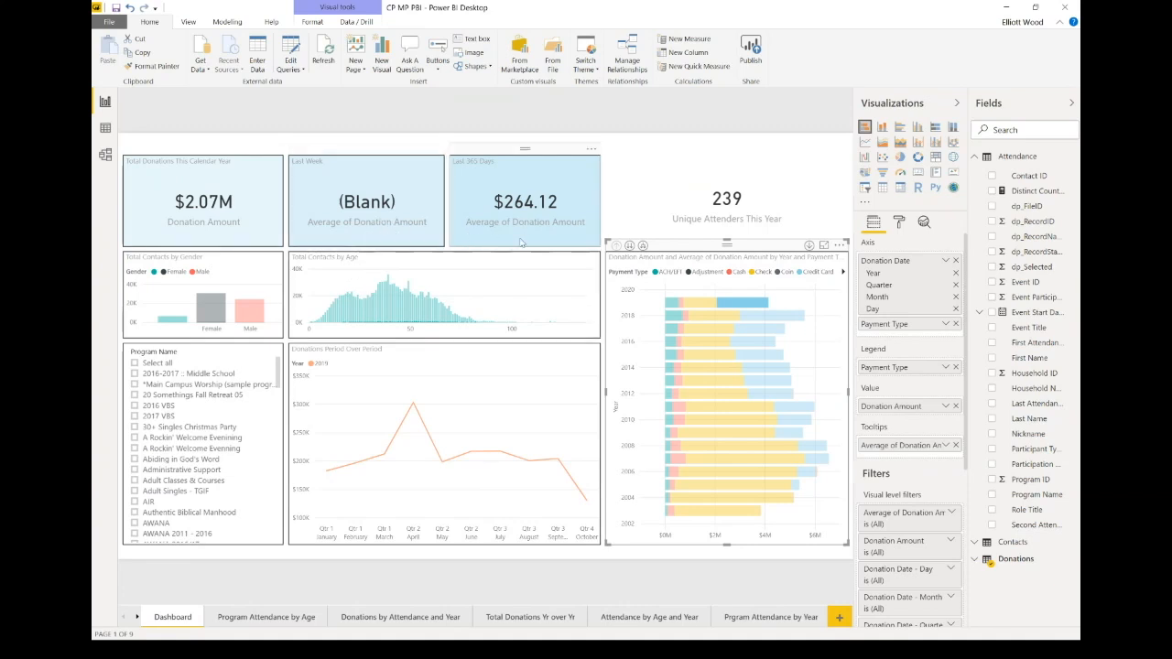
pyautogui.click(704, 305)
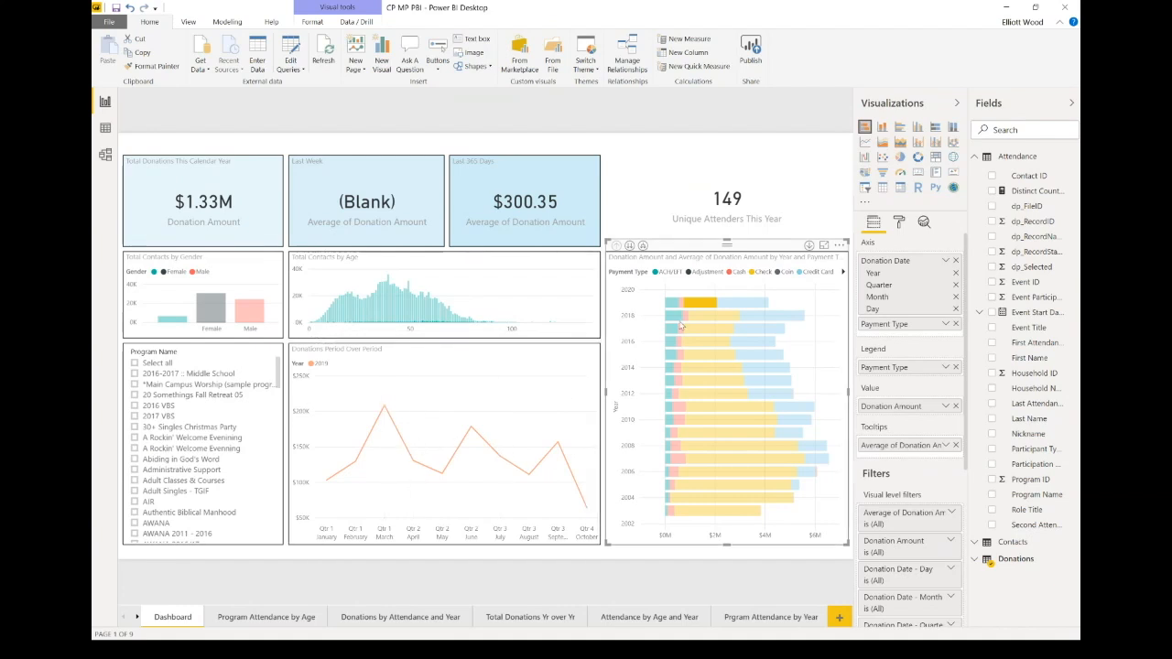
pyautogui.click(686, 306)
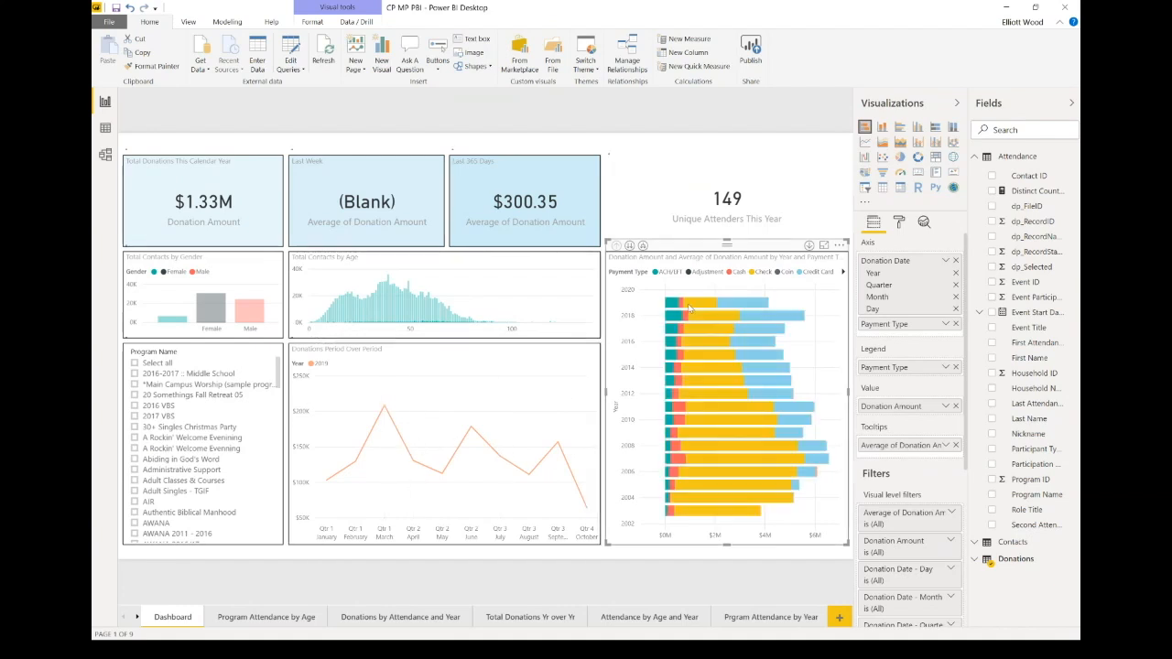
# Step: Page through Program Attendance by Age and Donations by Attendance and Year to Total Donations Yr over Yr
pyautogui.click(259, 618)
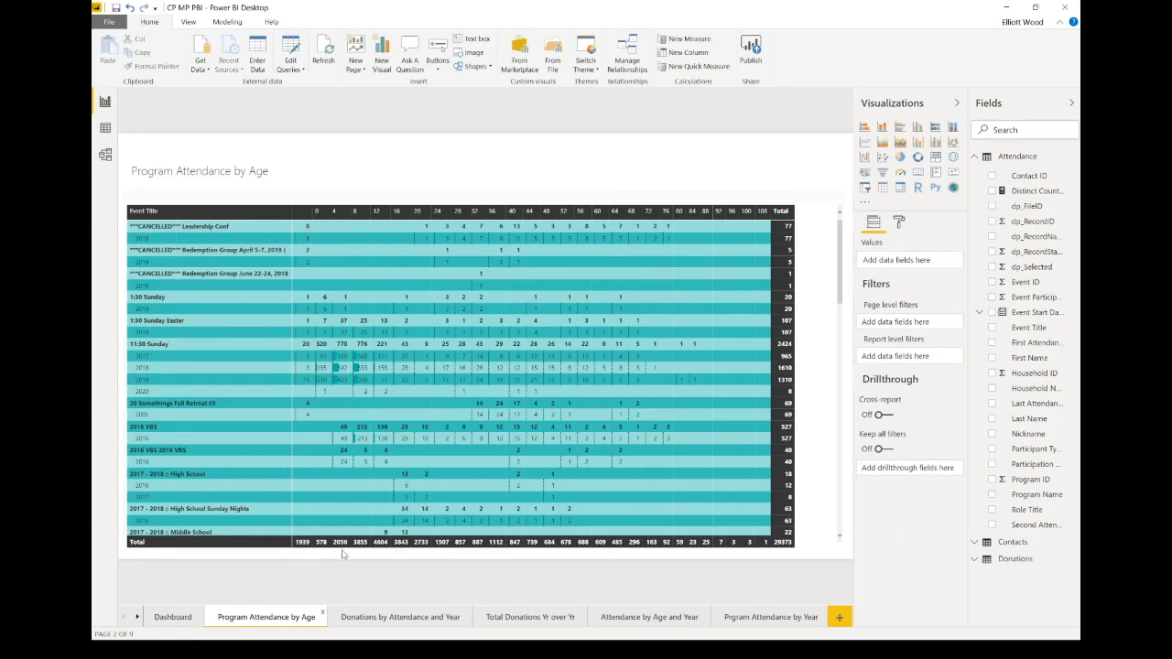
pyautogui.click(395, 619)
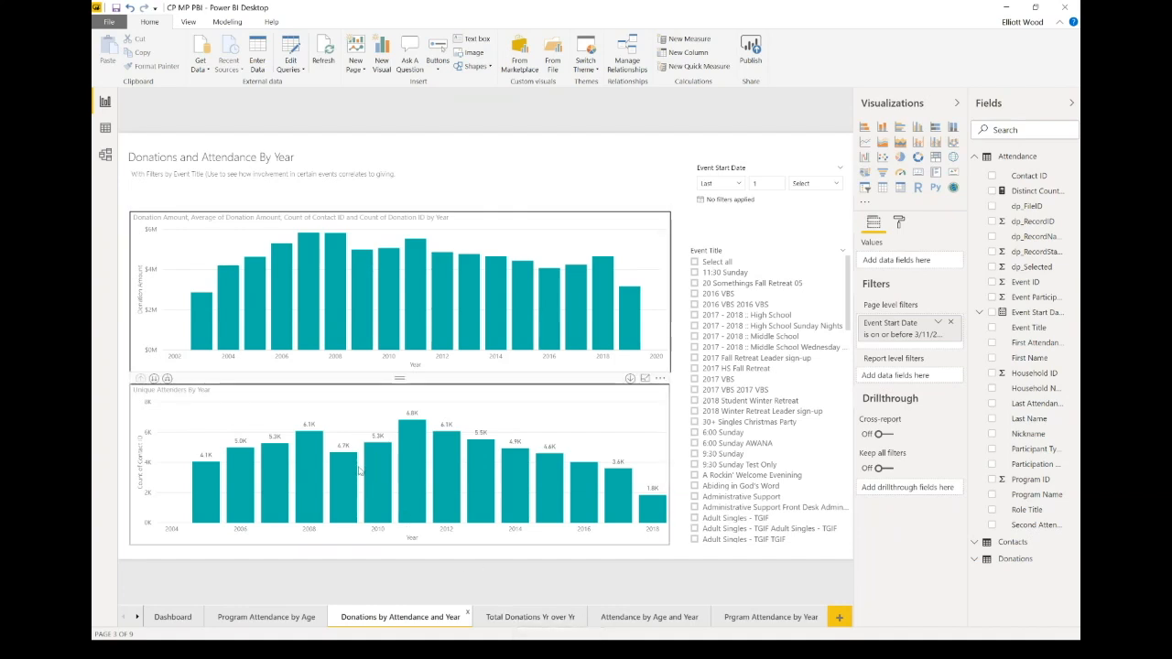
pyautogui.click(516, 621)
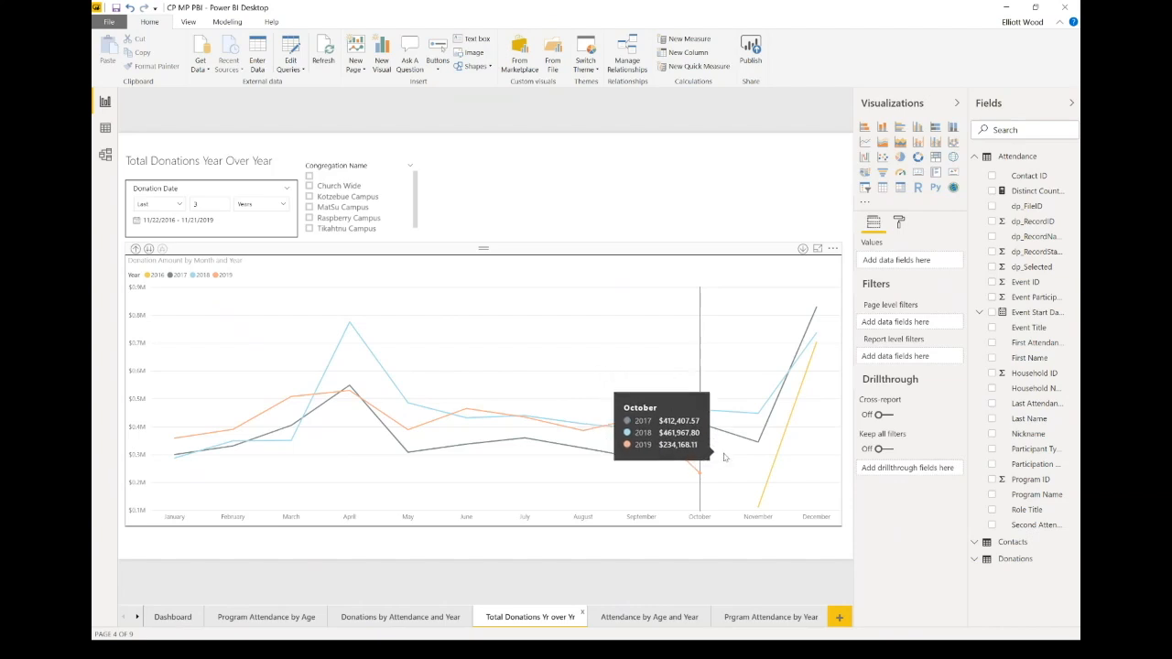
pyautogui.click(734, 272)
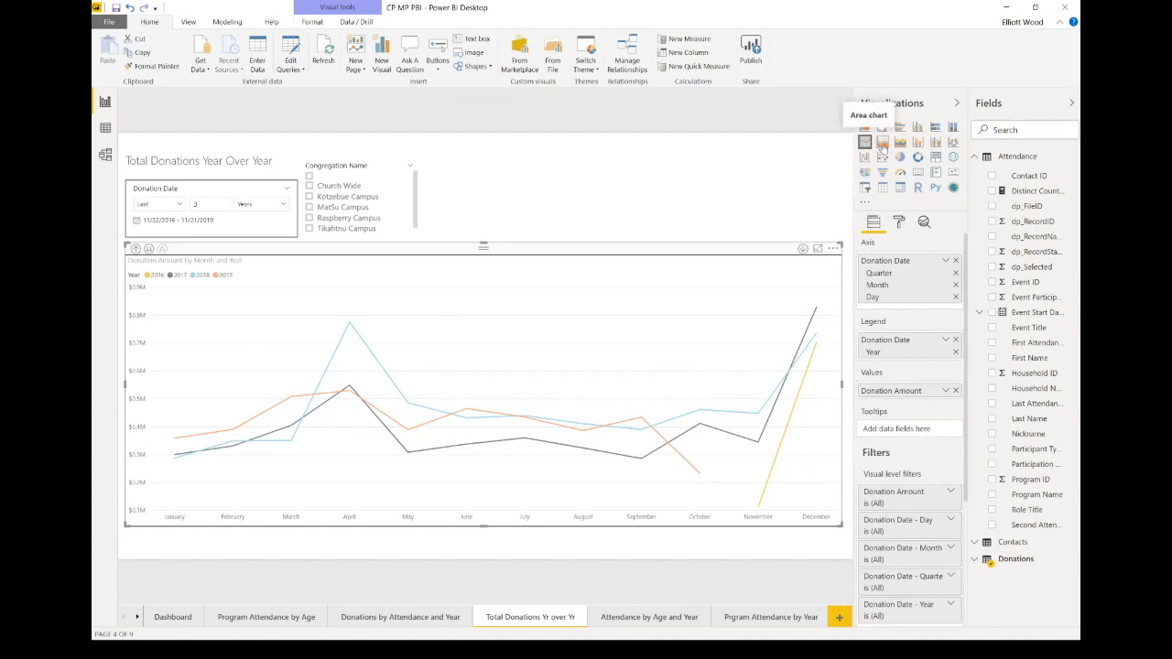
pyautogui.click(882, 144)
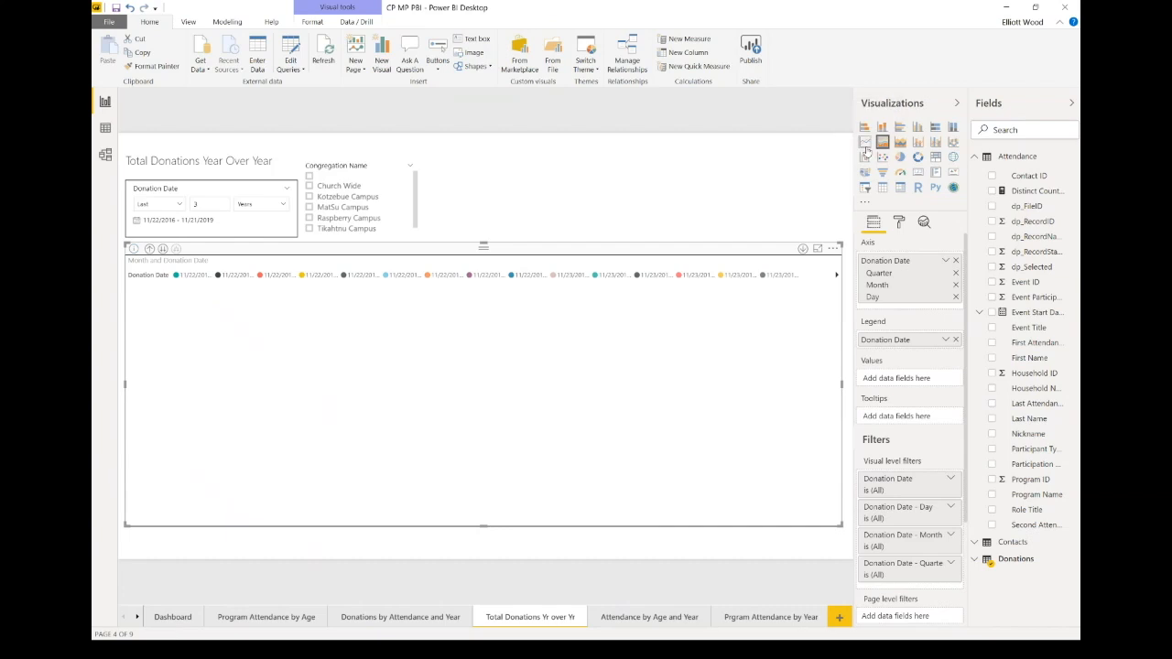
pyautogui.click(865, 145)
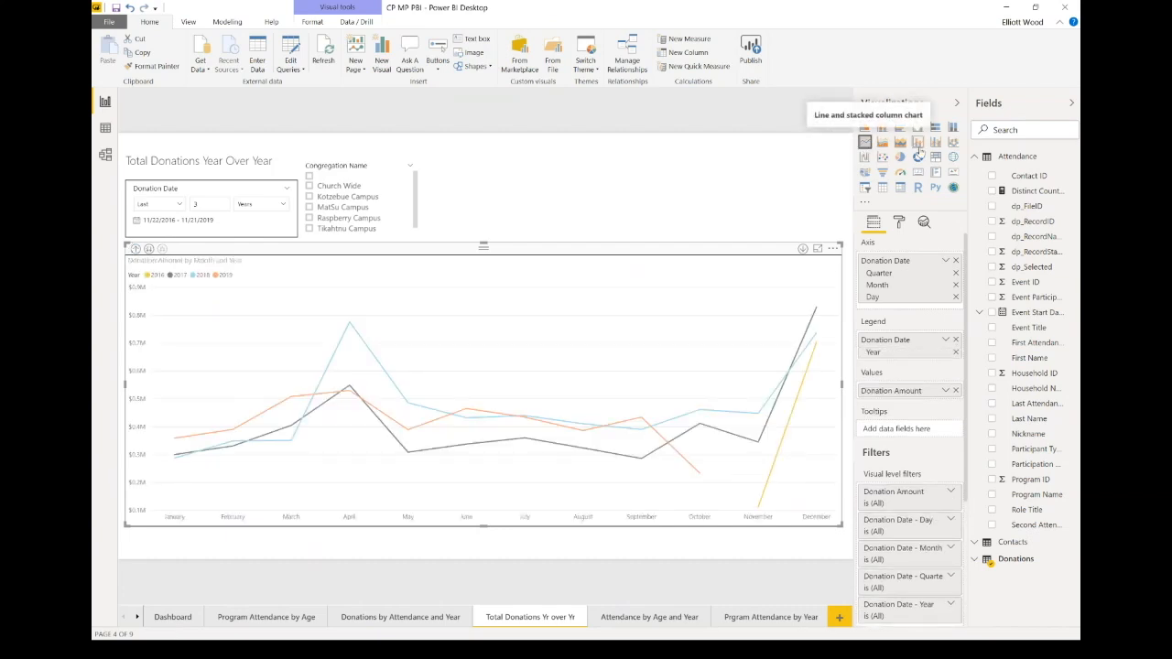
pyautogui.click(865, 158)
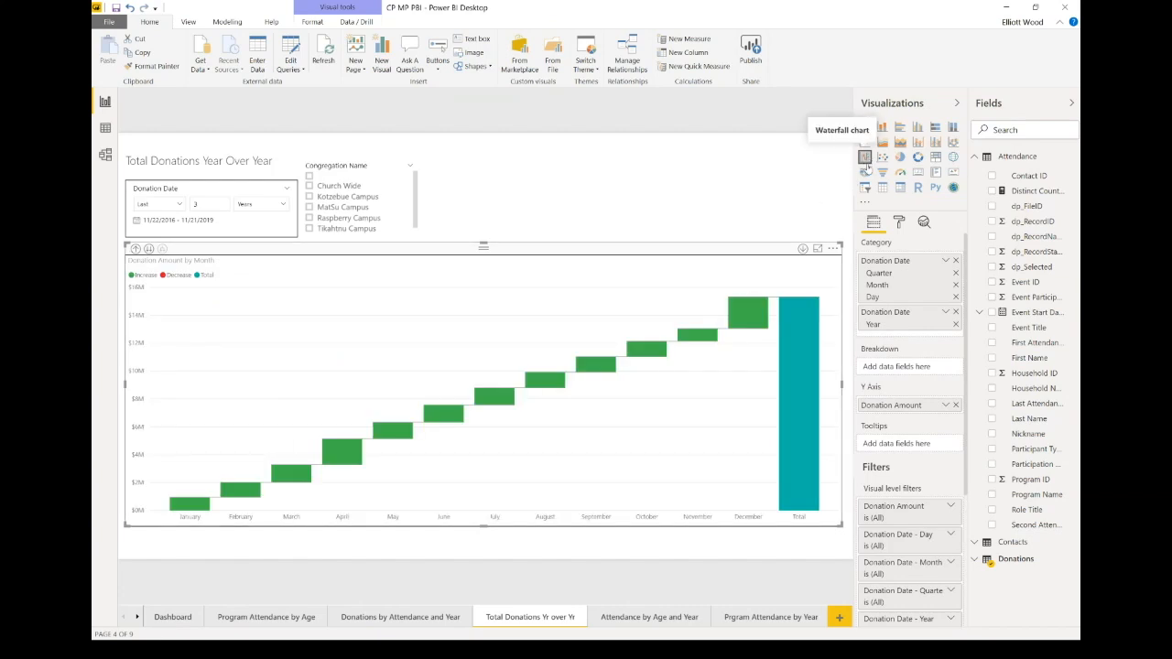
pyautogui.click(864, 142)
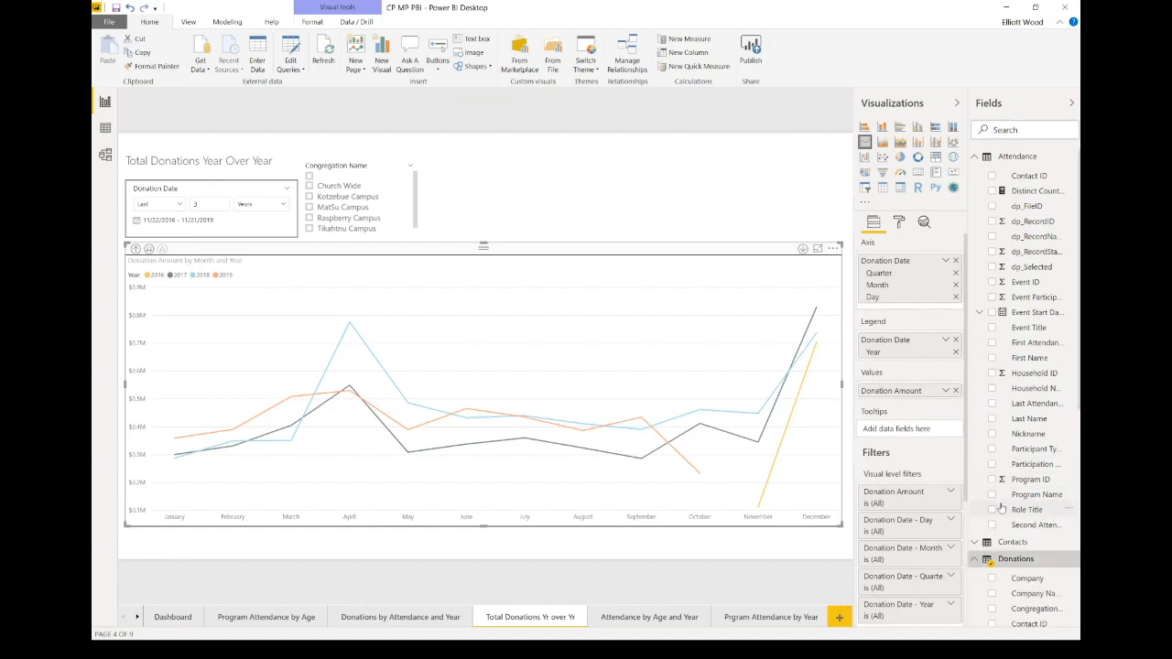
# Step: Scroll the Fields pane to Donations, inspect the line chart, and drag the Power BI window aside
pyautogui.scroll(-5, 1000, 501)
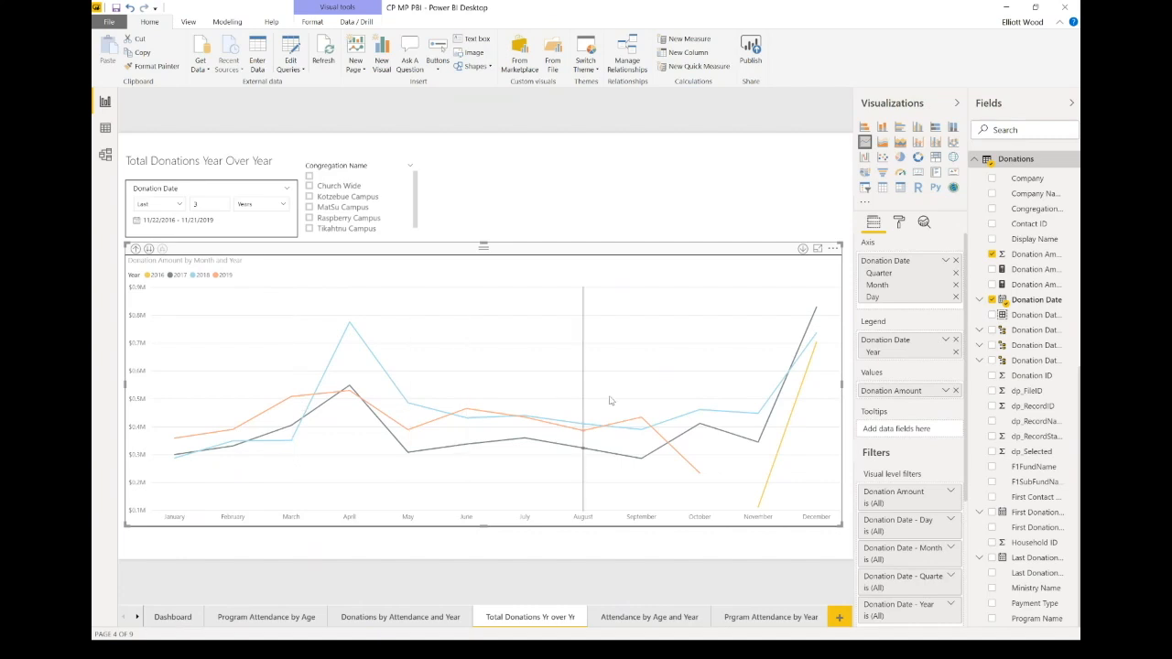
pyautogui.moveTo(713, 409)
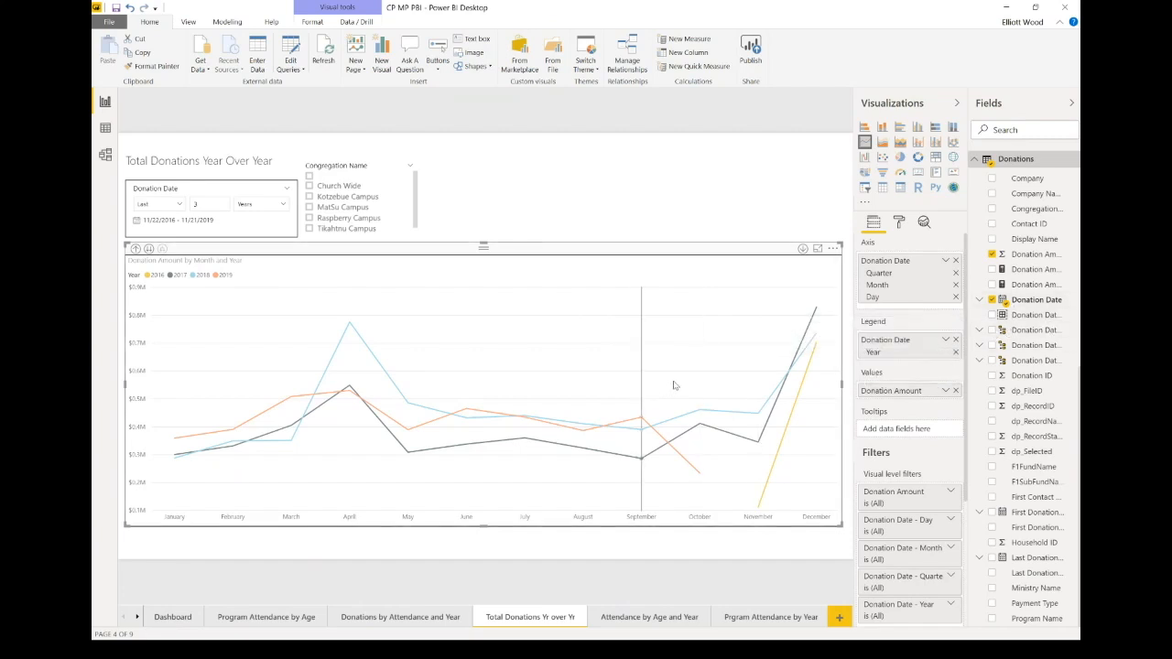
pyautogui.moveTo(672, 385)
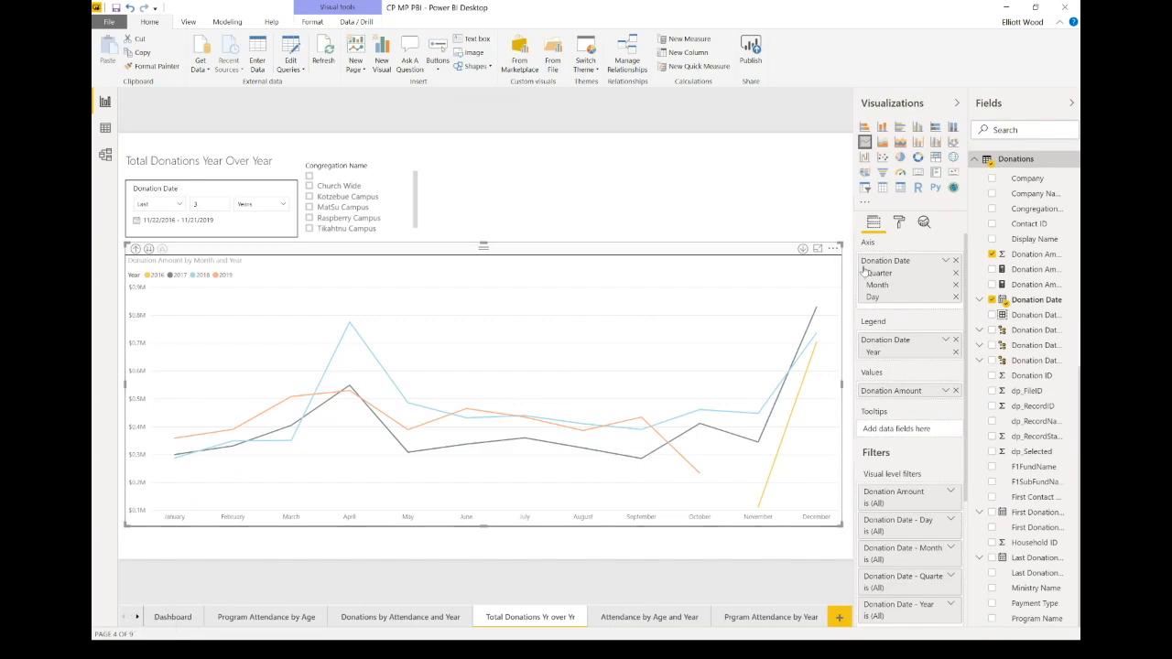
pyautogui.moveTo(897, 14); pyautogui.dragTo(934, 29)
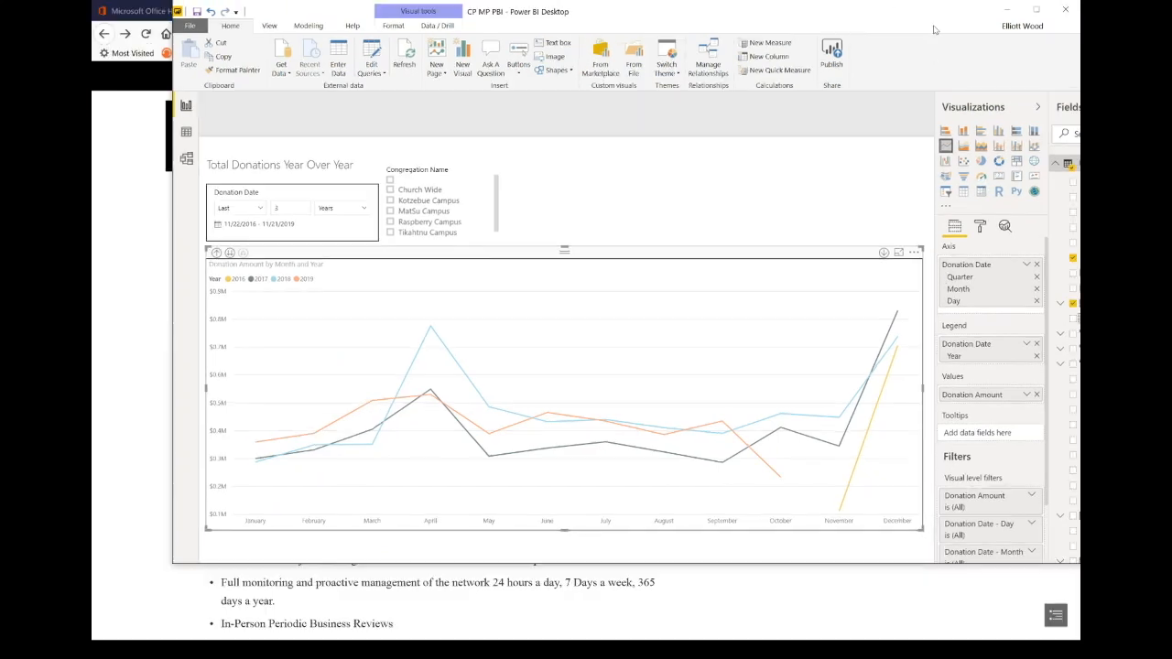
# Step: Minimize Power BI and switch to the presentation showing the Scenario #4 Power BI slide
pyautogui.click(1006, 9)
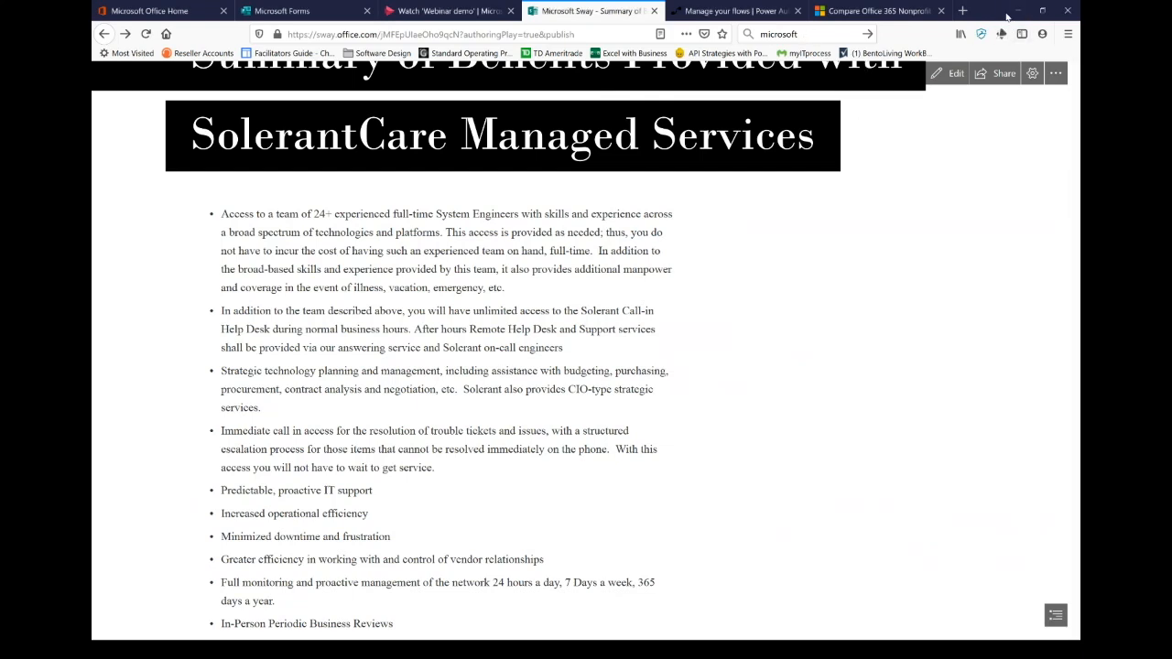
pyautogui.hotkey('alt', 'Tab')
pyautogui.press('Tab')
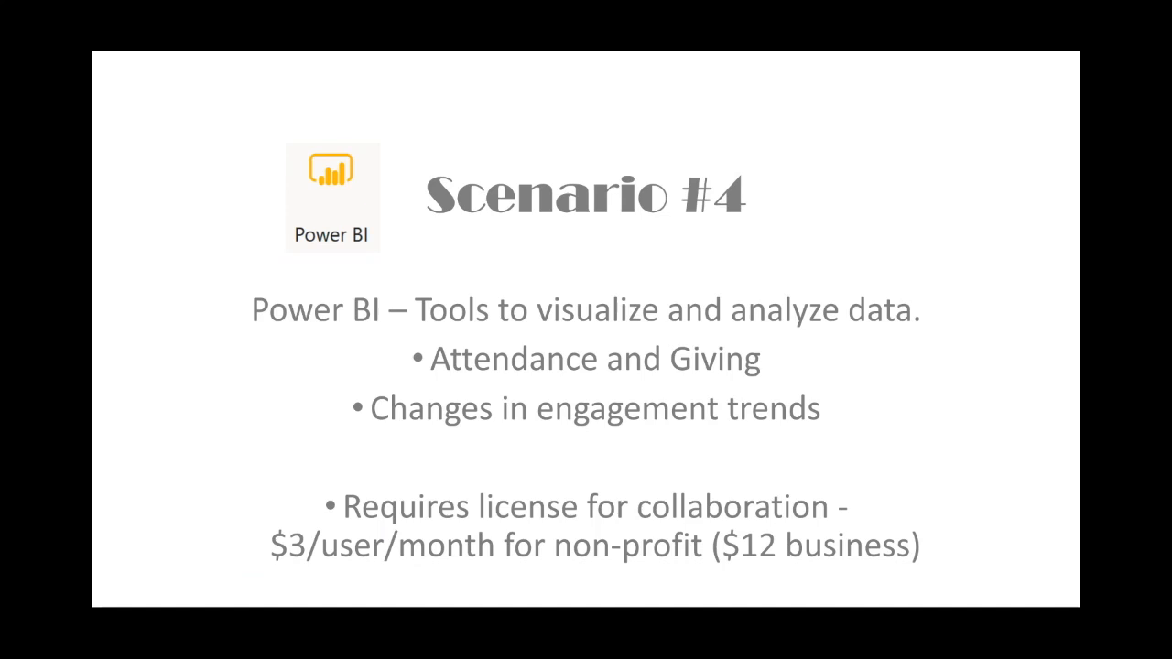
# Step: Advance to the Scenario #5 Flow slide and return to the browser window
pyautogui.press('Right')
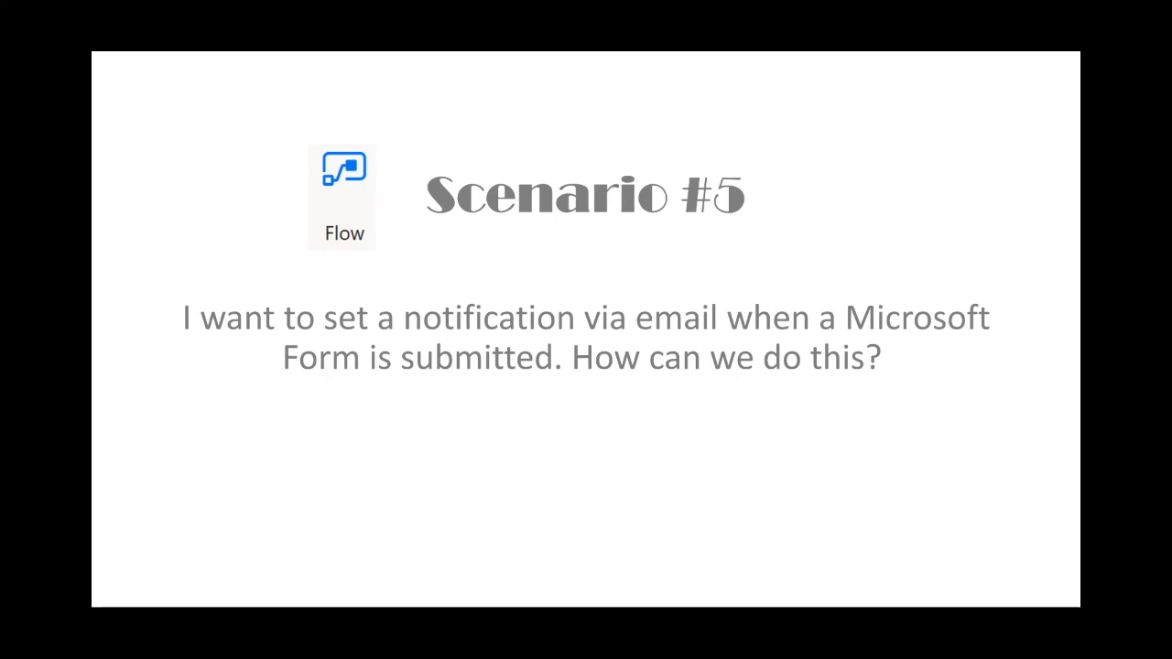
pyautogui.hotkey('alt', 'Tab')
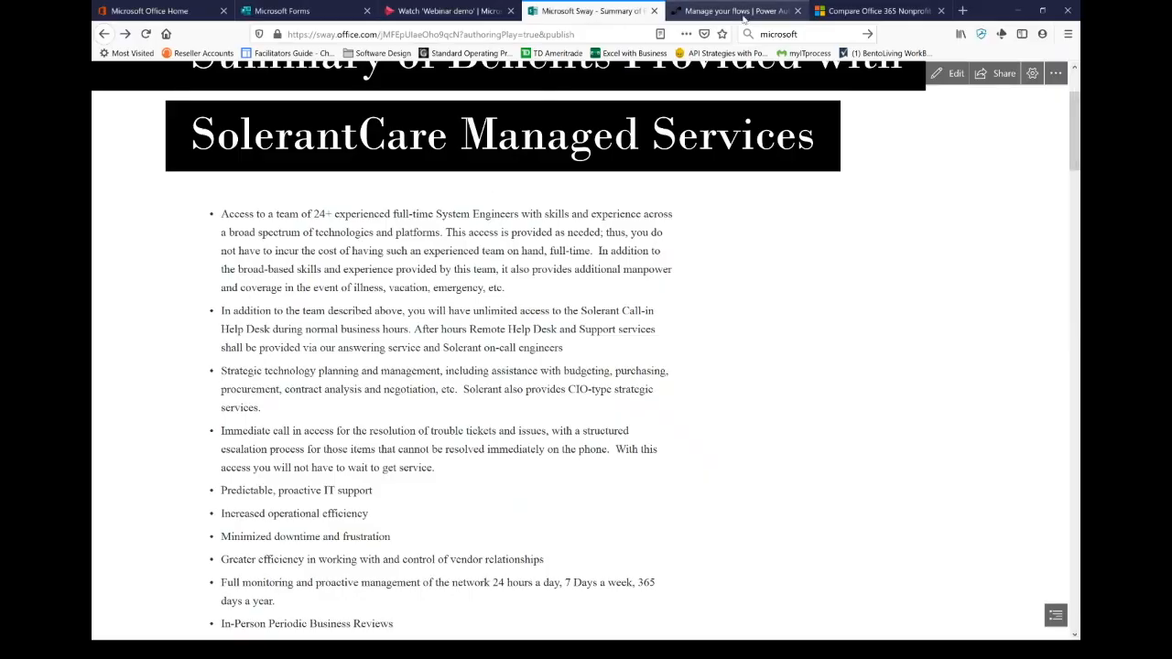
# Step: Go to the Power Automate Create page and browse its blank flows, templates and connectors
pyautogui.click(743, 15)
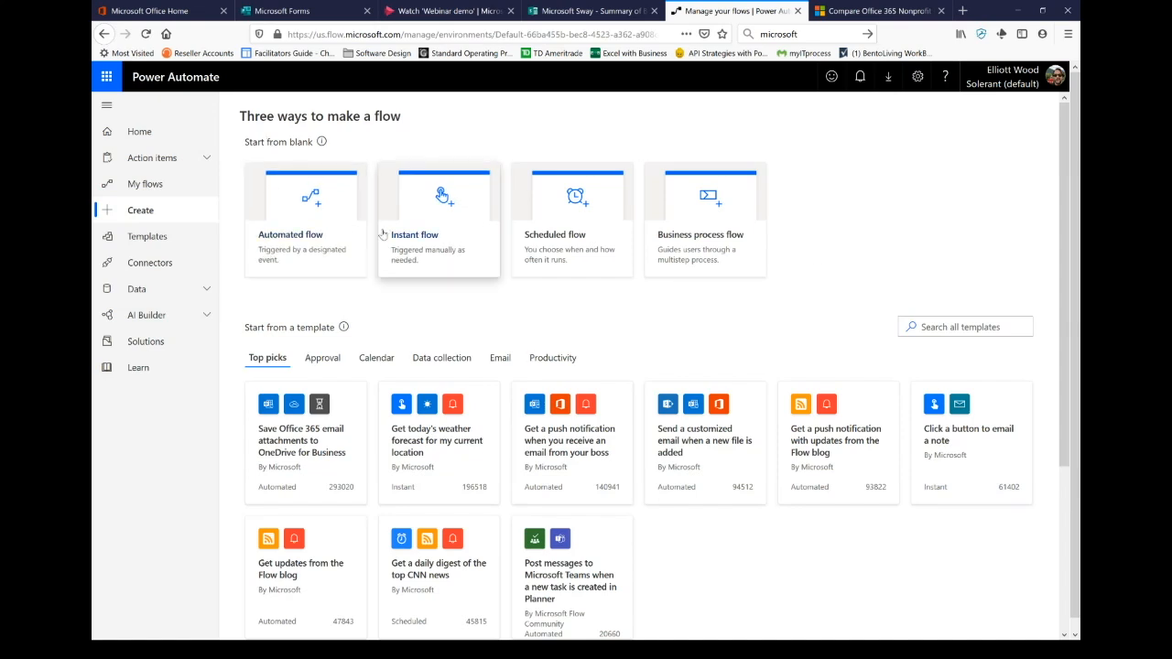
pyautogui.scroll(-3, 379, 222)
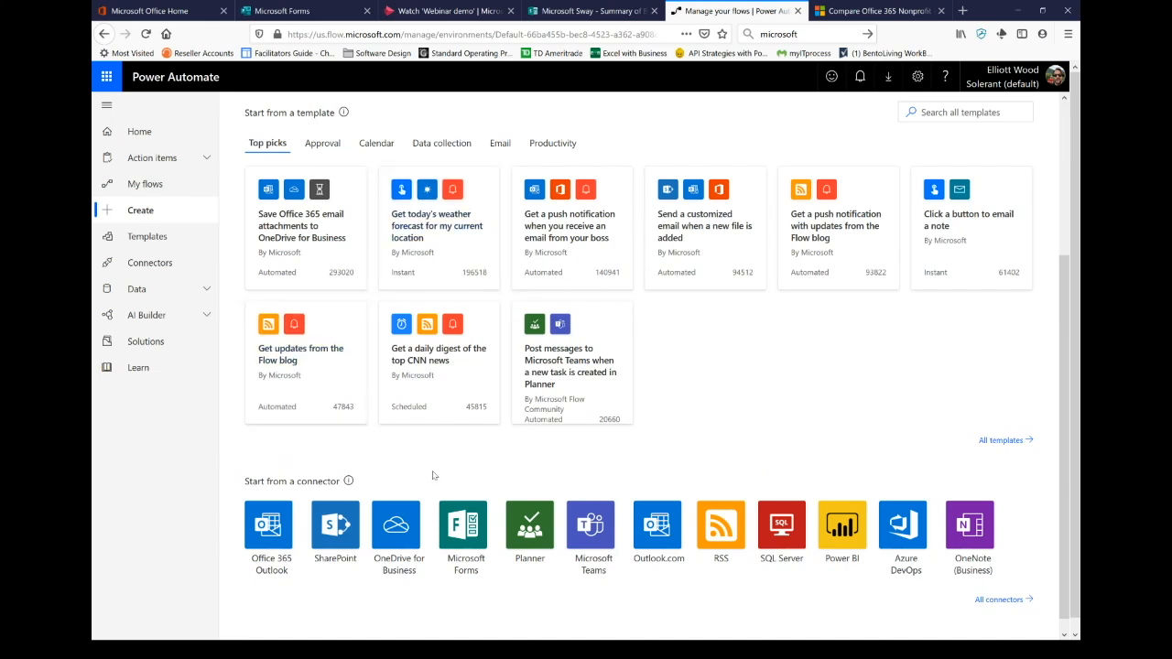
pyautogui.scroll(-1, 438, 476)
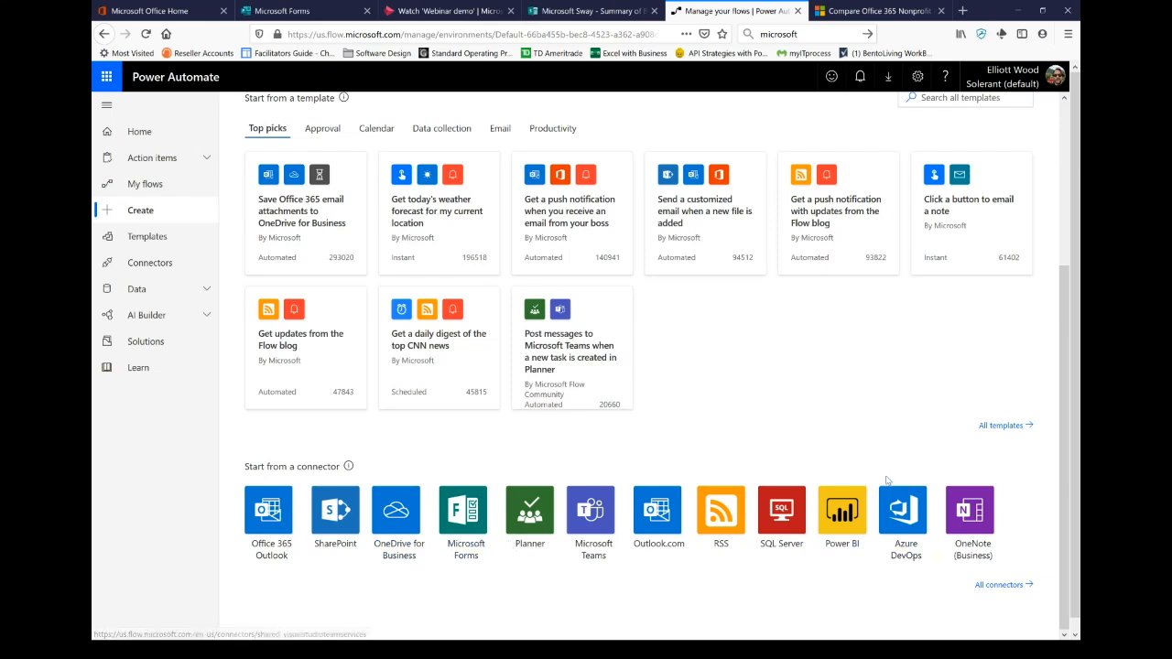
pyautogui.scroll(1, 887, 478)
pyautogui.scroll(5, 886, 478)
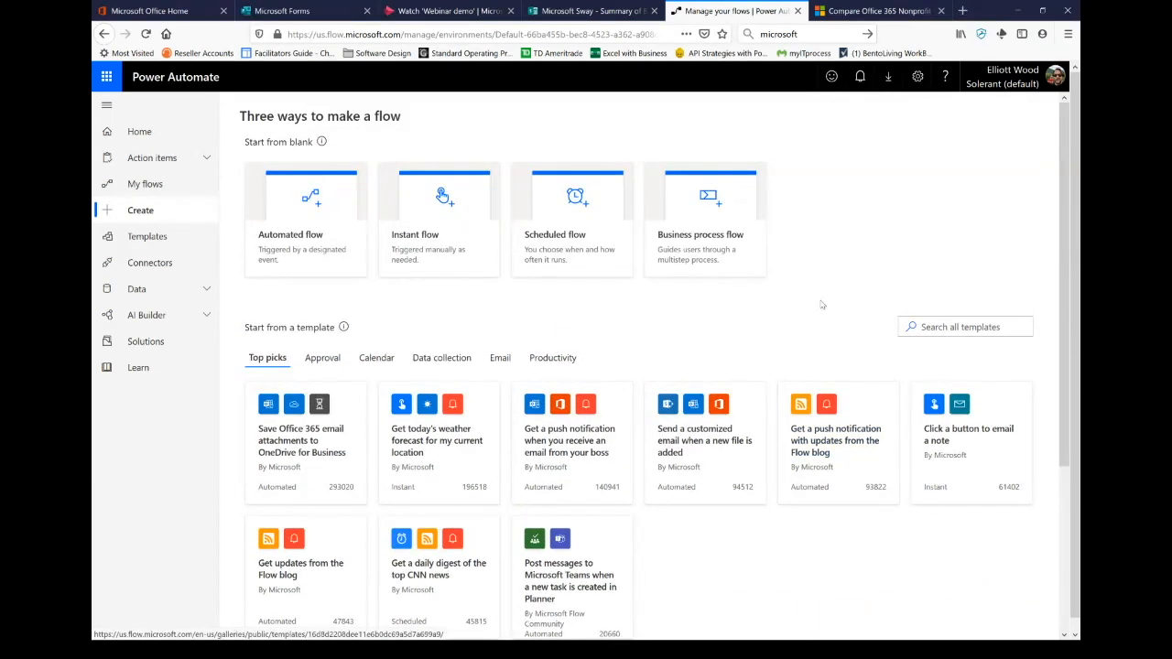
# Step: Create automated flow 'Lunch Form Notification' triggered by 'When a new response is submitted' in Microsoft Forms
pyautogui.click(297, 240)
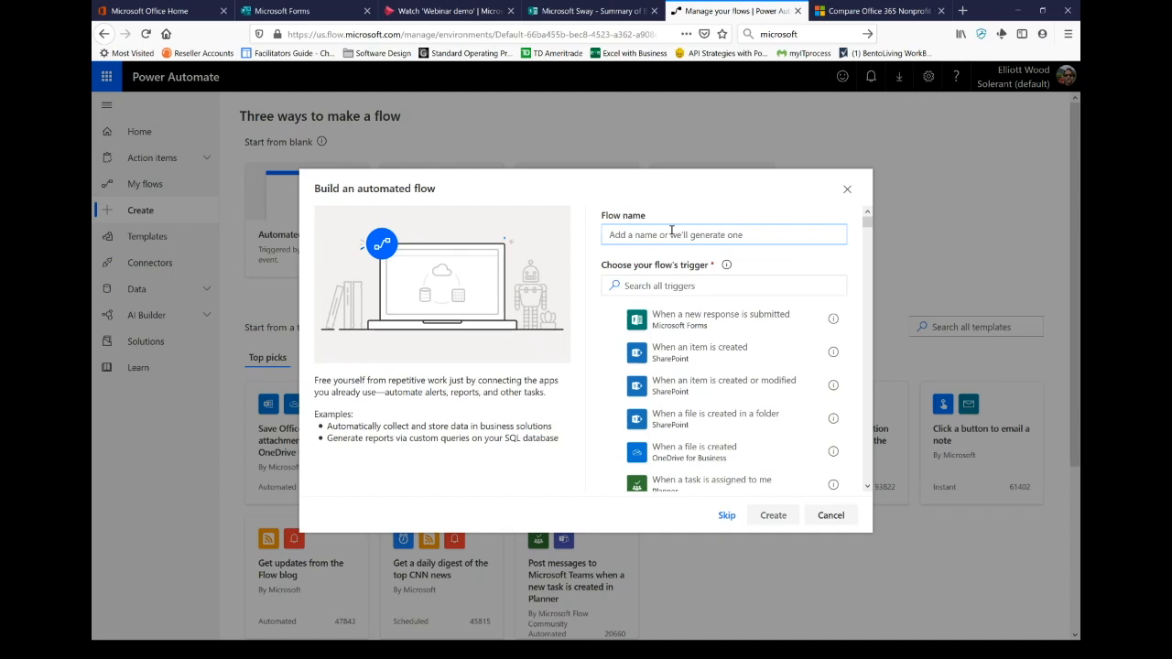
pyautogui.write('Lunch Form Notification')
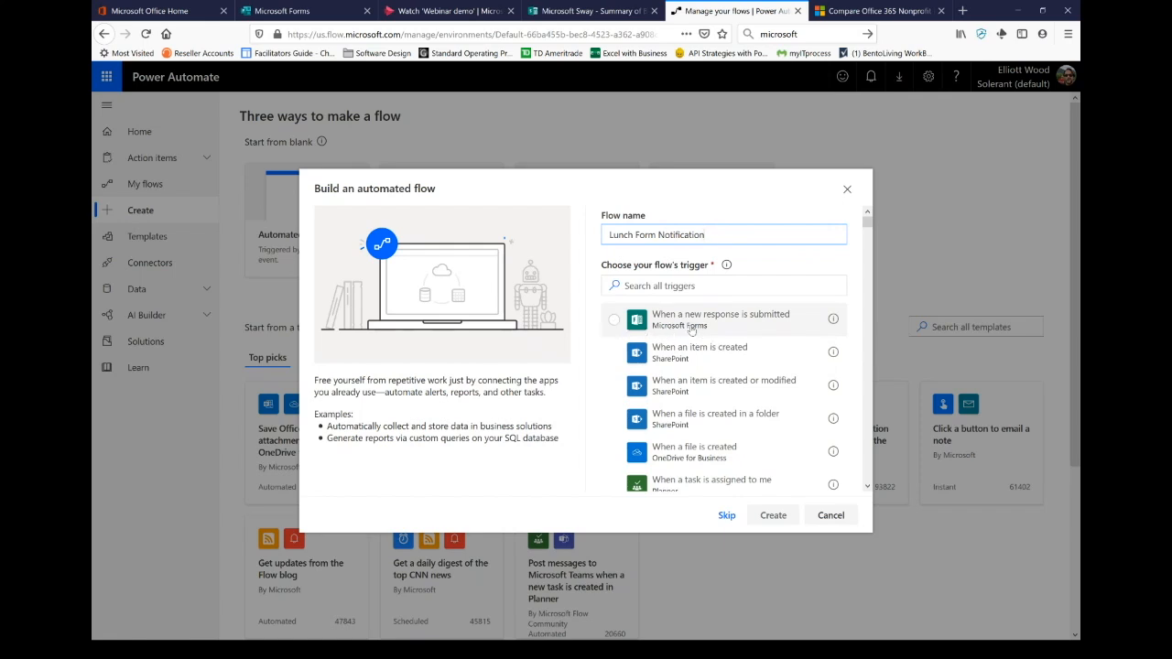
pyautogui.click(692, 328)
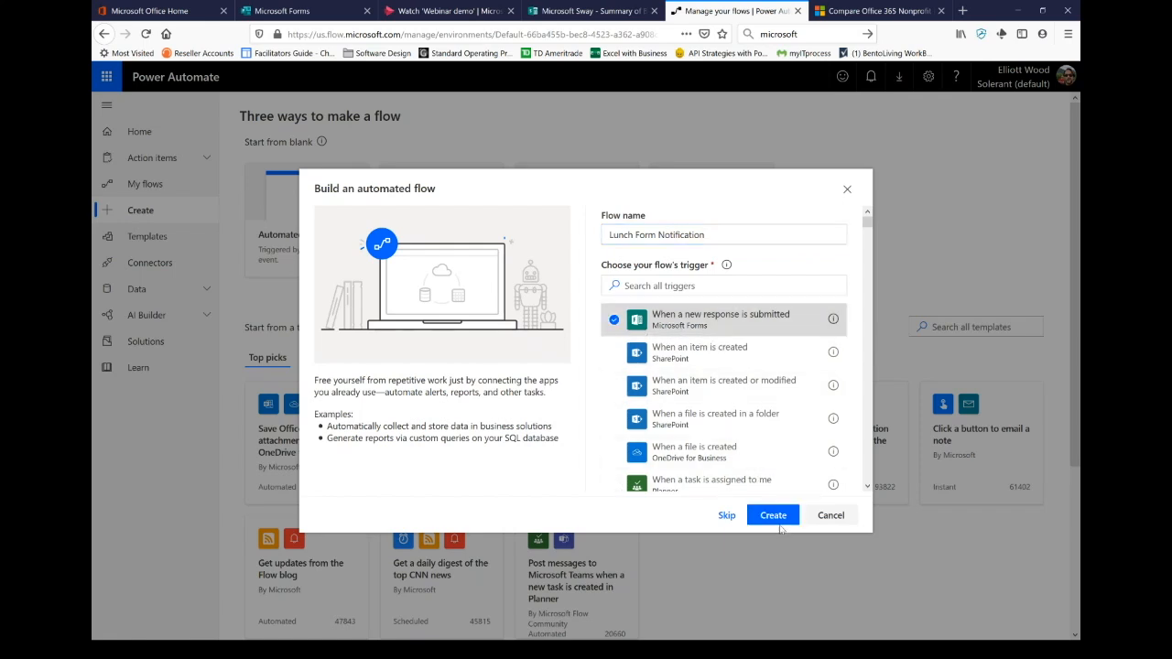
pyautogui.click(773, 516)
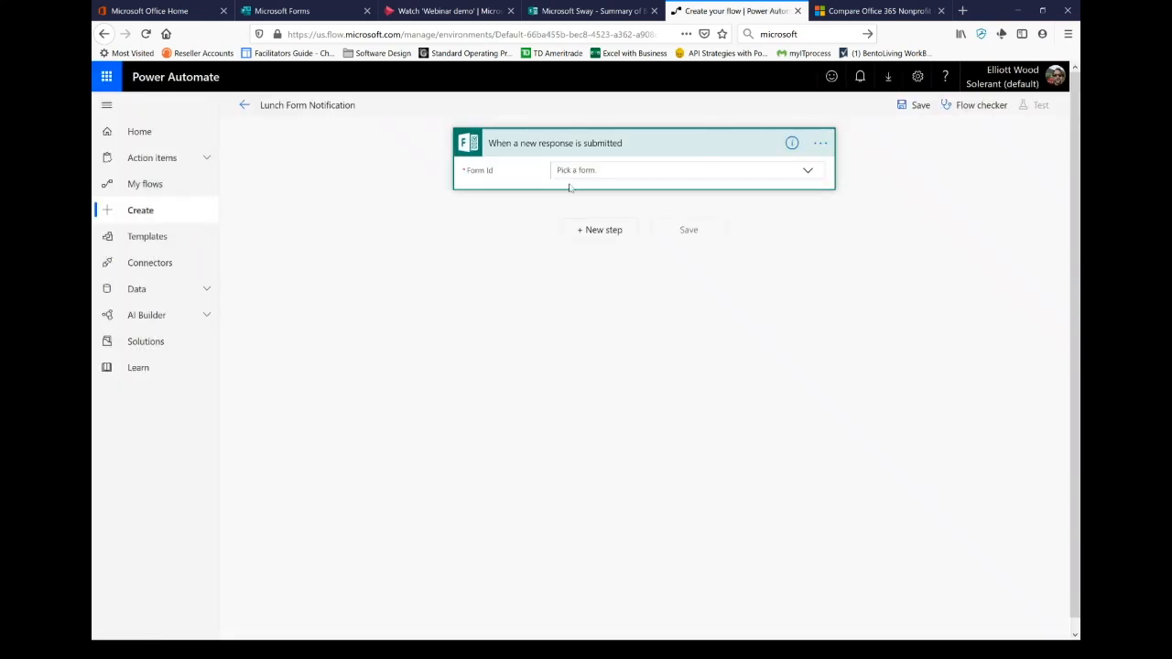
# Step: Set the trigger's Form Id to 'Lunch Sign Up Form - Menu Selections'
pyautogui.click(607, 176)
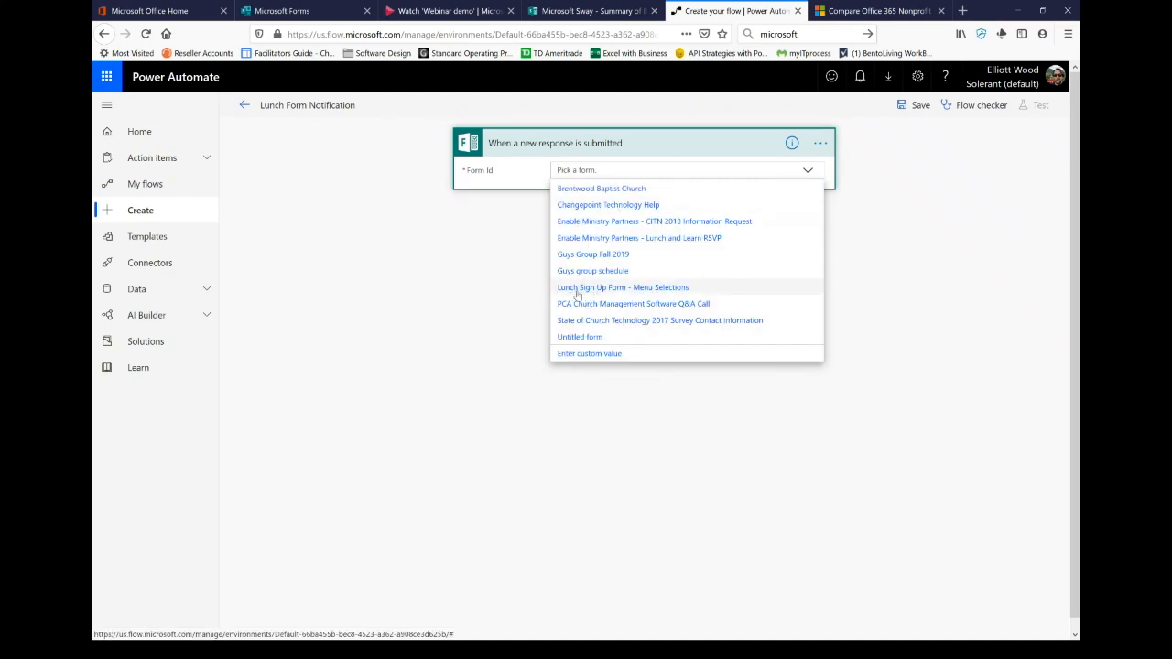
pyautogui.click(578, 289)
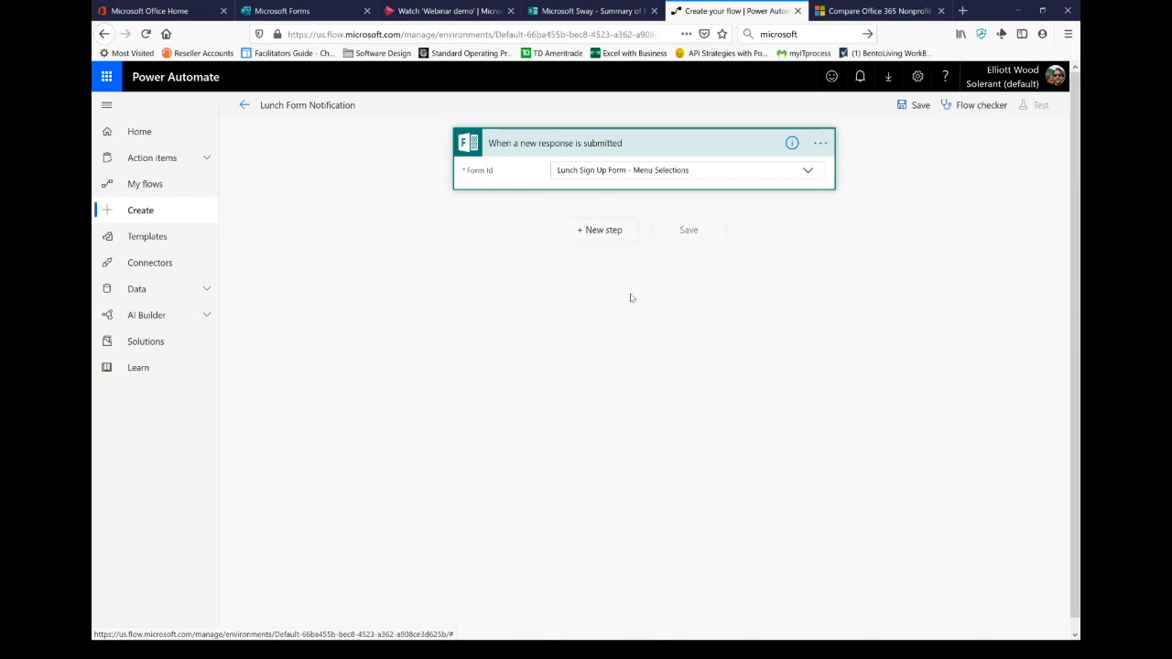
# Step: Add an Office 365 Outlook Send an email (V2) step below the Forms trigger
pyautogui.click(588, 232)
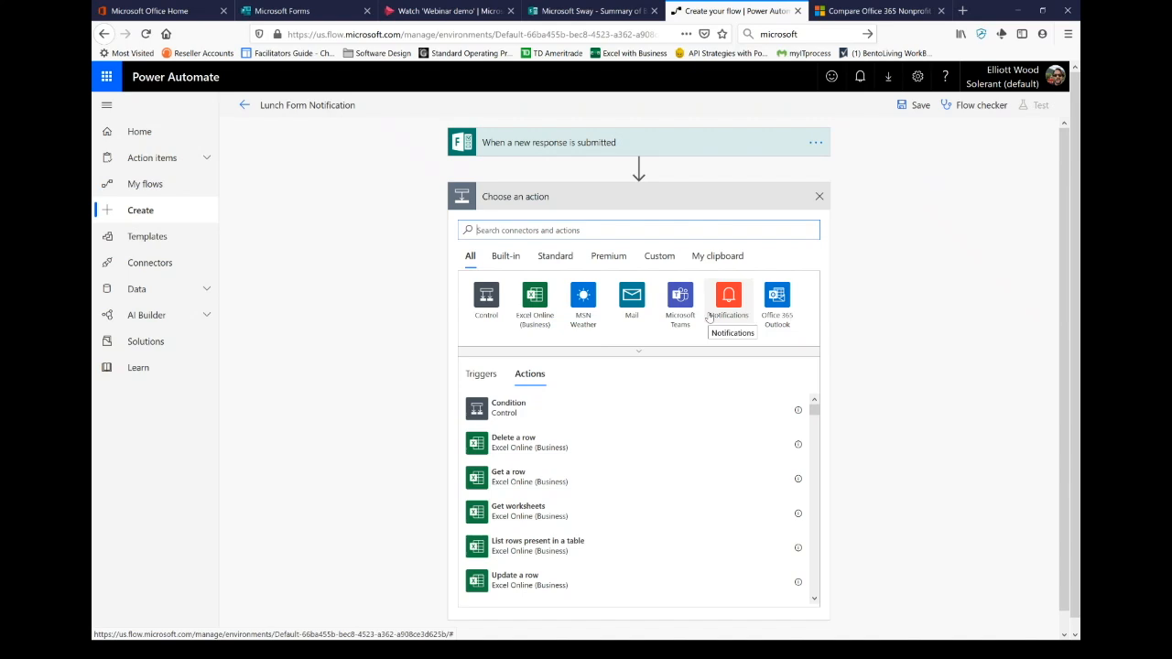
pyautogui.click(776, 304)
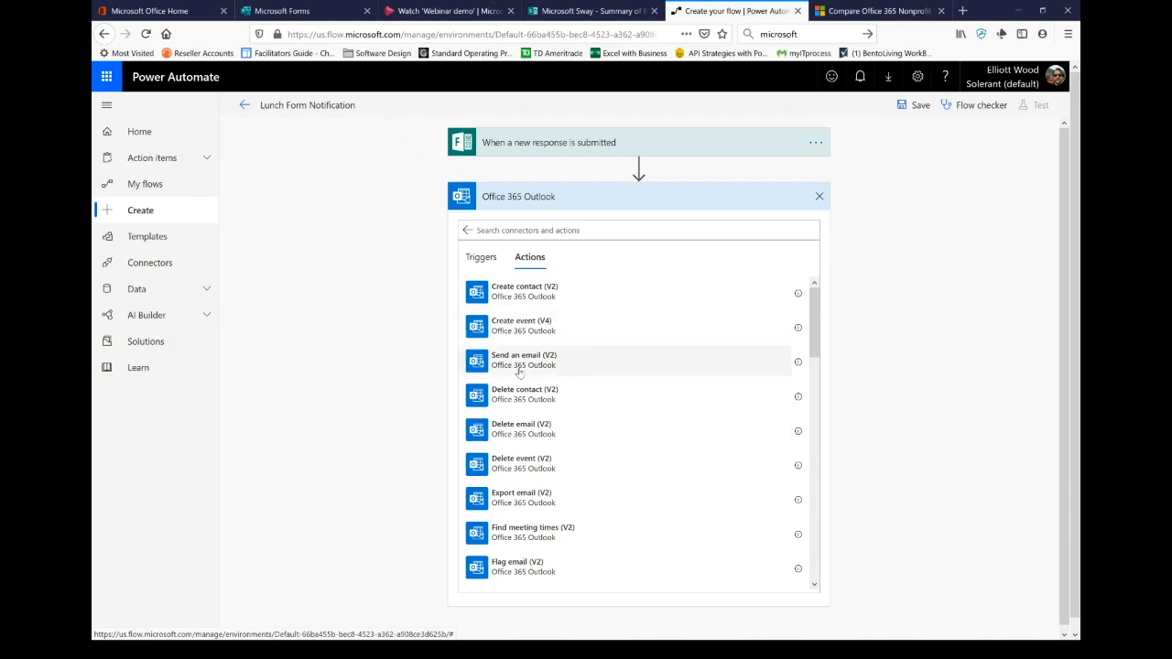
pyautogui.click(565, 368)
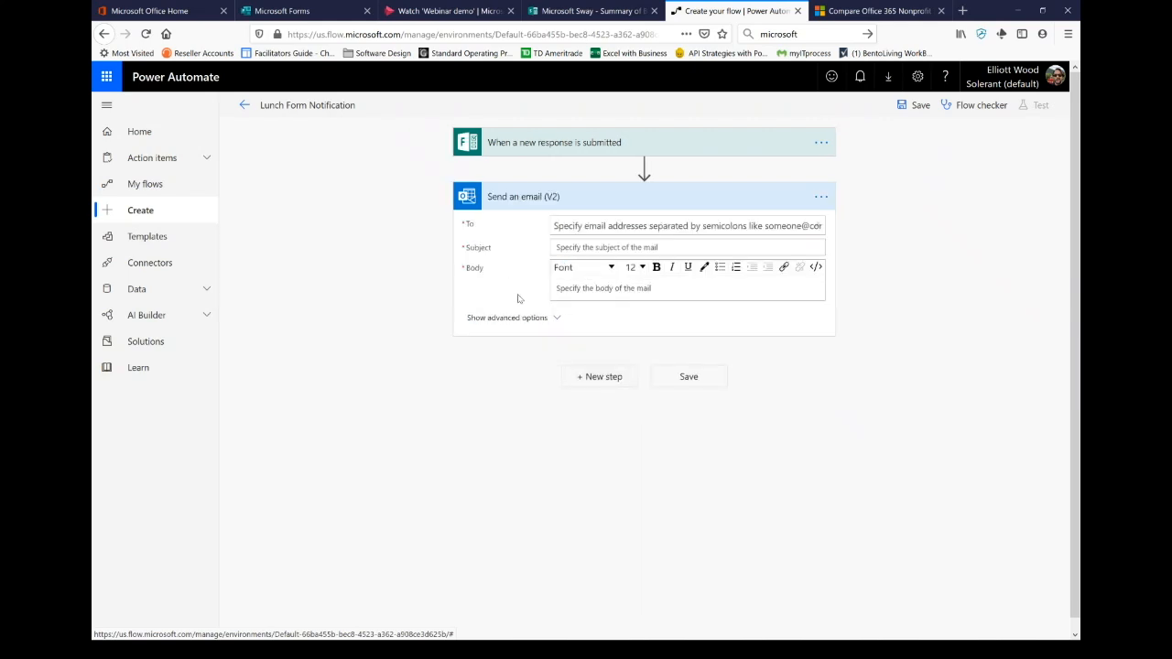
# Step: Give the email subject 'Someone filled out the form', a suggested recipient, body 'Someone has requested lunch', then save
pyautogui.click(602, 248)
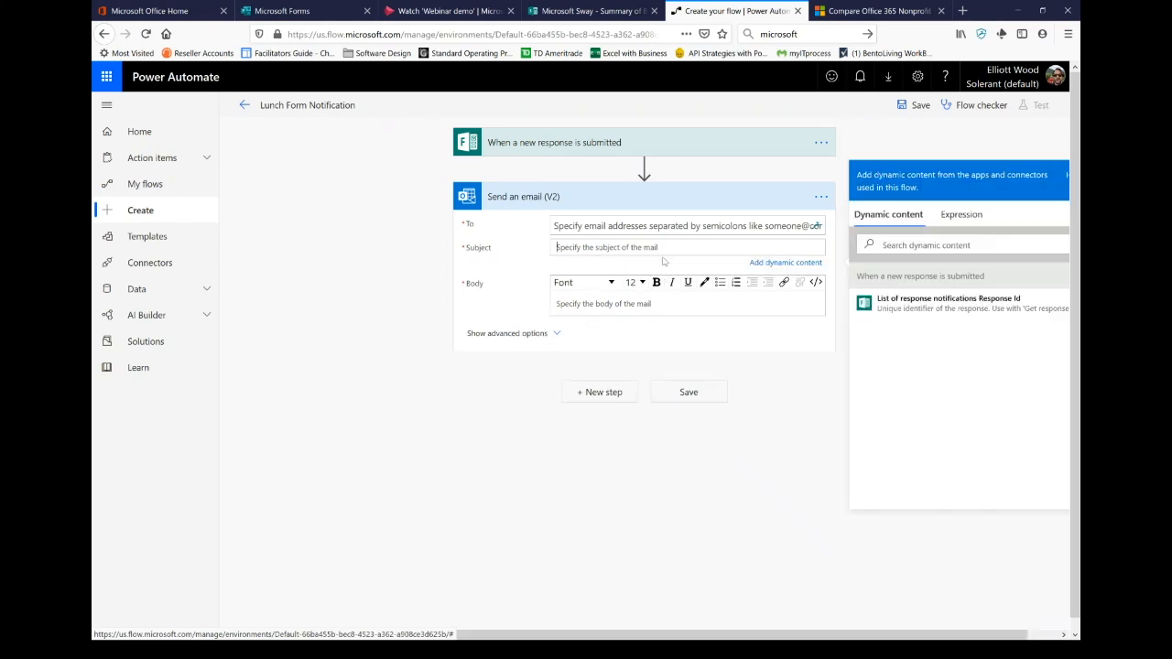
pyautogui.write('Someone ')
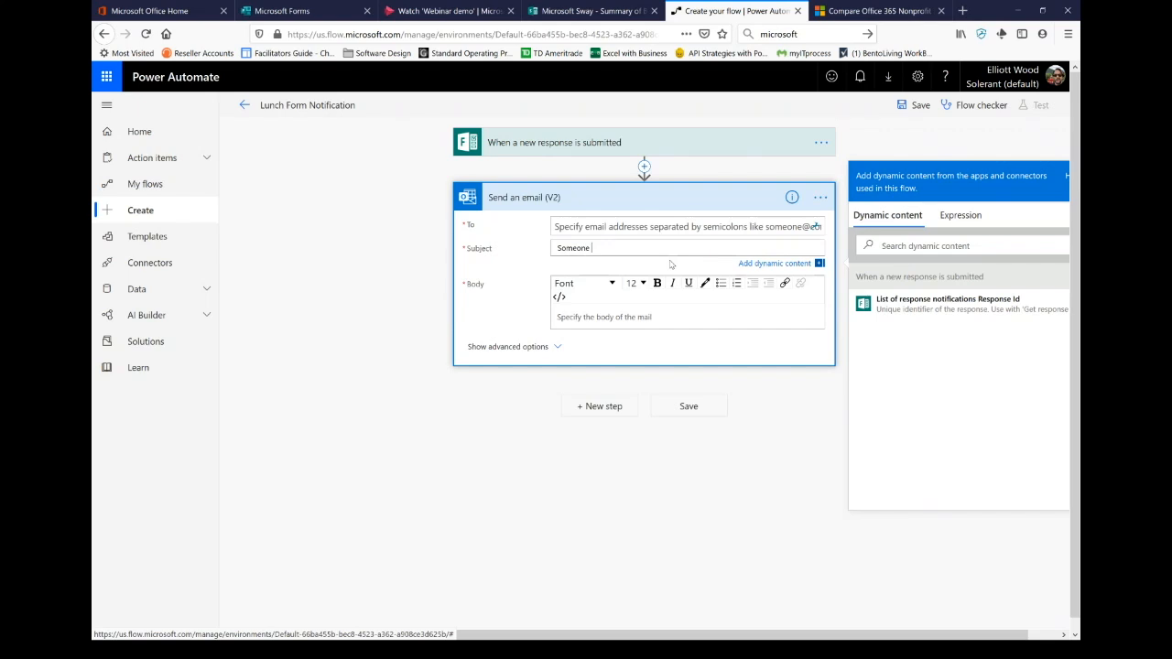
pyautogui.write('filled out the form')
pyautogui.click(646, 227)
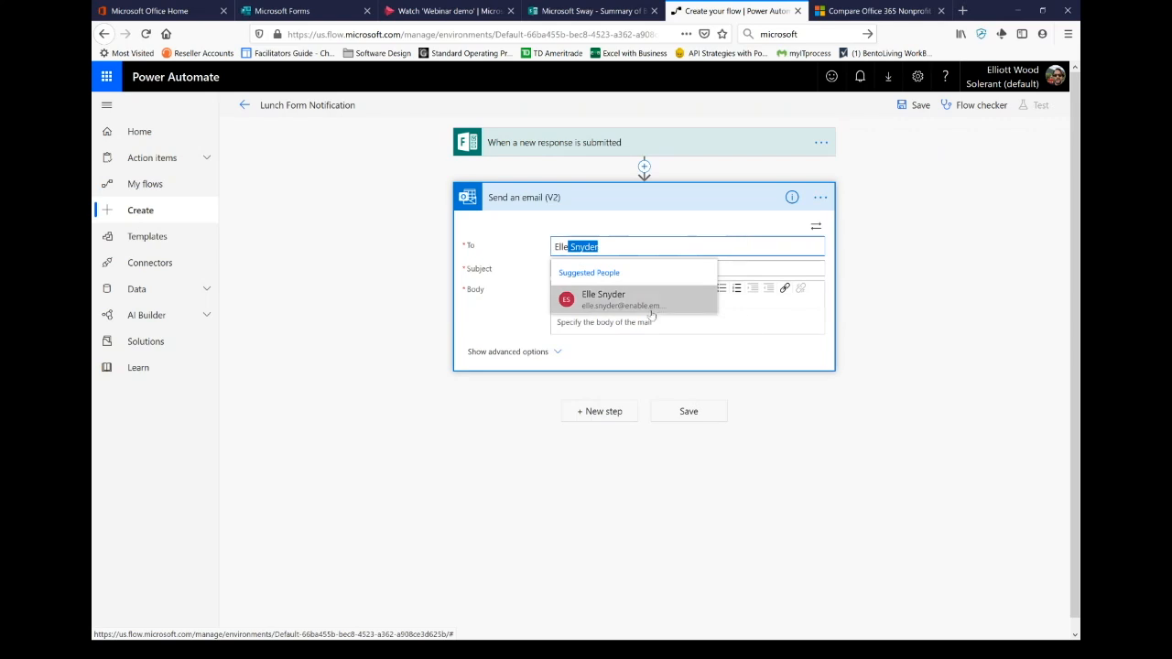
pyautogui.click(625, 304)
pyautogui.click(593, 322)
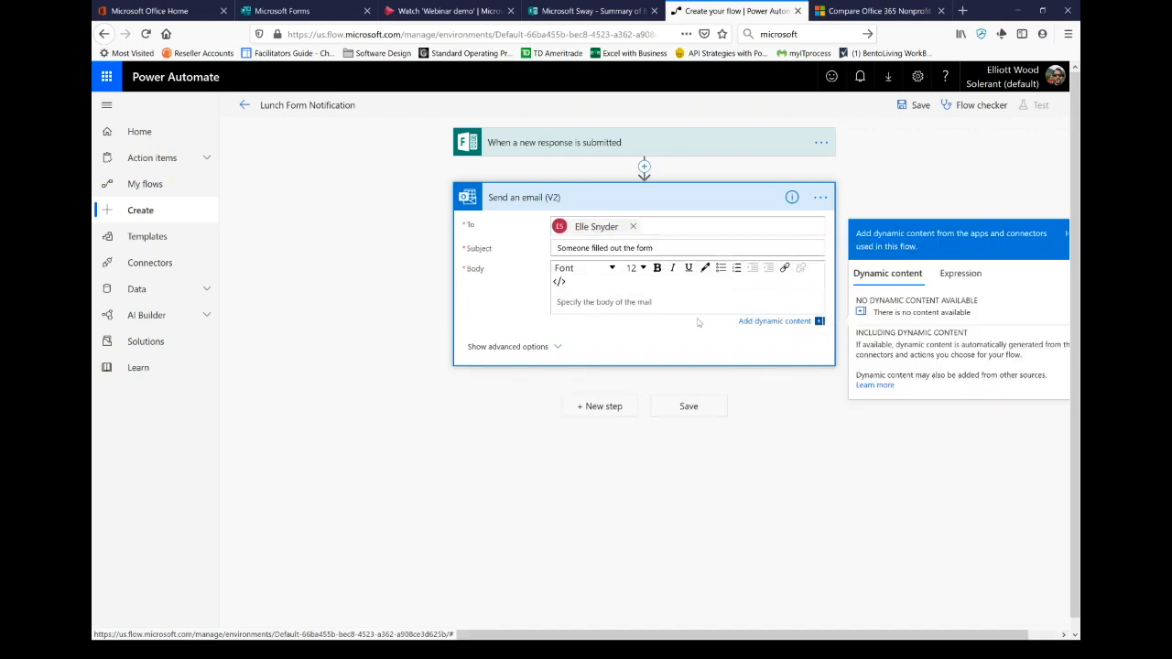
pyautogui.write('Someone has requested lunch.')
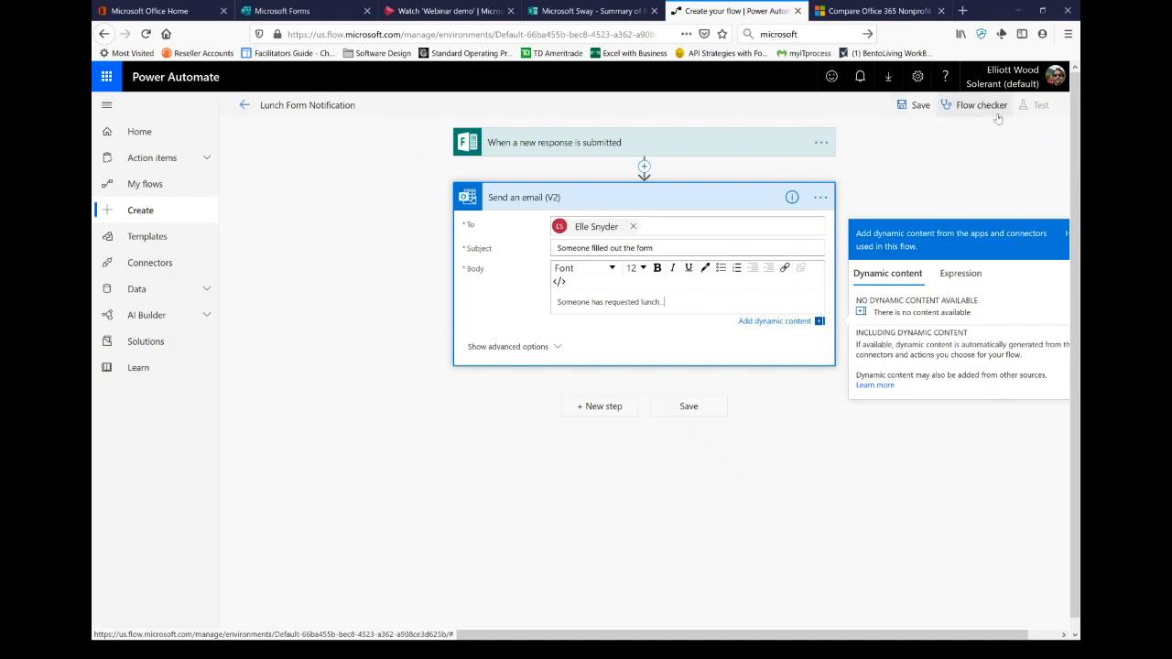
pyautogui.click(691, 406)
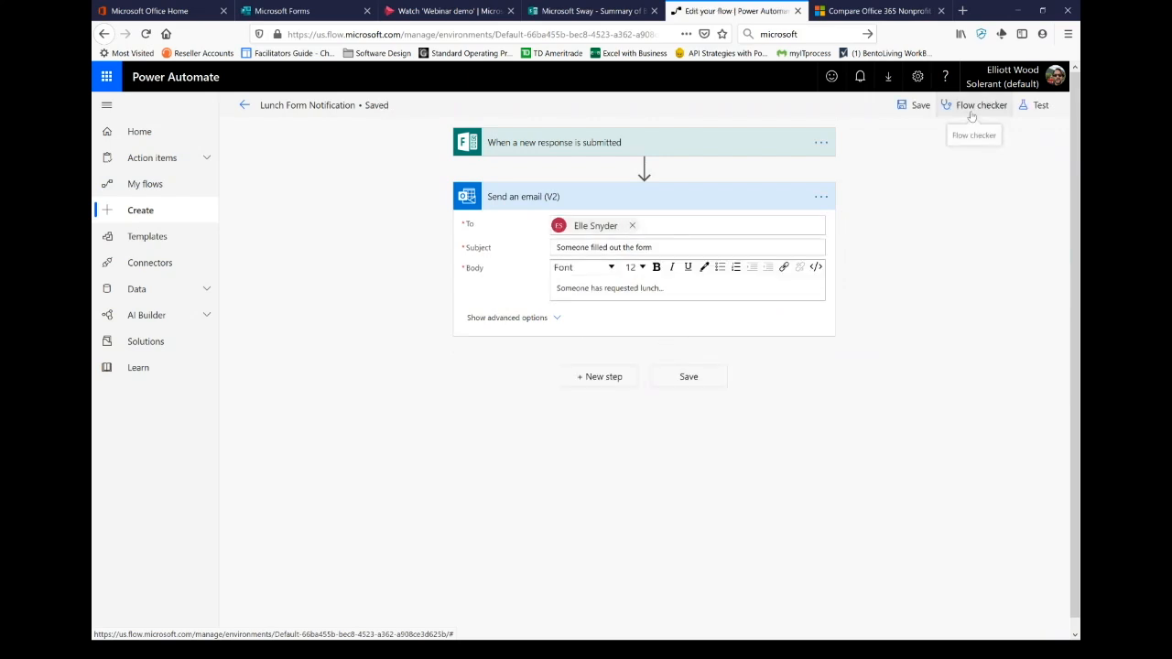
# Step: Run the flow checker, then add a second recipient to the notification email
pyautogui.click(975, 106)
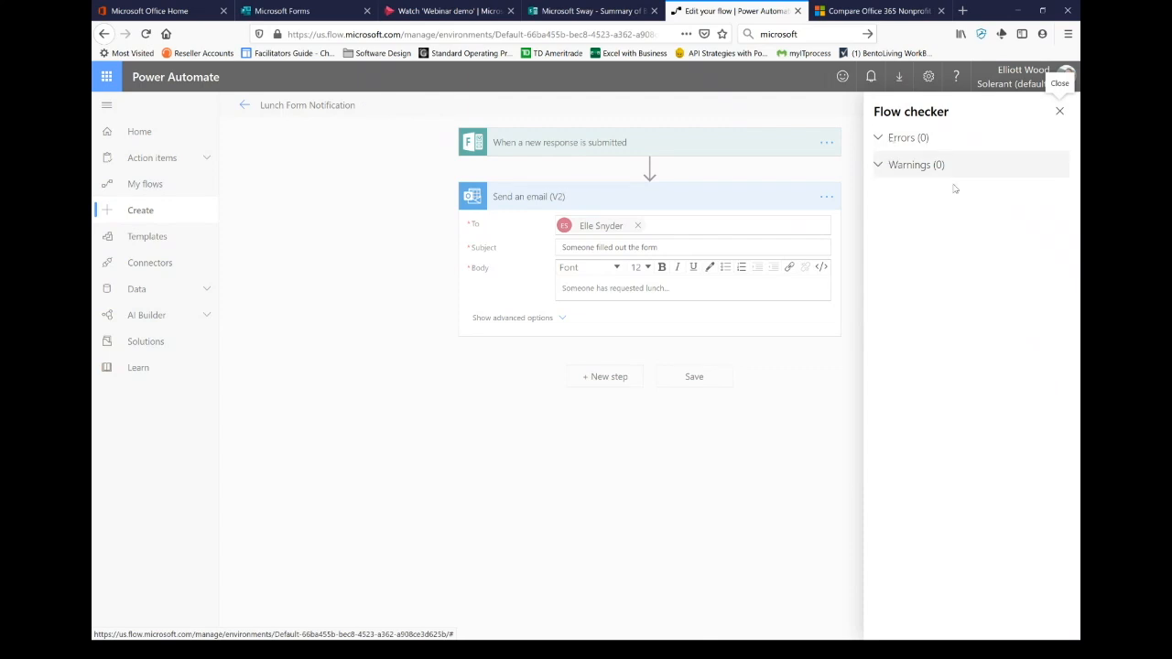
pyautogui.click(1059, 112)
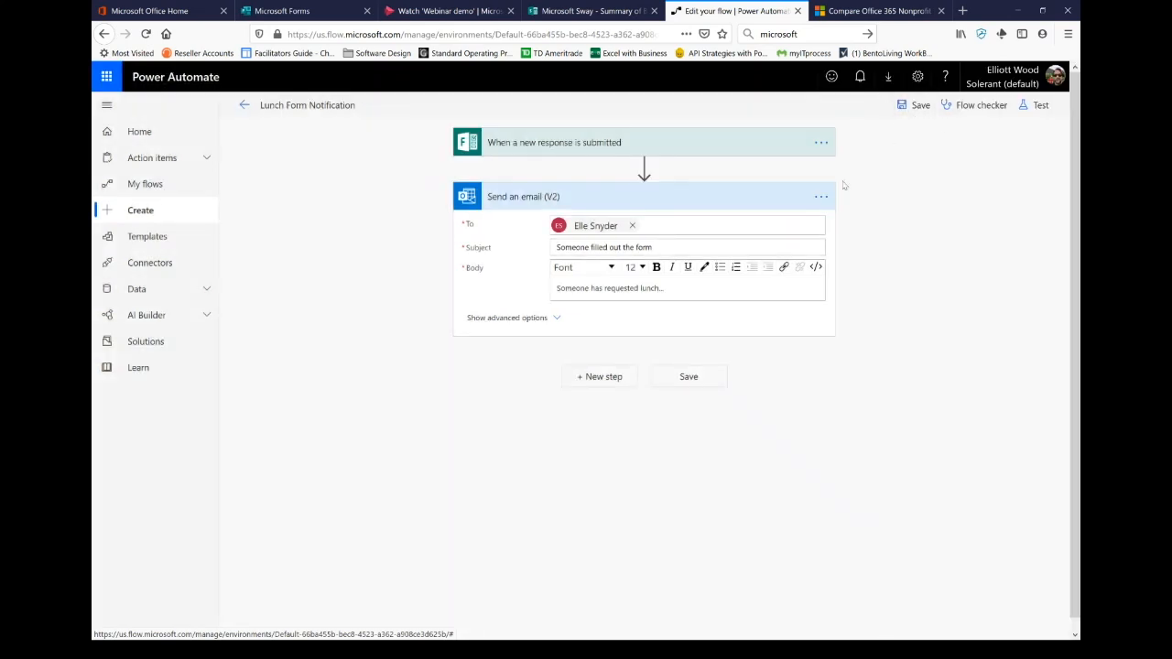
pyautogui.click(660, 227)
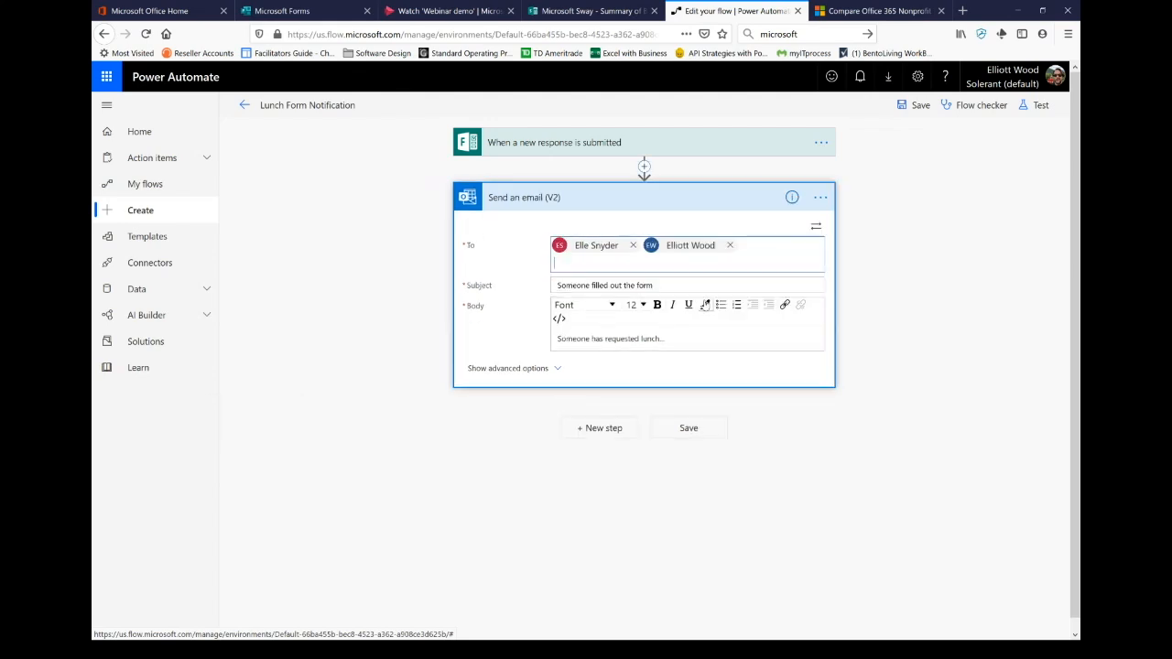
pyautogui.click(678, 428)
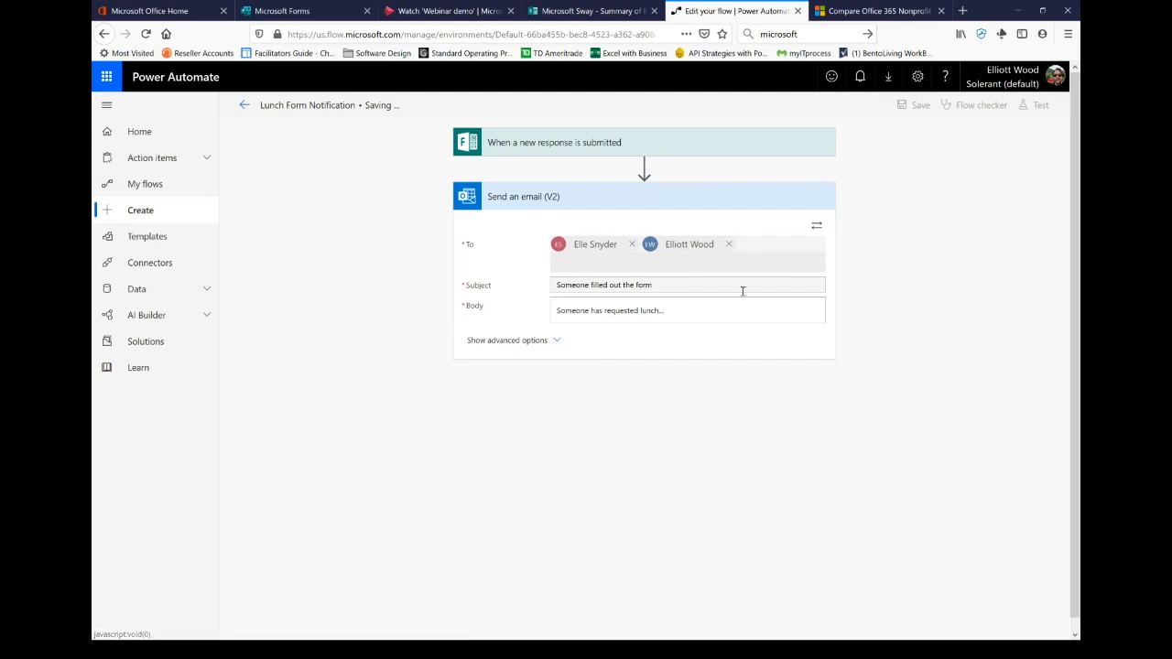
# Step: Save the flow, exit the editor to the flows list, and switch to the lunch form tab
pyautogui.click(920, 115)
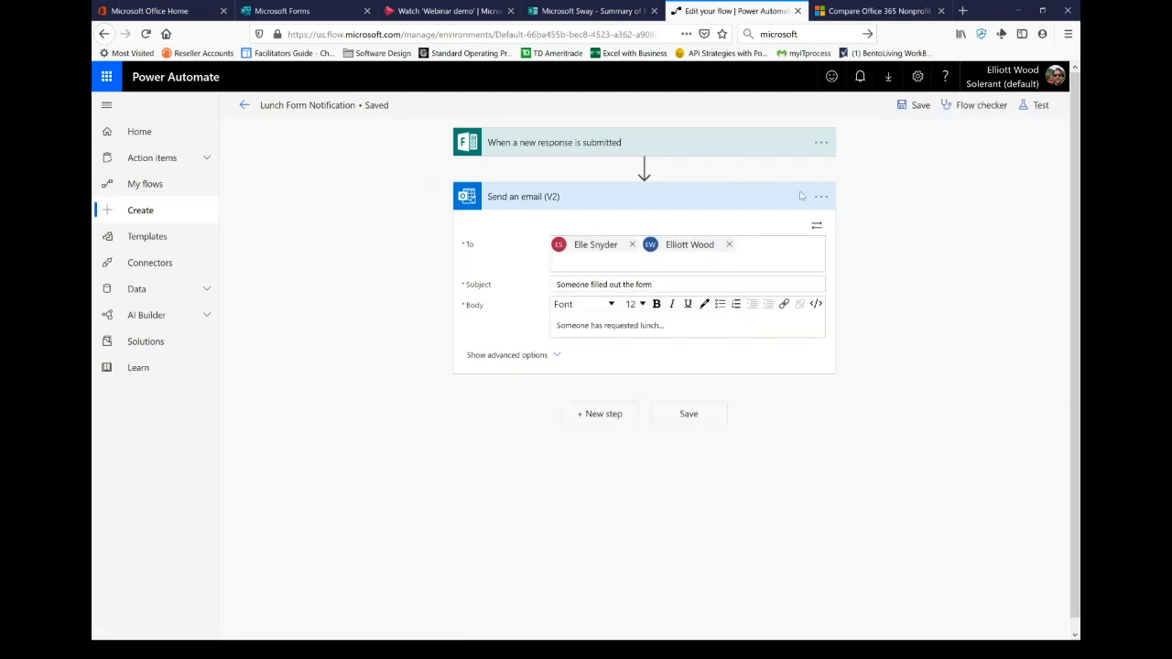
pyautogui.click(245, 108)
pyautogui.click(620, 298)
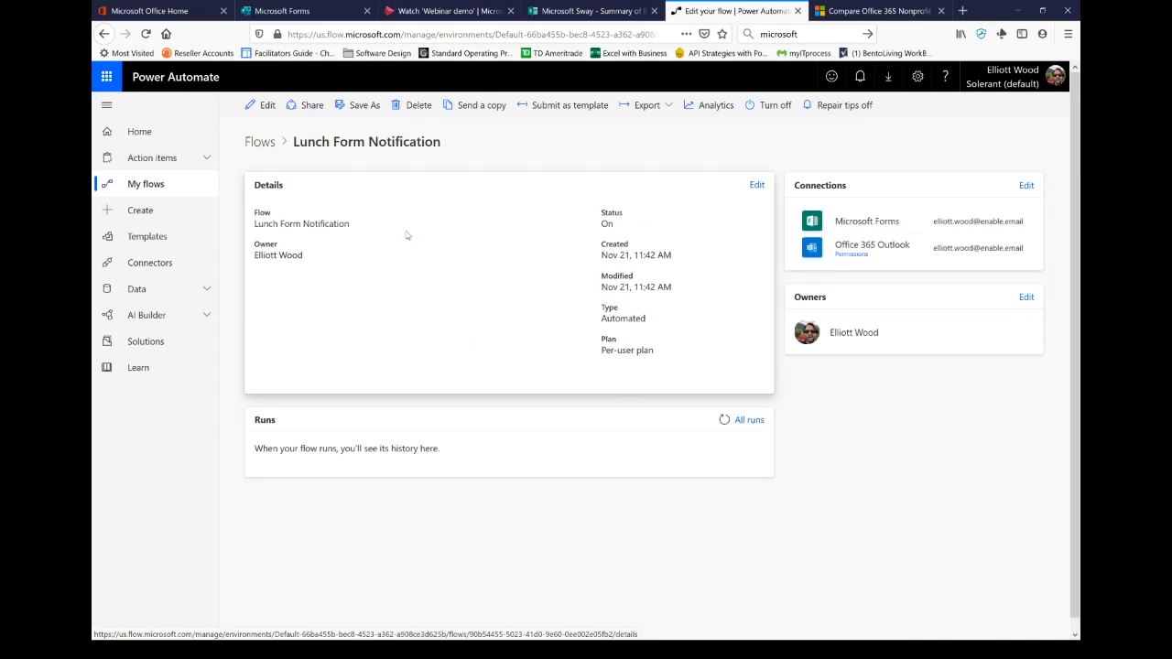
pyautogui.click(261, 142)
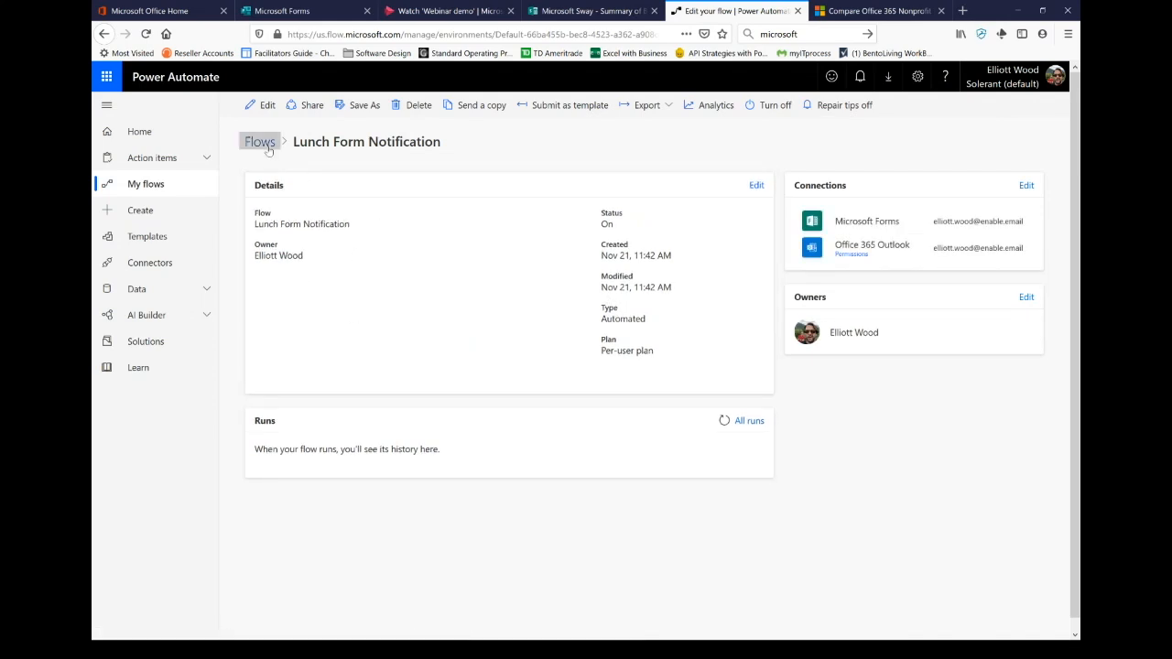
pyautogui.hotkey('ctrl', '2')
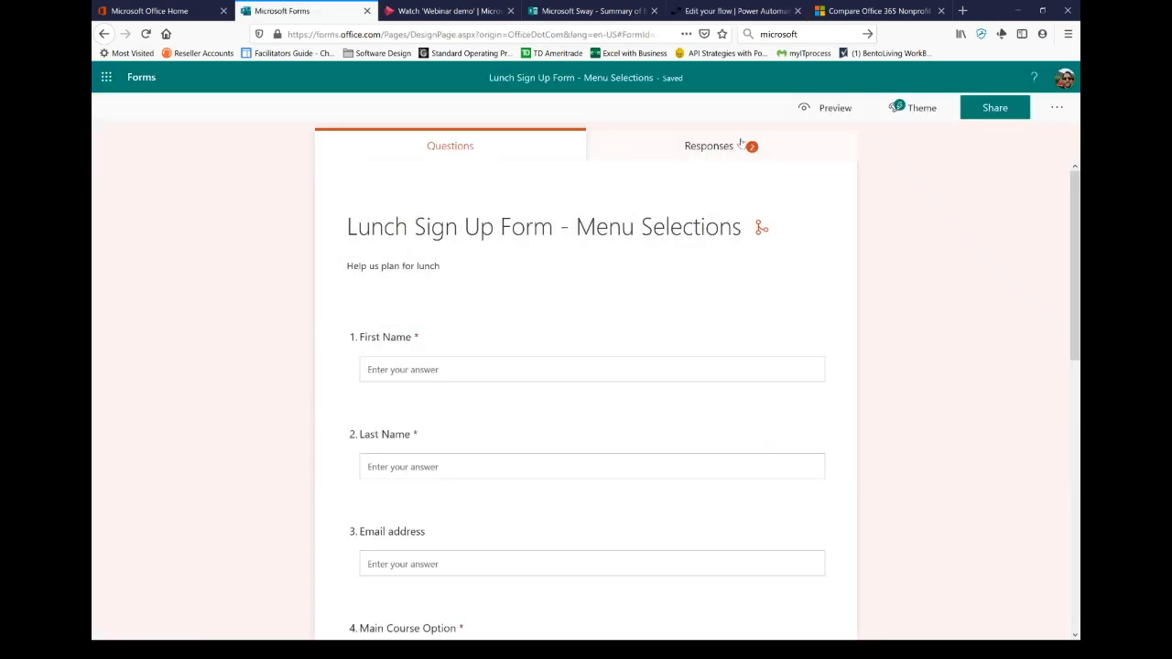
# Step: In the form preview, enter the respondent's first name, last name and e-mail address
pyautogui.click(829, 109)
pyautogui.click(426, 319)
pyautogui.press('Tab')
pyautogui.press('Tab')
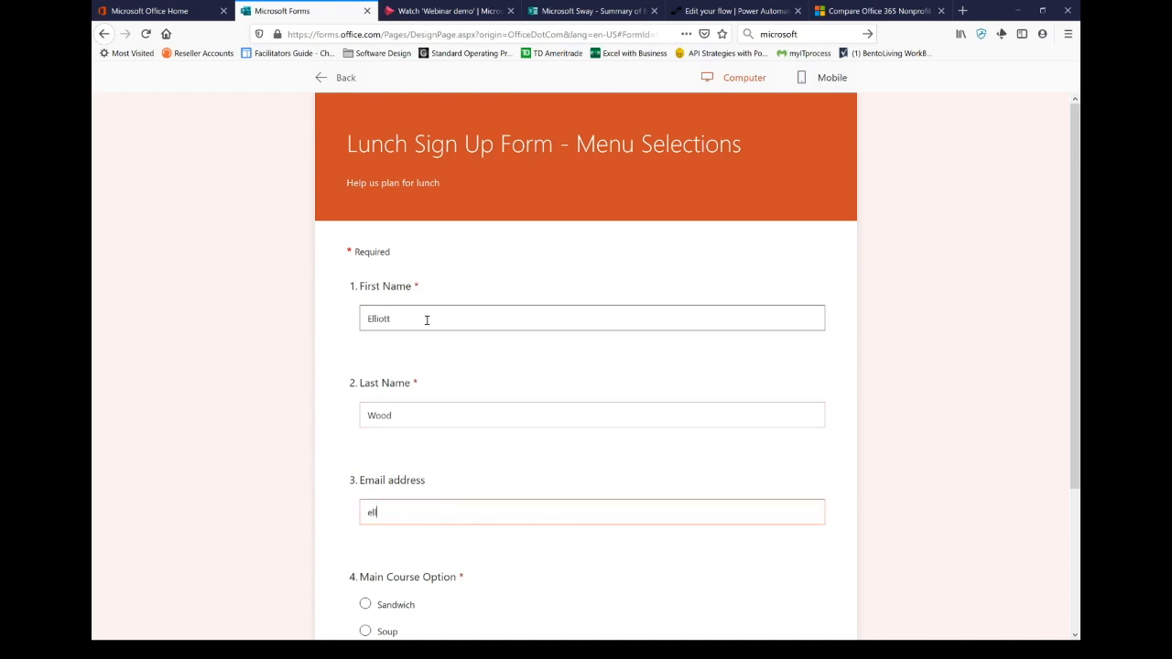
# Step: Choose Sandwich, Roast Beef, Light Mayo and Light Pickles, rate four stars, and submit
pyautogui.press('Tab')
pyautogui.scroll(-2, 499, 265)
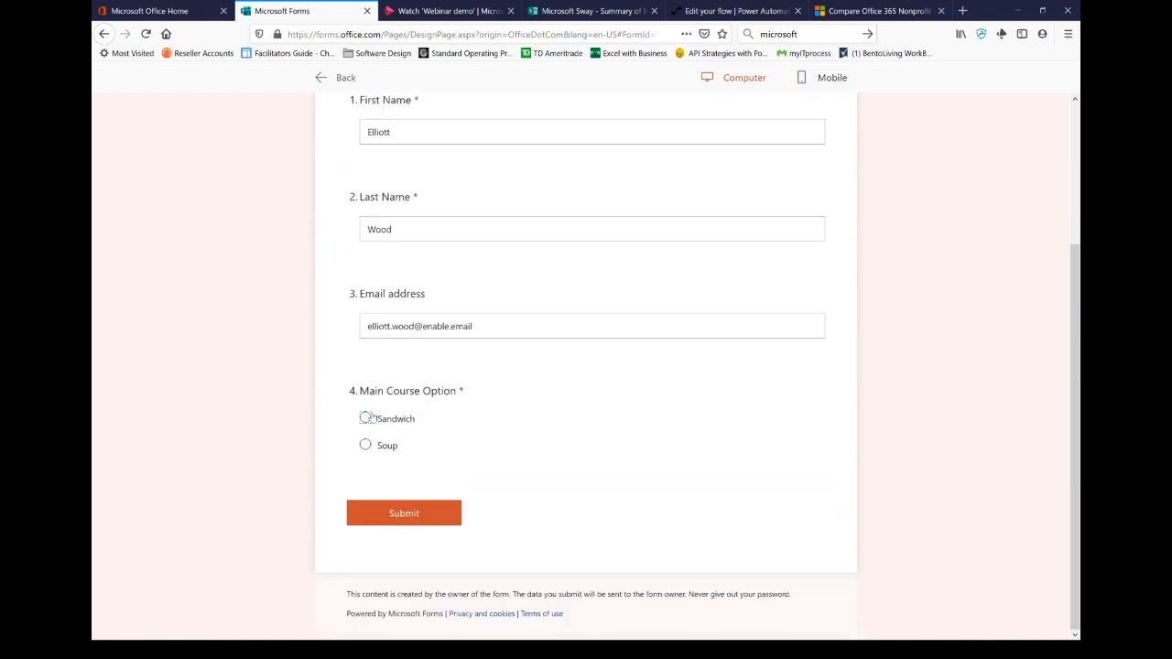
pyautogui.press('space')
pyautogui.scroll(-1, 499, 400)
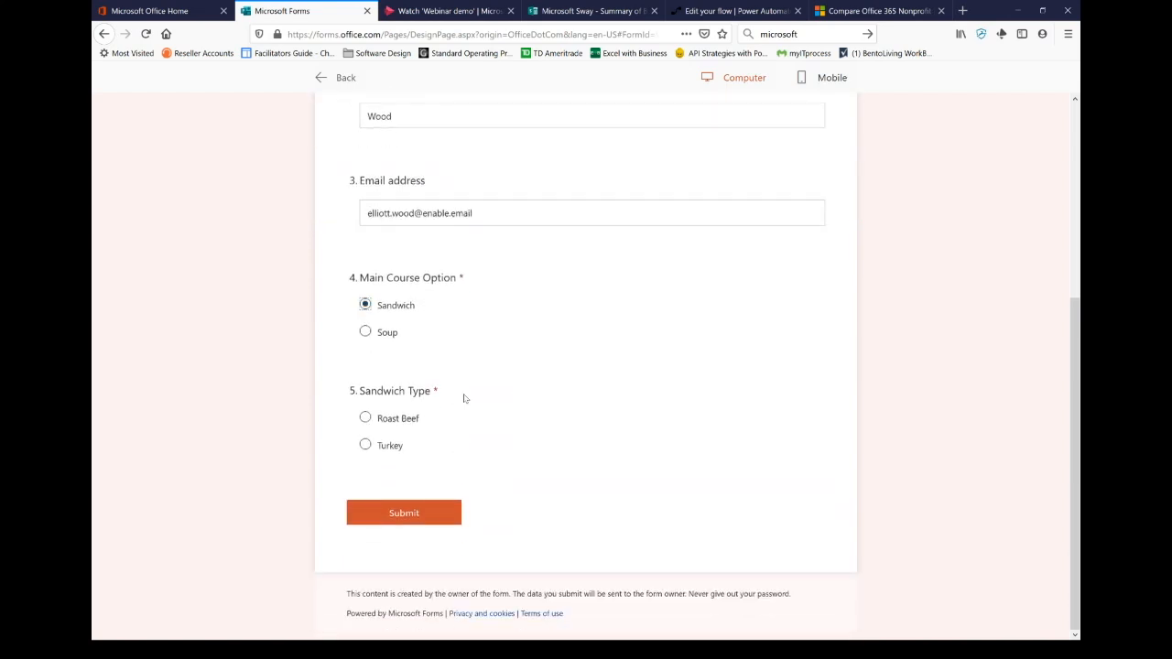
pyautogui.click(369, 421)
pyautogui.scroll(-2, 543, 403)
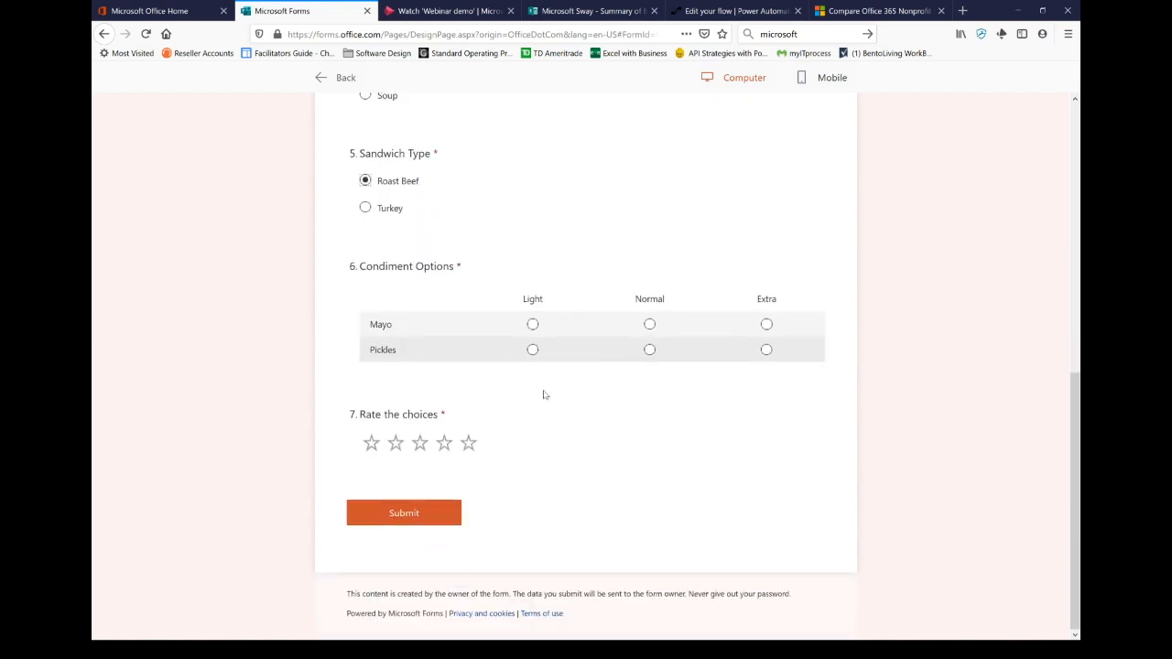
pyautogui.click(532, 324)
pyautogui.click(532, 349)
pyautogui.click(444, 444)
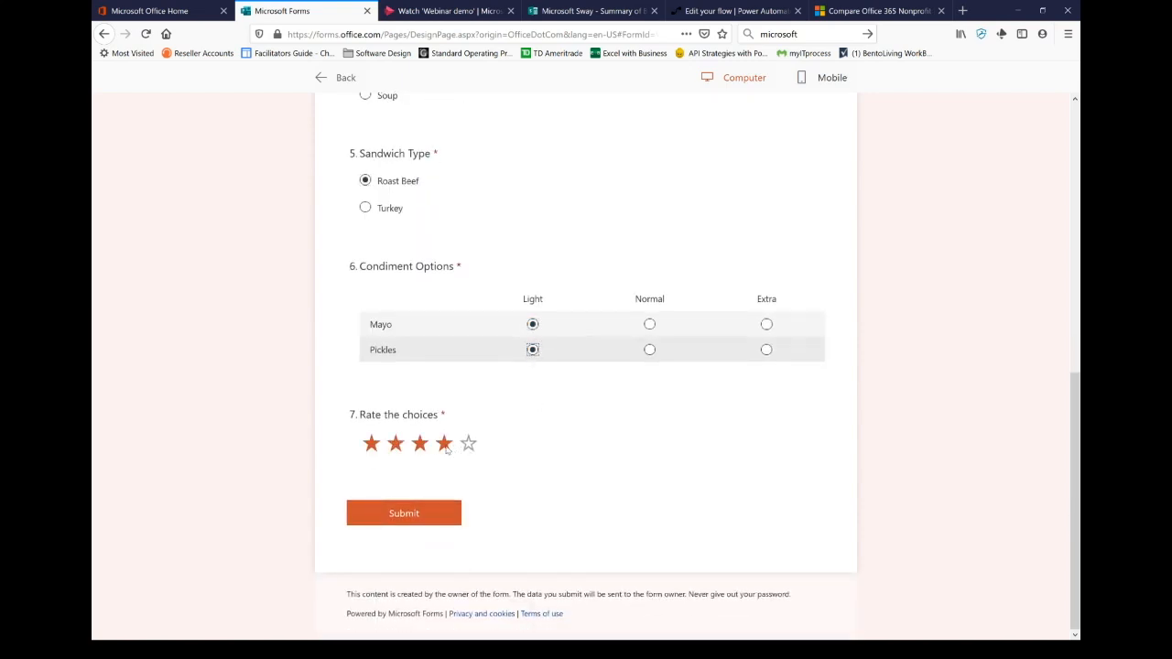
pyautogui.click(403, 512)
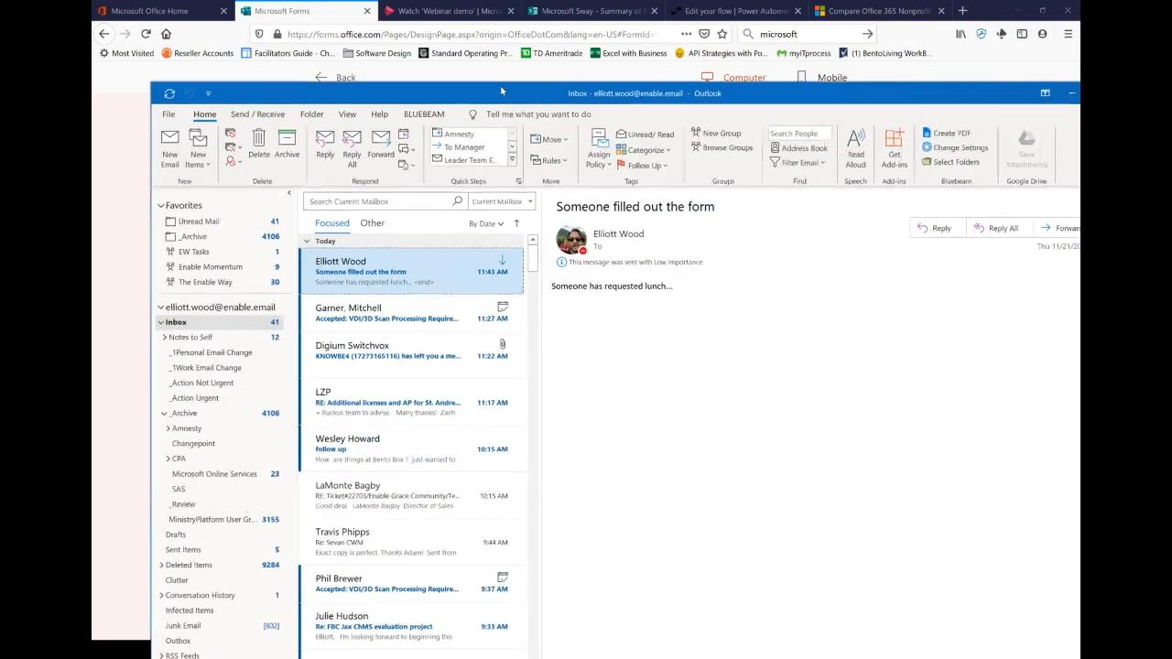
# Step: Drag the Outlook window into view to check for the new notification emails
pyautogui.moveTo(501, 91); pyautogui.dragTo(481, 76)
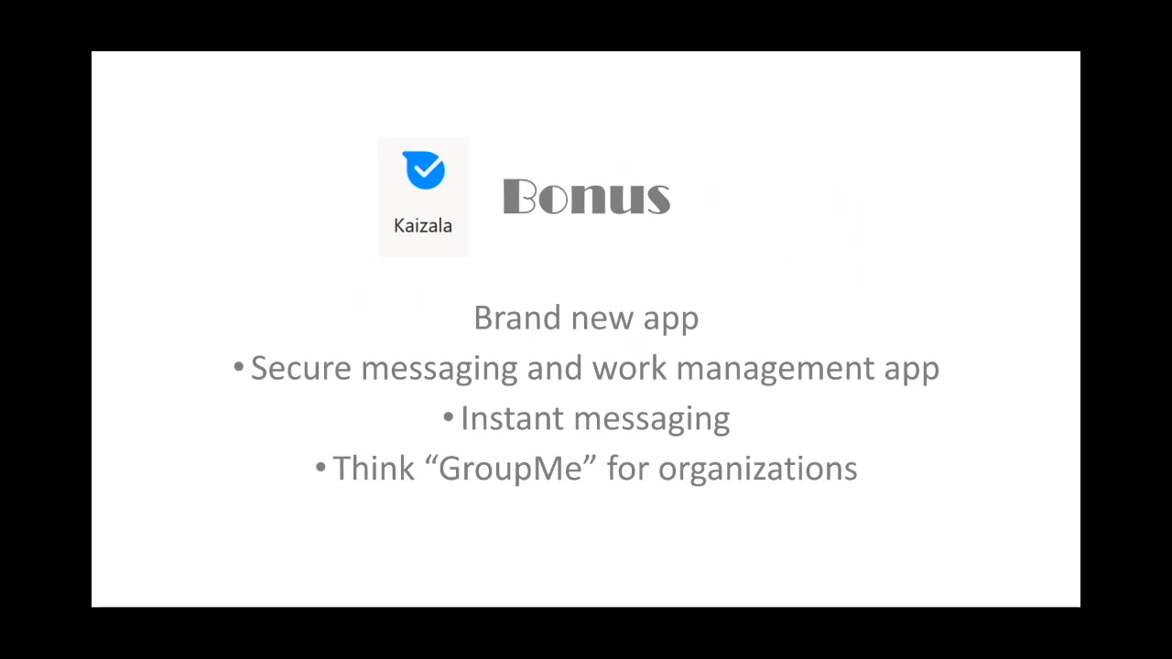
# Step: Switch from the slideshow back to the Firefox window showing the form's Thanks page
pyautogui.hotkey('alt', 'Tab')
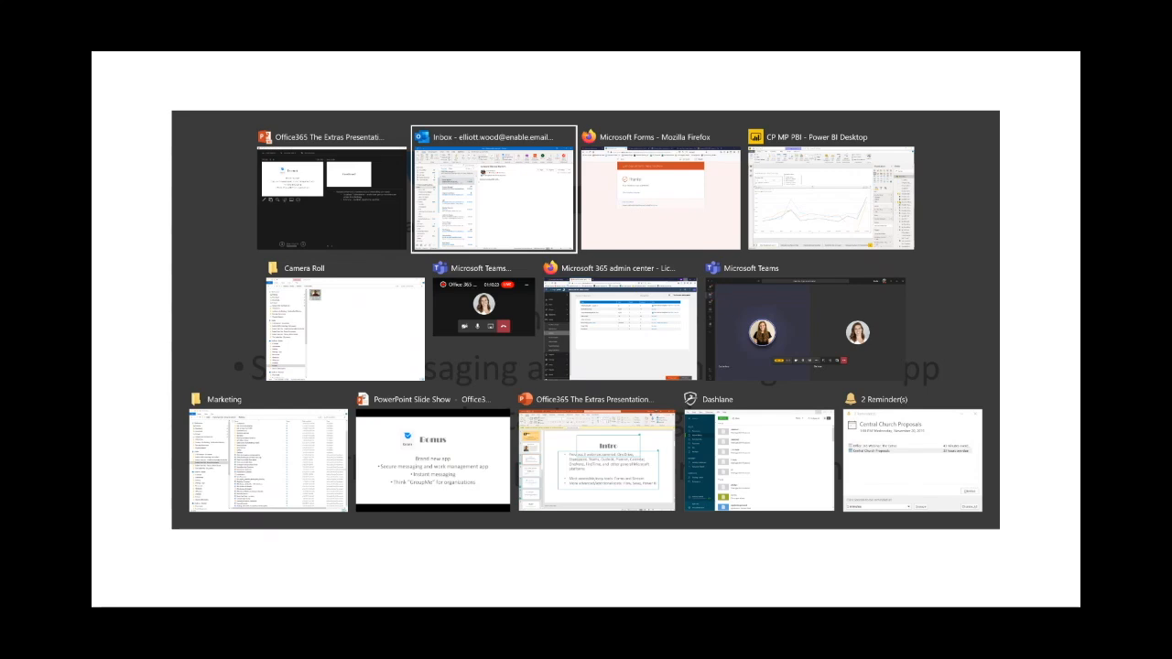
pyautogui.hotkey('alt', 'Tab')
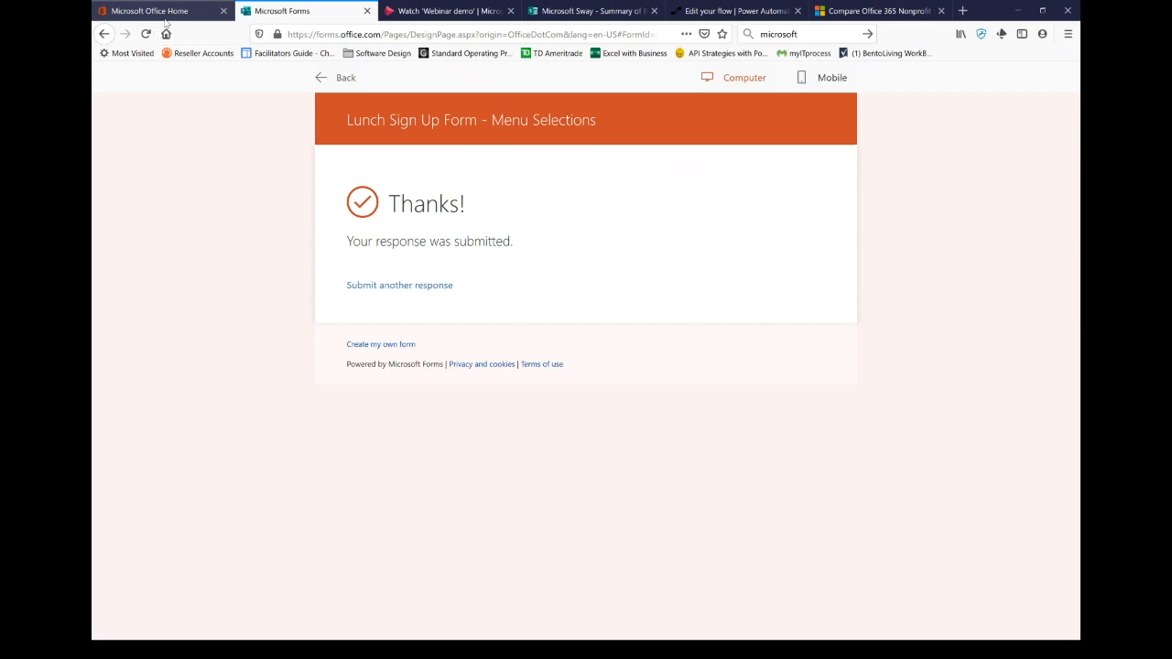
# Step: From the Microsoft Office Home page, launch Kaizala through the All apps list
pyautogui.click(156, 13)
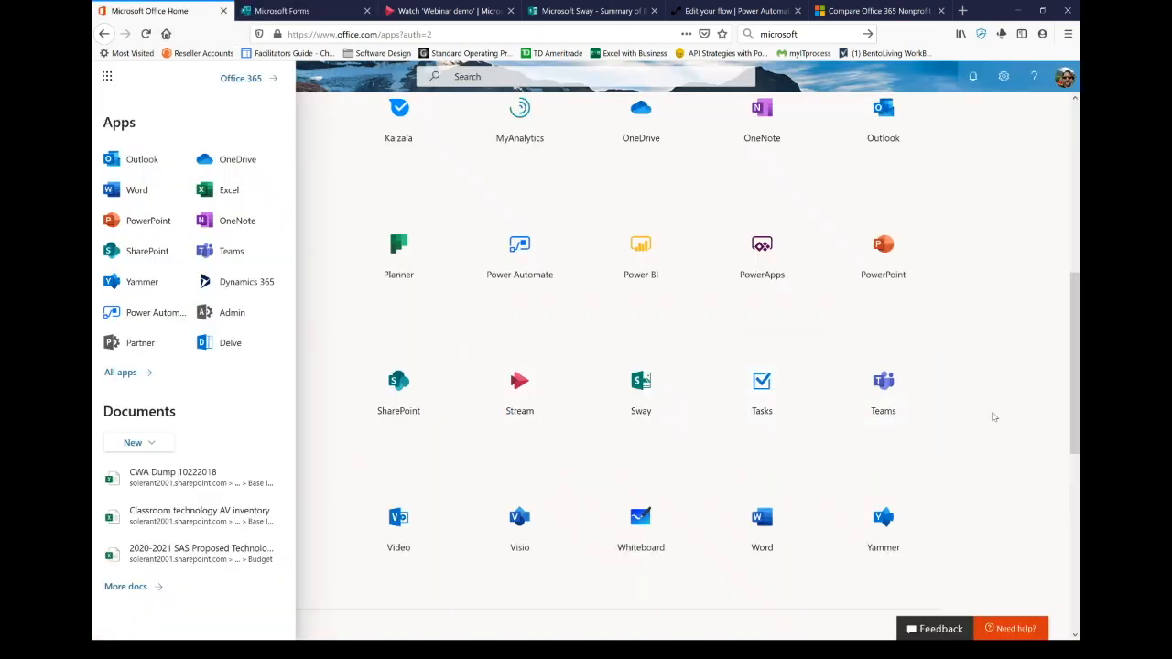
pyautogui.scroll(-3, 994, 416)
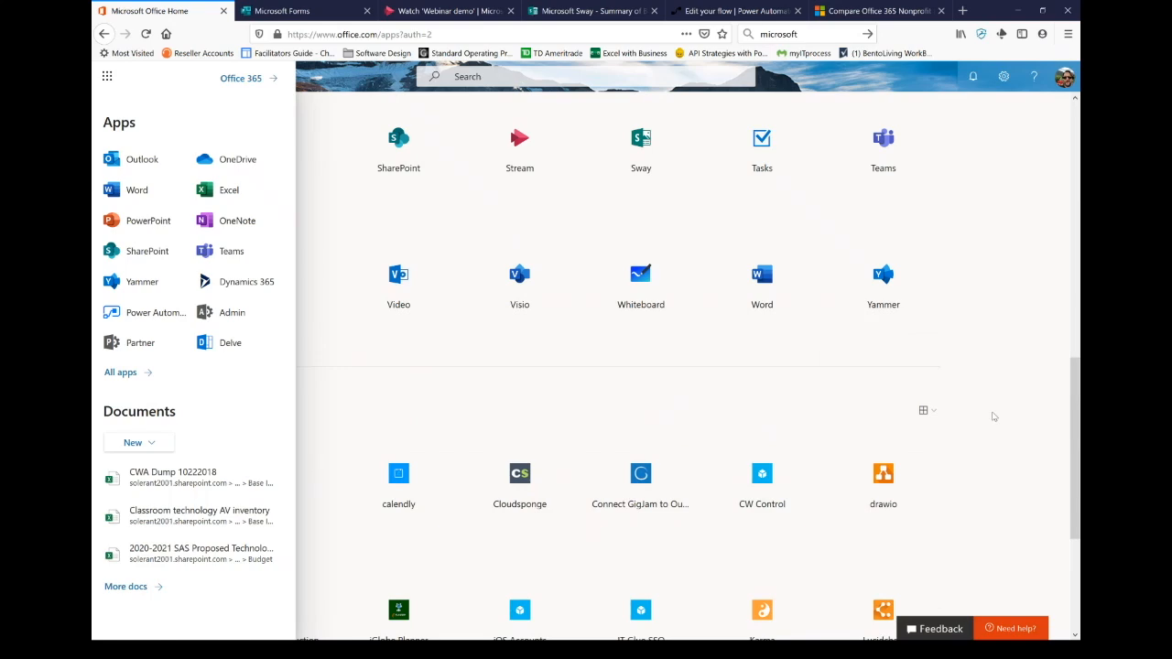
pyautogui.scroll(6, 994, 416)
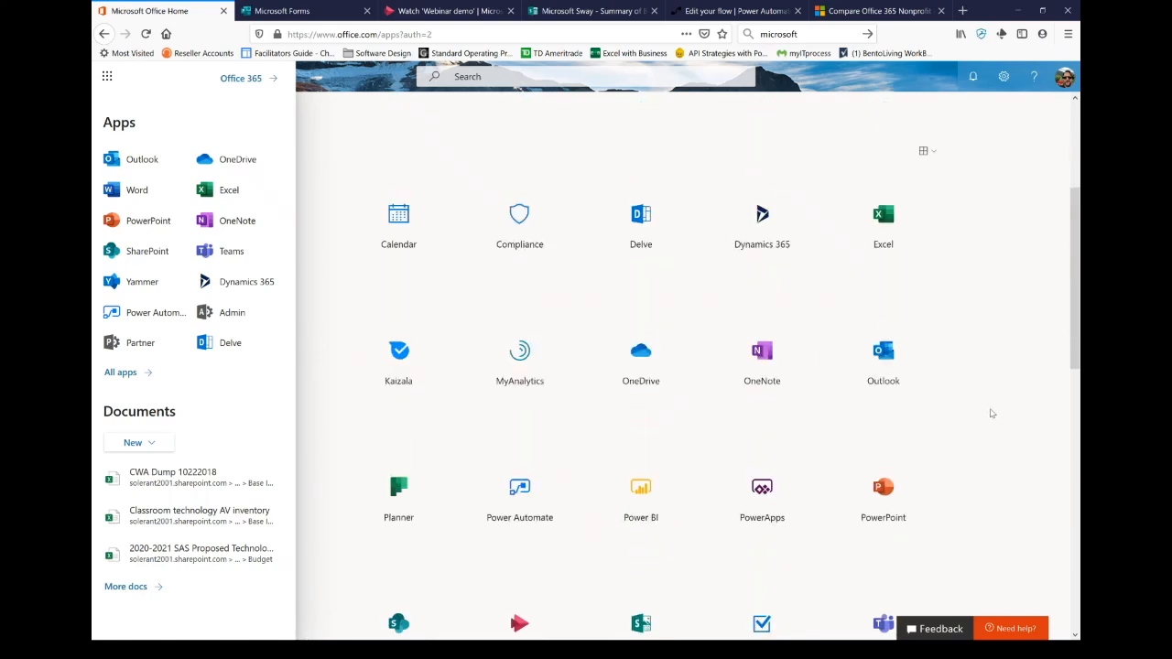
pyautogui.scroll(-7, 991, 414)
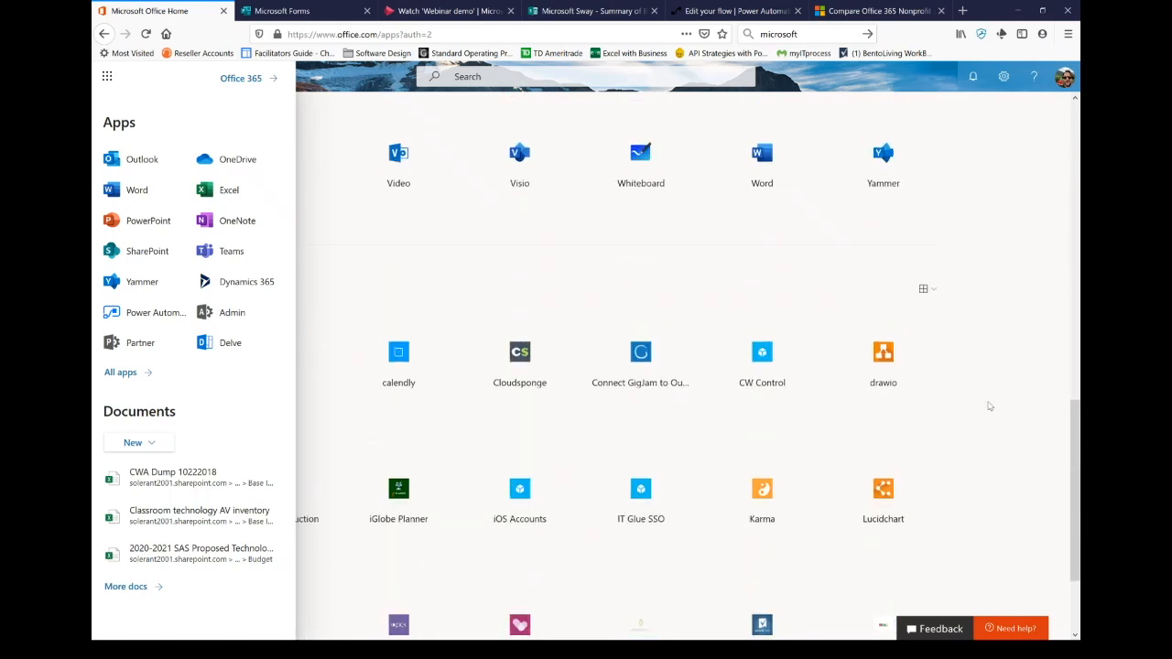
pyautogui.click(120, 372)
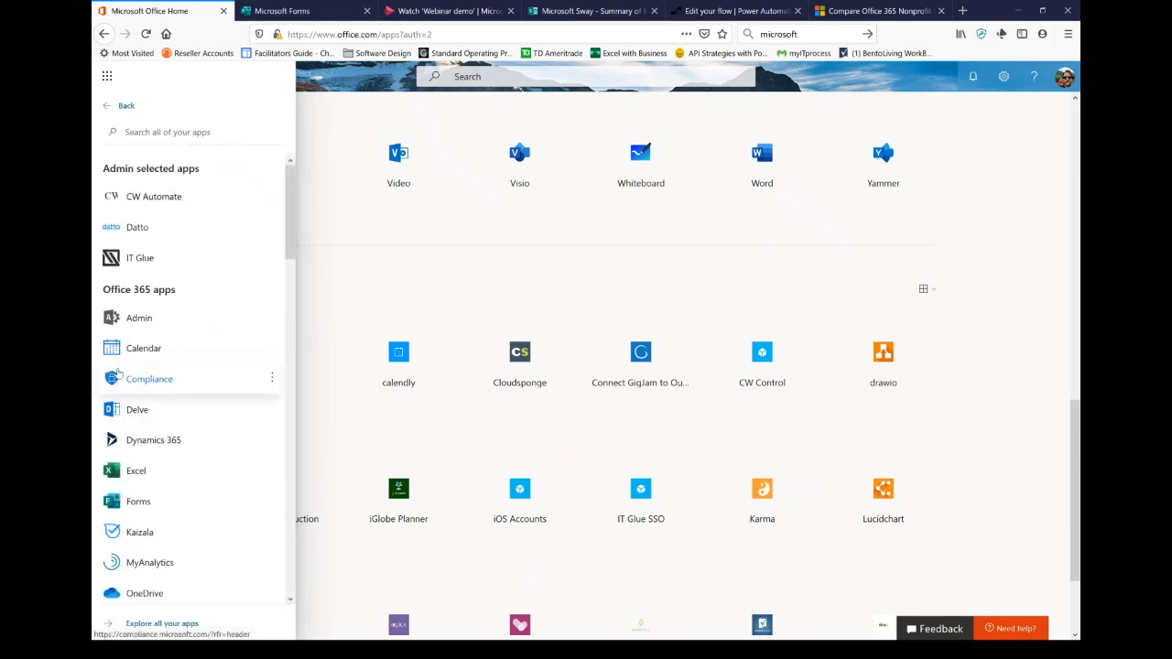
pyautogui.click(131, 541)
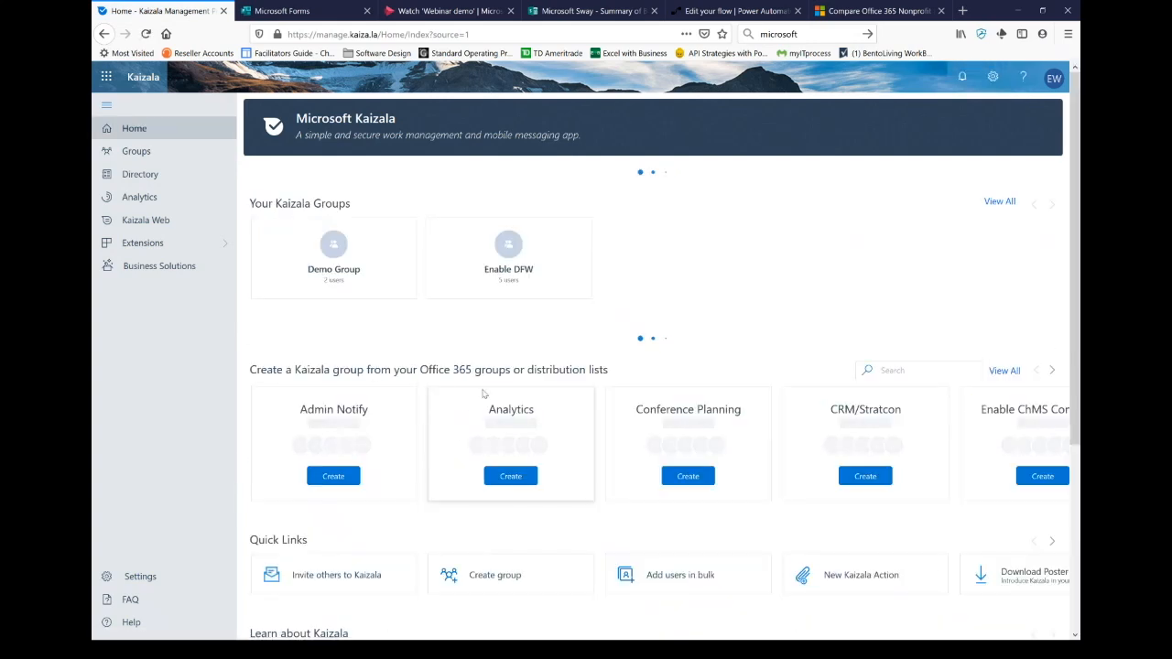
# Step: Scroll the Kaizala groups, minimize the browser, and advance the slideshow to Questions?
pyautogui.scroll(-3, 487, 387)
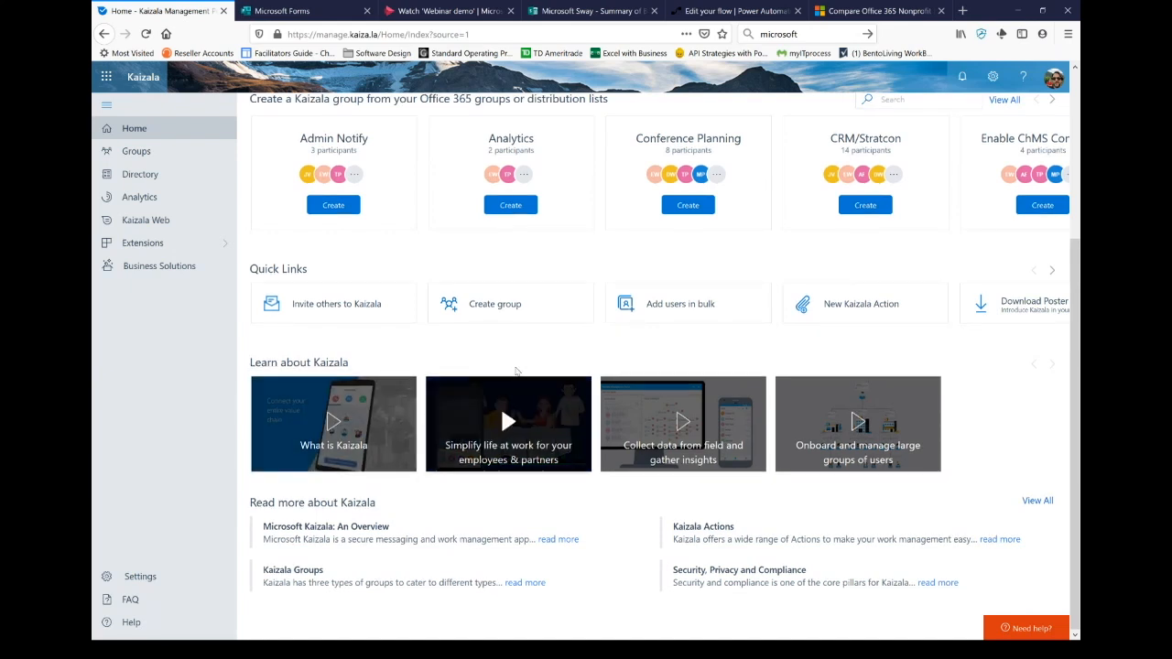
pyautogui.click(1015, 12)
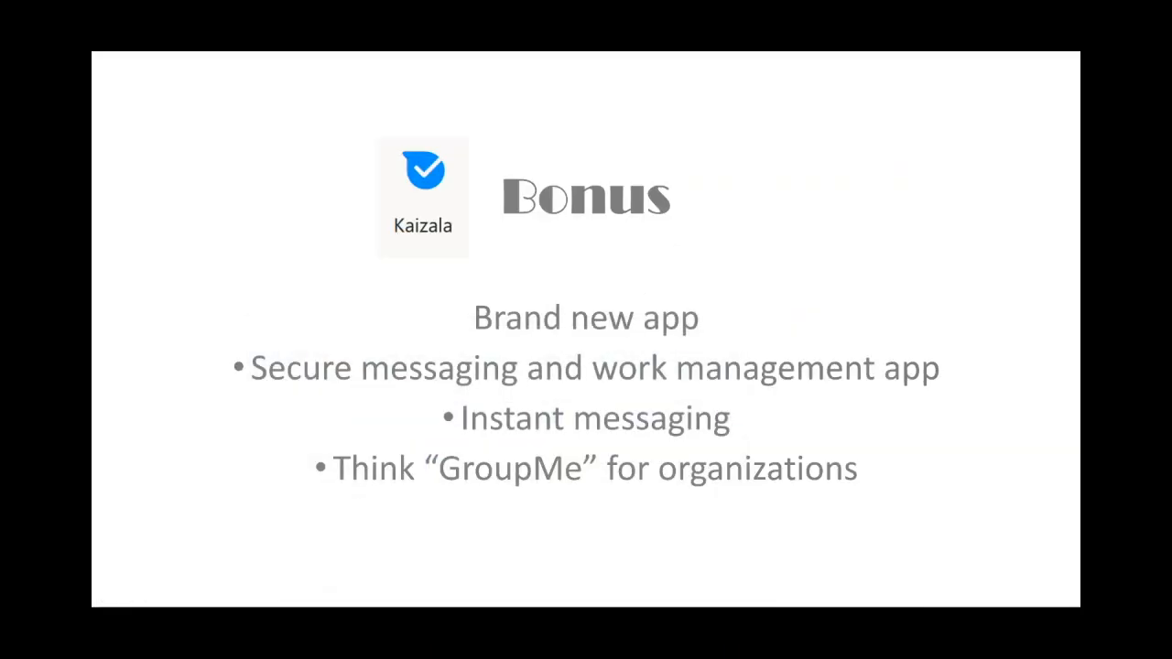
pyautogui.press('Right')
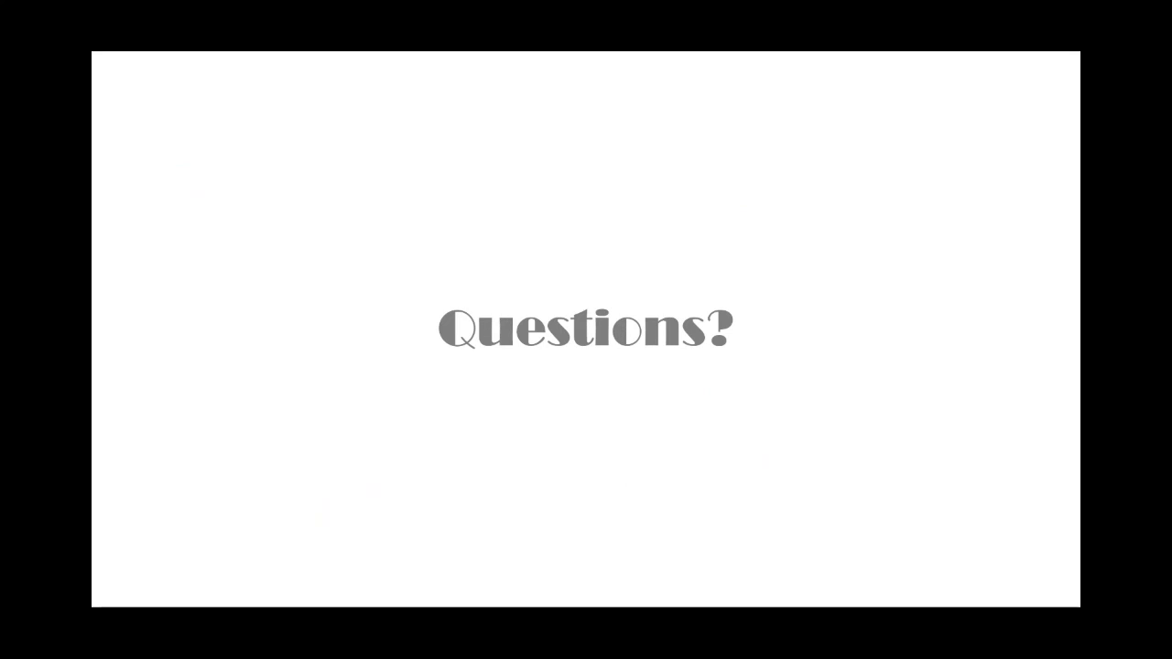